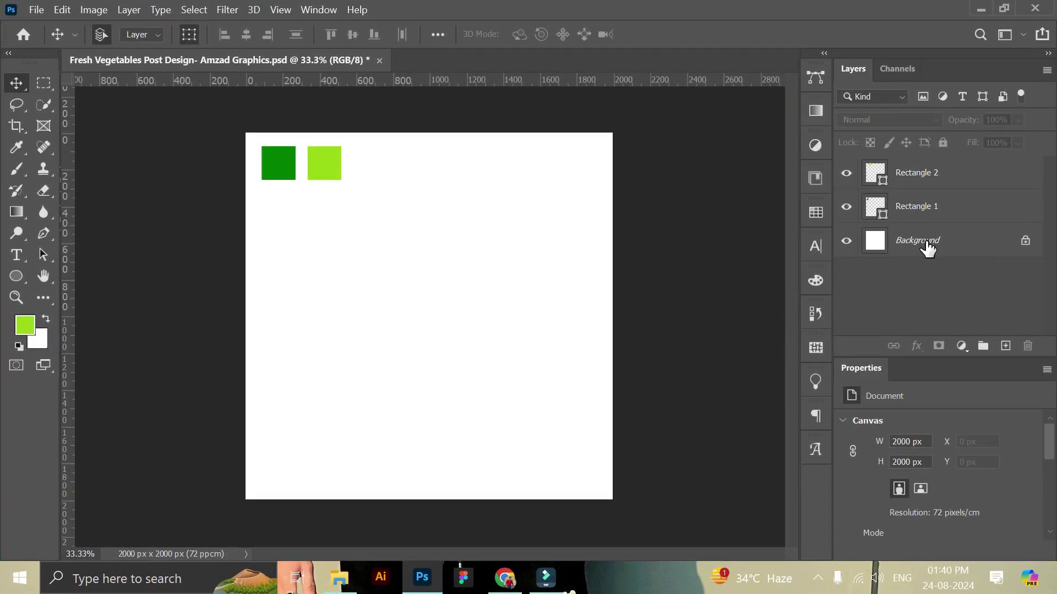
- Add a Solid Color fill layer above Background, sampled dark green #007c00
click(927, 245)
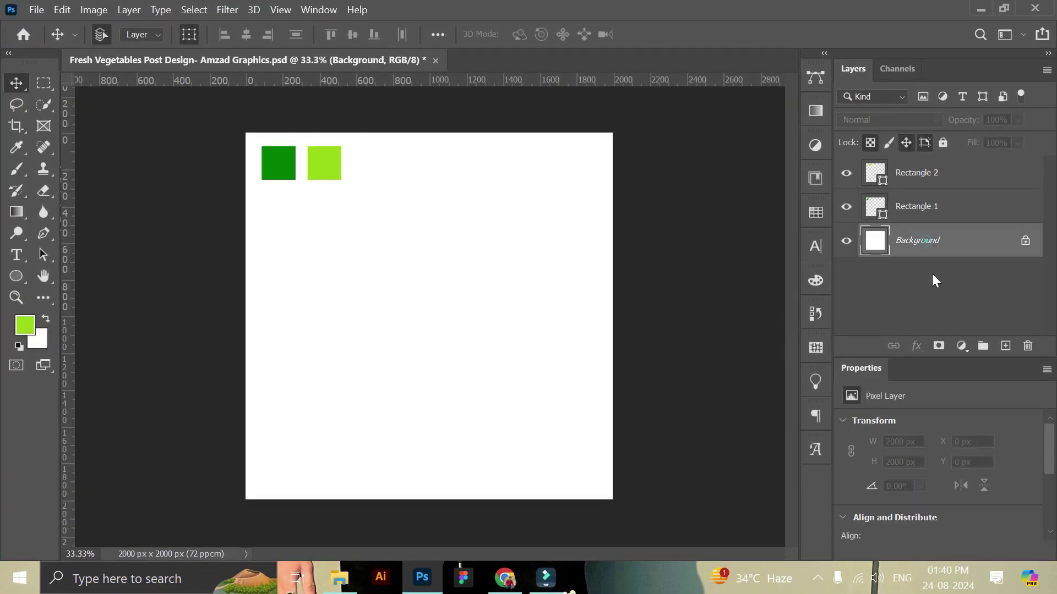
click(961, 347)
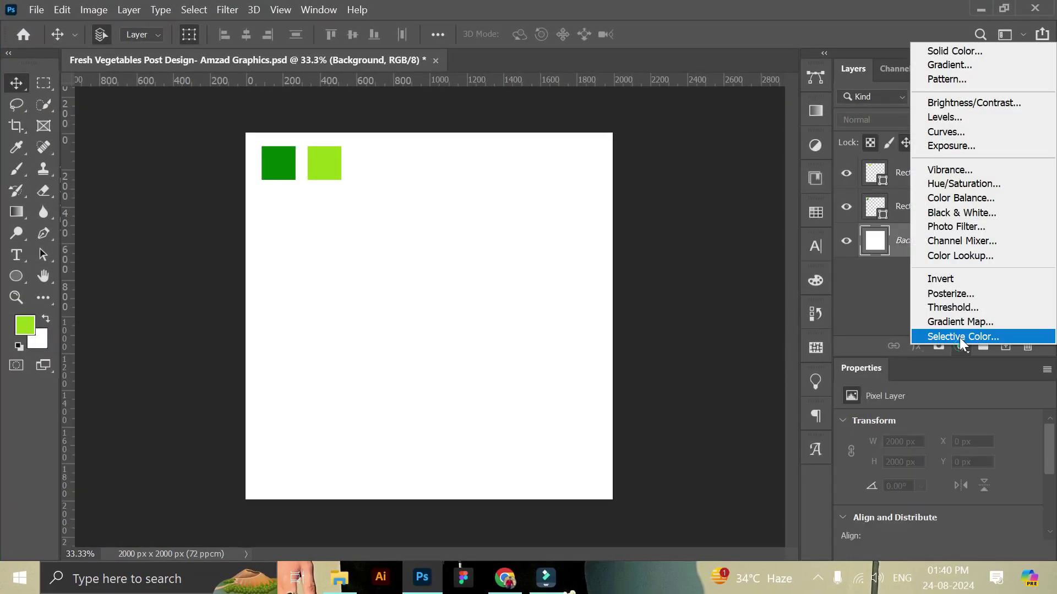
click(960, 51)
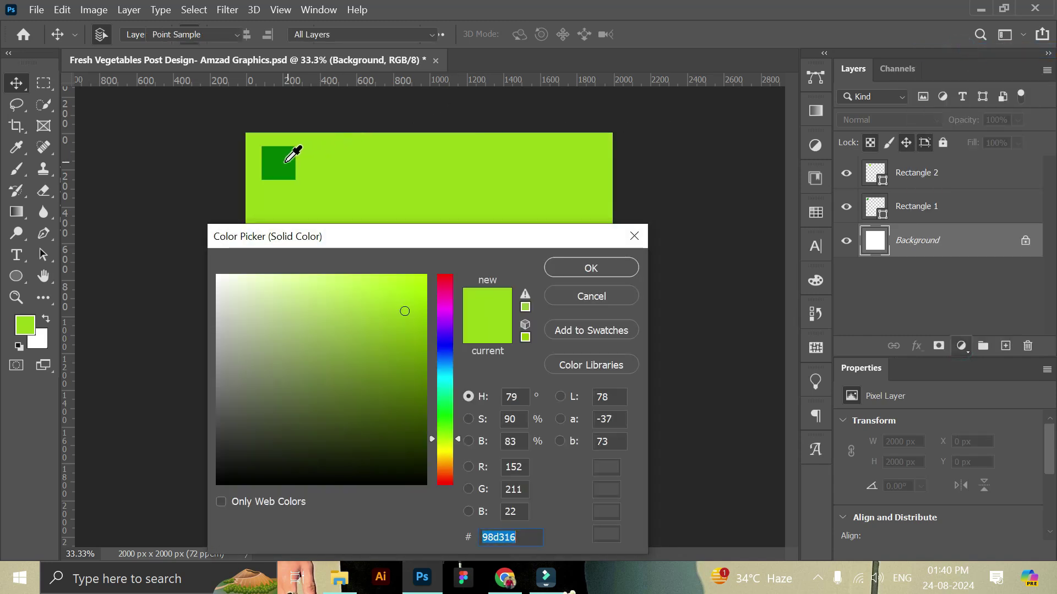
click(284, 162)
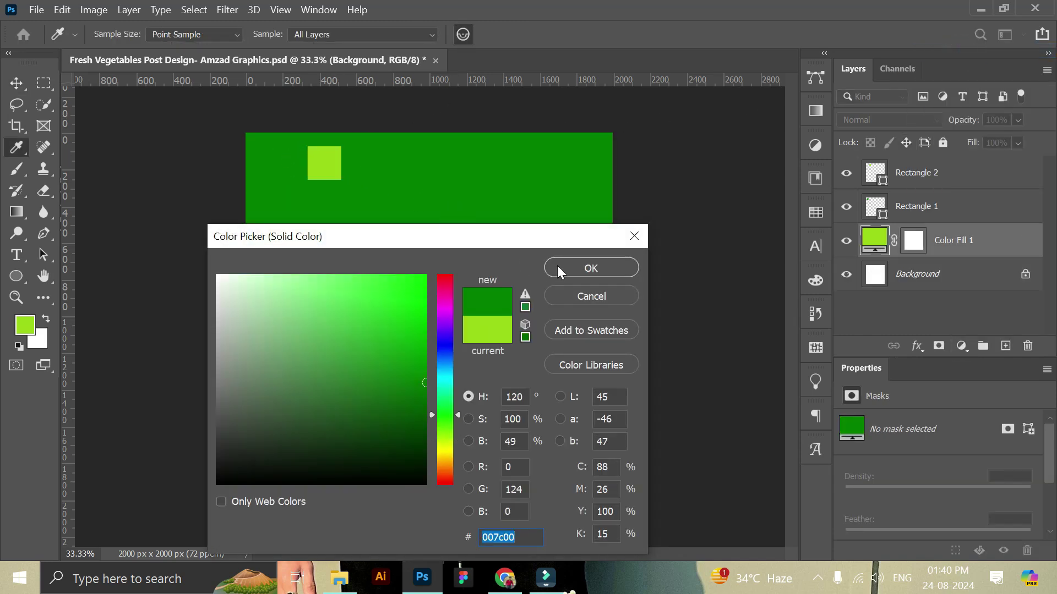
click(557, 268)
- Delete the dark green swatch square (Rectangle 1) and add an empty Layer 1
key(v)
click(276, 170)
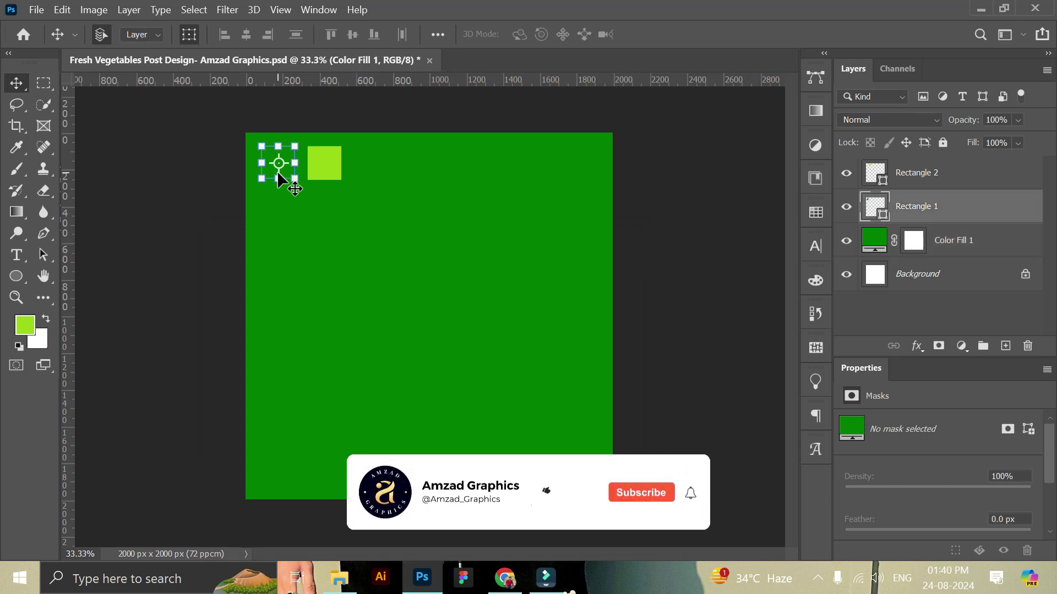
click(1027, 346)
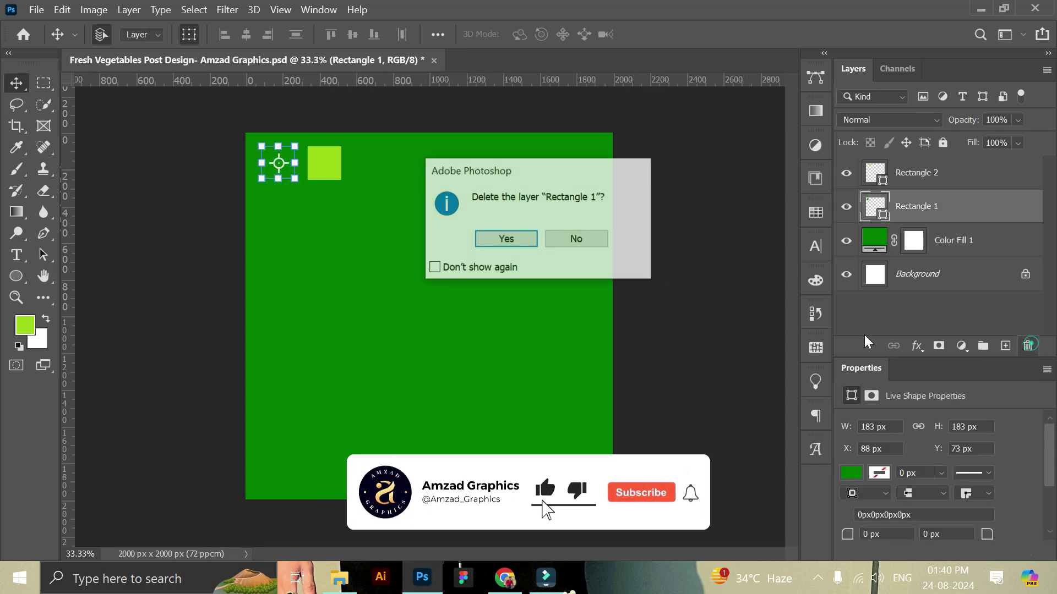
click(505, 239)
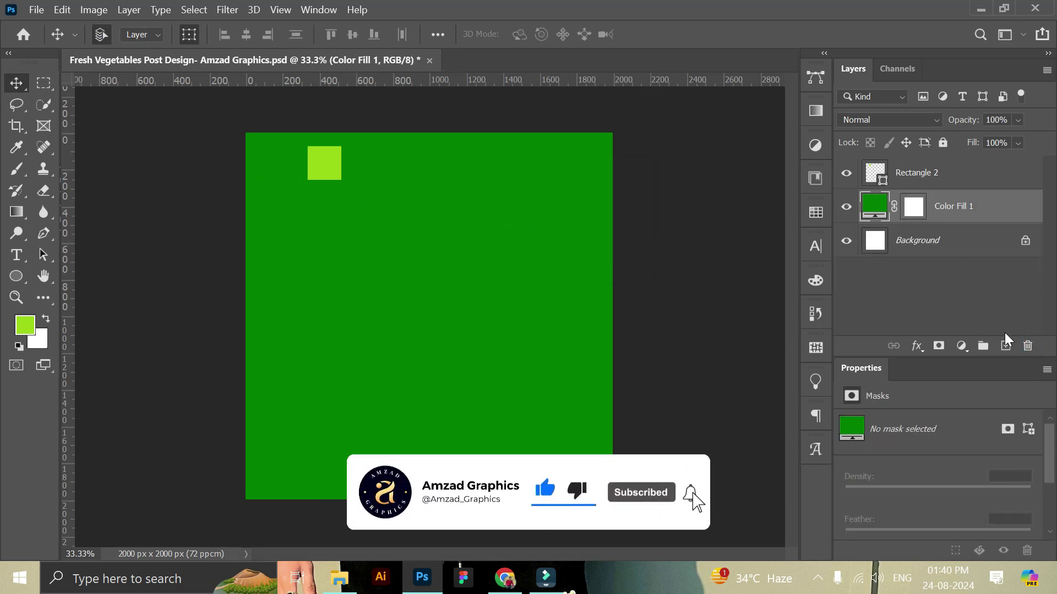
click(1004, 347)
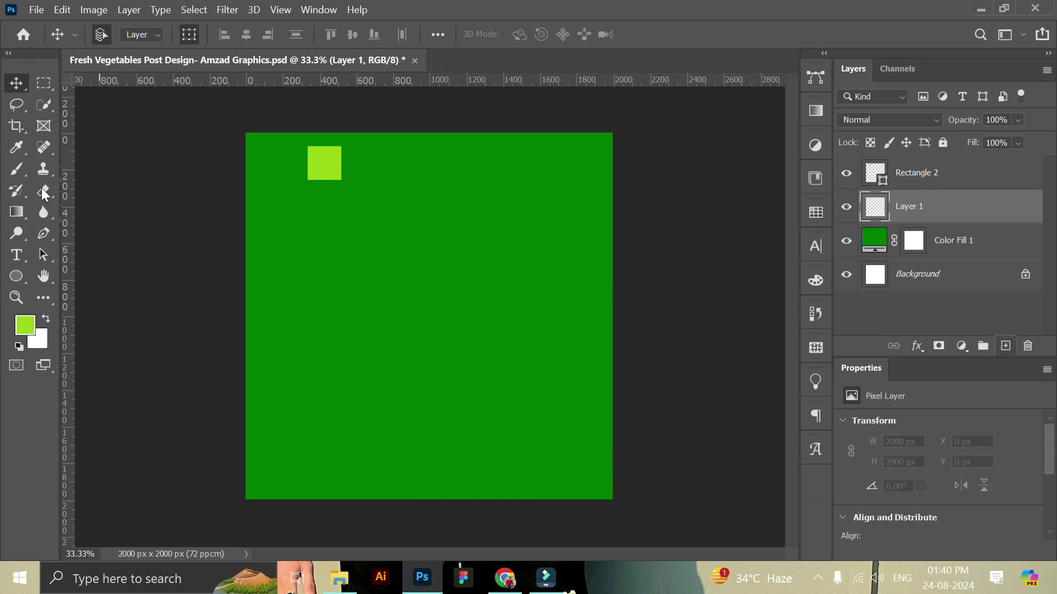
- Paint a soft lime-green glow in the centre of Layer 1 with the Brush
click(12, 171)
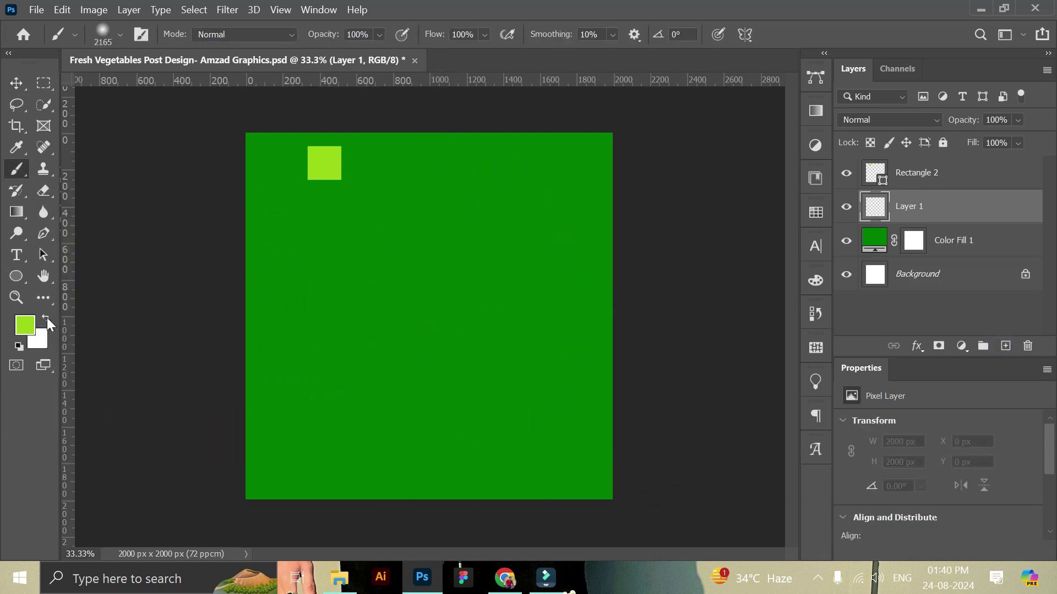
click(24, 328)
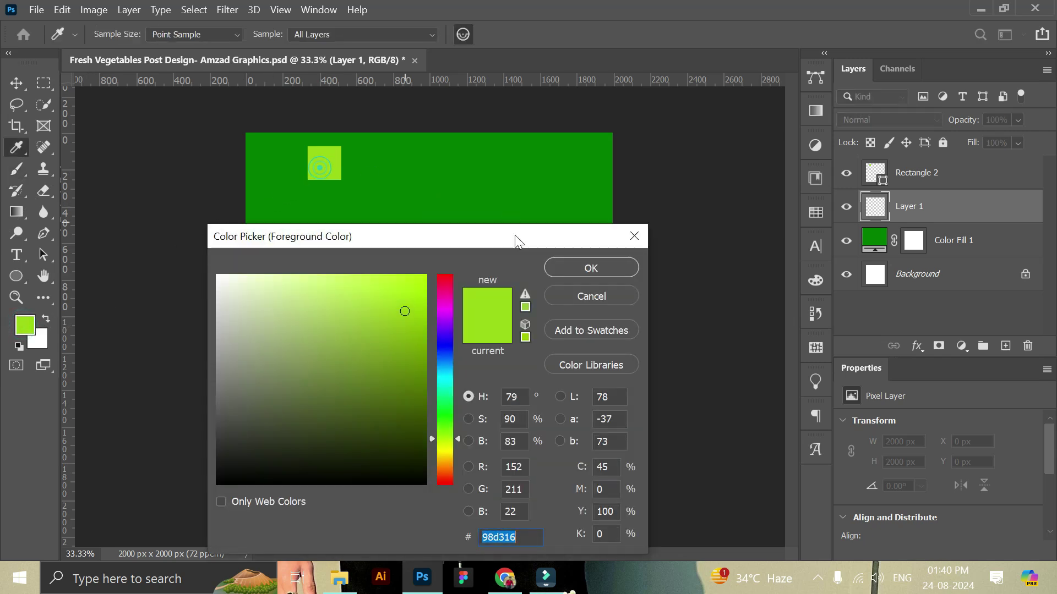
click(589, 269)
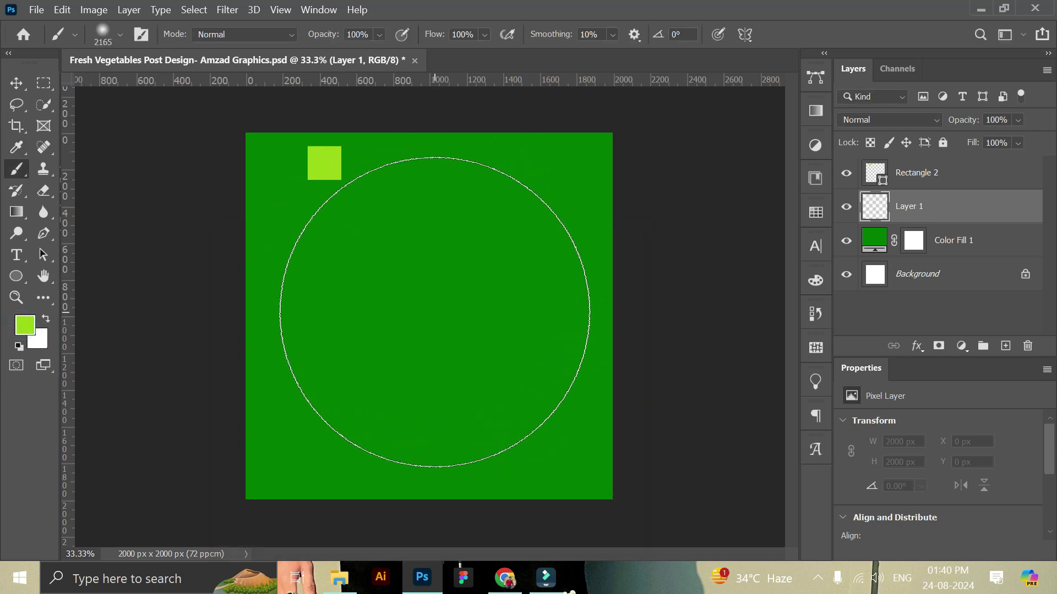
click(430, 313)
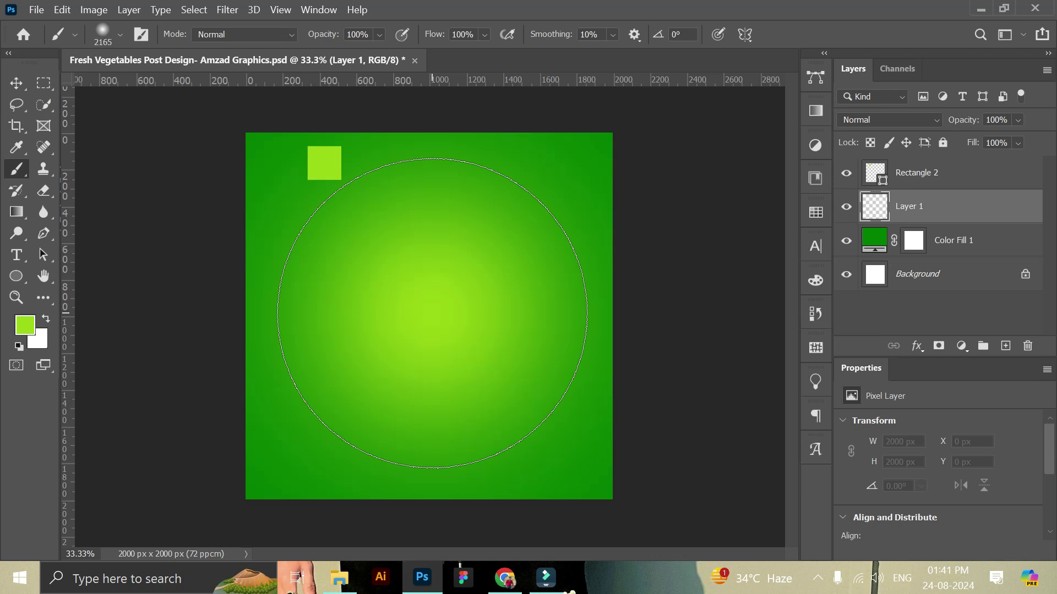
click(431, 312)
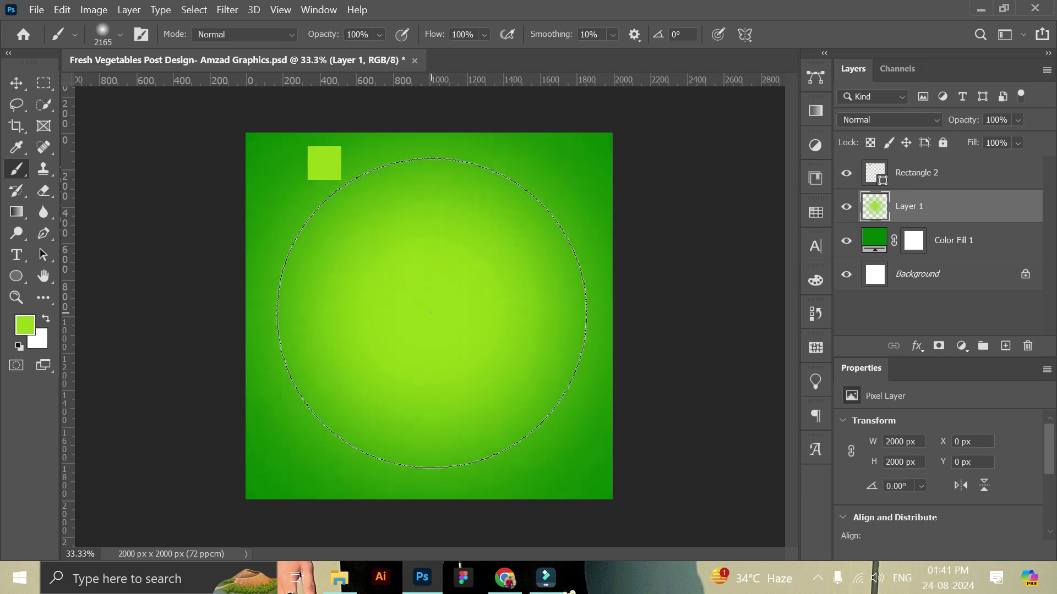
- Delete the lime swatch square (Rectangle 2) and locate the pngwing.com woman image
click(11, 86)
click(721, 263)
click(337, 174)
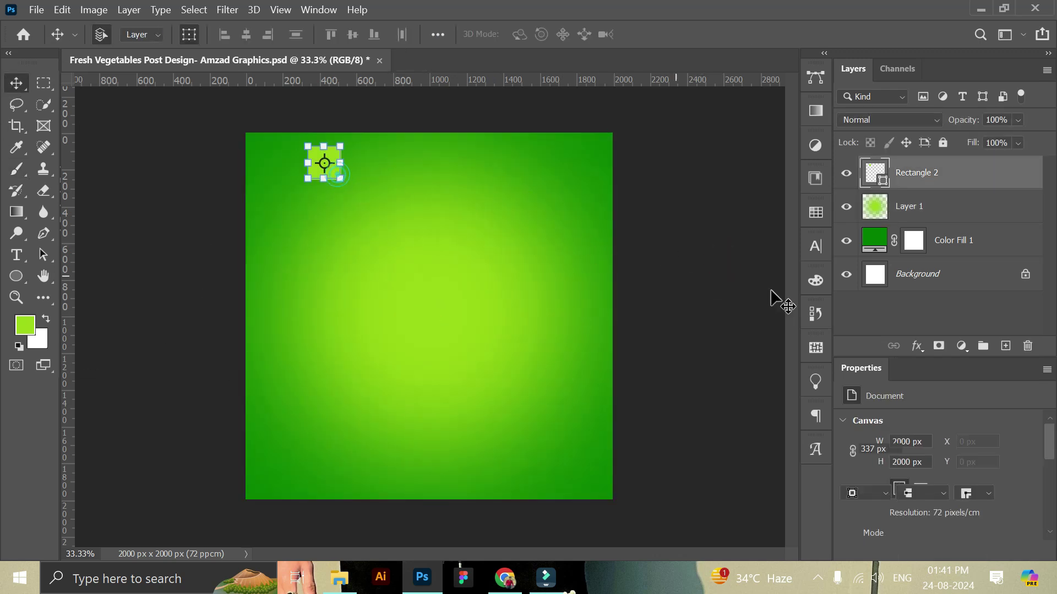
click(1029, 347)
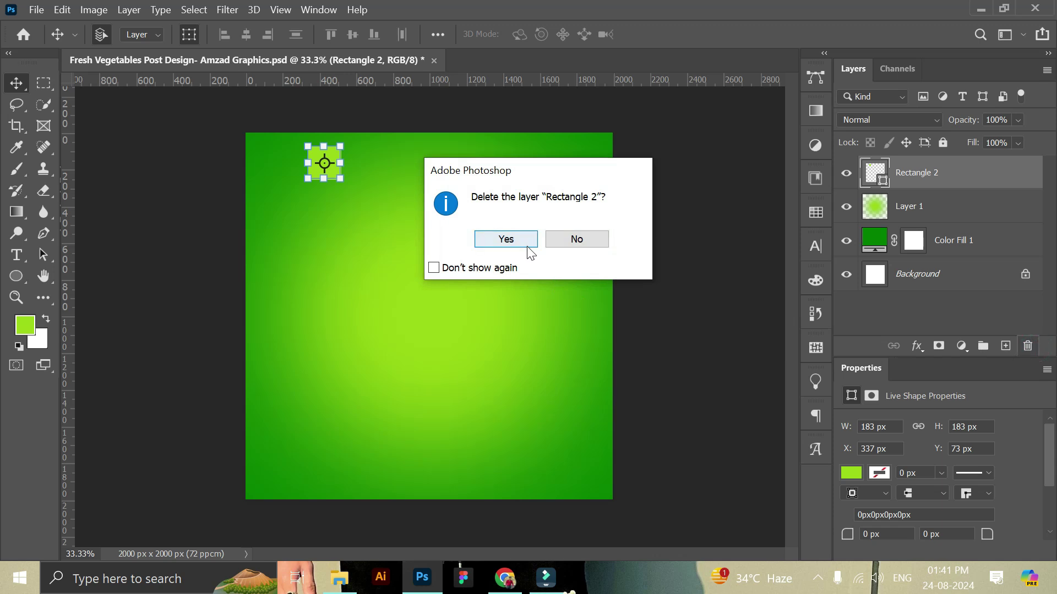
click(506, 240)
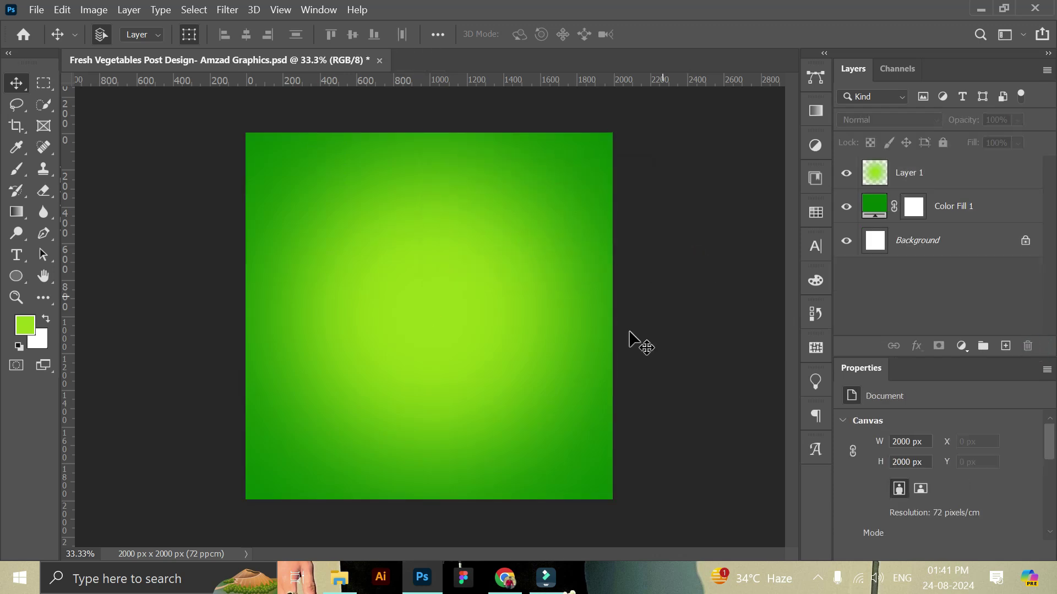
click(340, 578)
- Place the pngwing.com woman with vegetables, scaled down and centred at the canvas bottom
mouse_move(721, 126)
mouse_down()
mouse_move(432, 572)
mouse_move(454, 315)
mouse_up()
drag(544, 131, 475, 242)
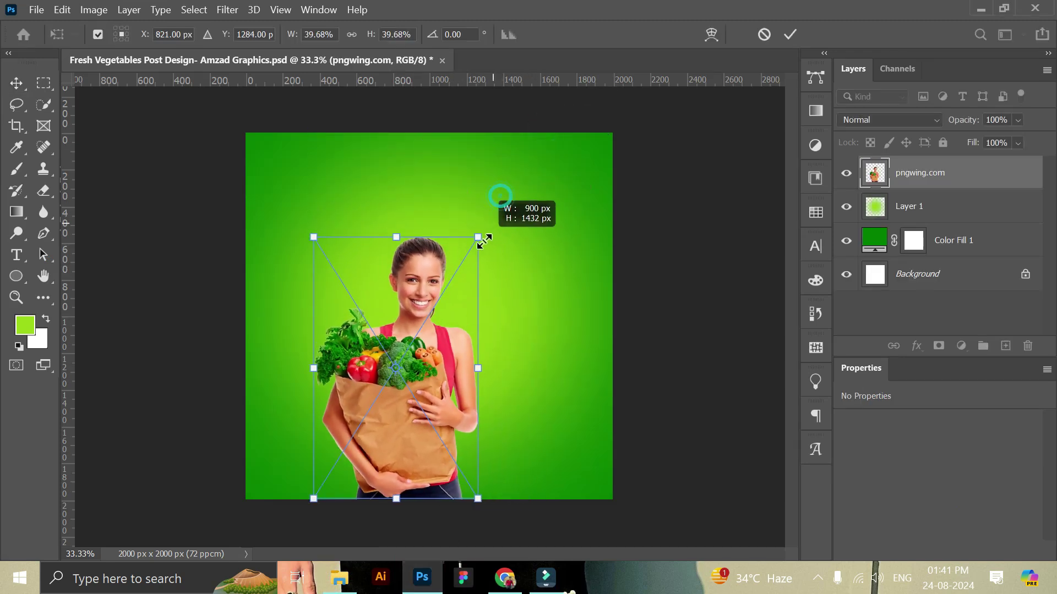
drag(427, 294, 464, 299)
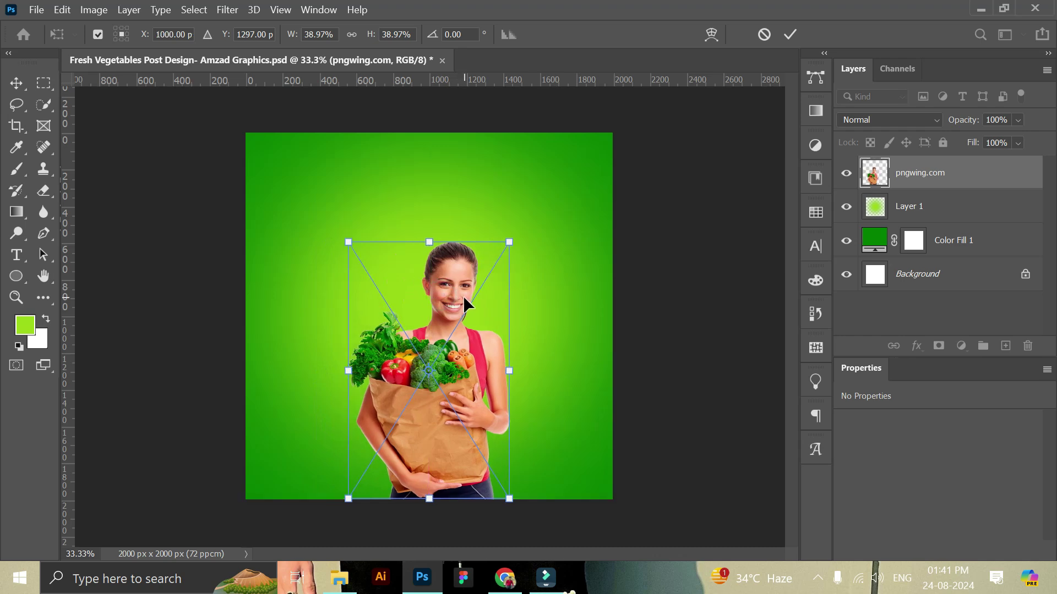
click(780, 41)
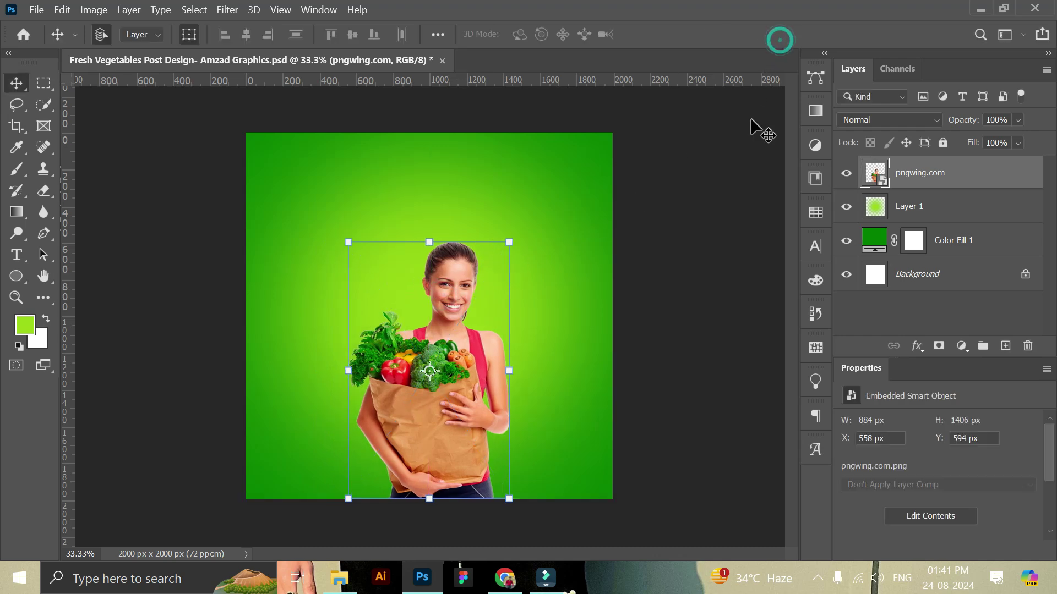
click(340, 577)
- Place the green-tea field photo at the canvas bottom, layered beneath the woman
mouse_move(361, 181)
mouse_down()
mouse_move(410, 581)
mouse_move(424, 434)
mouse_up()
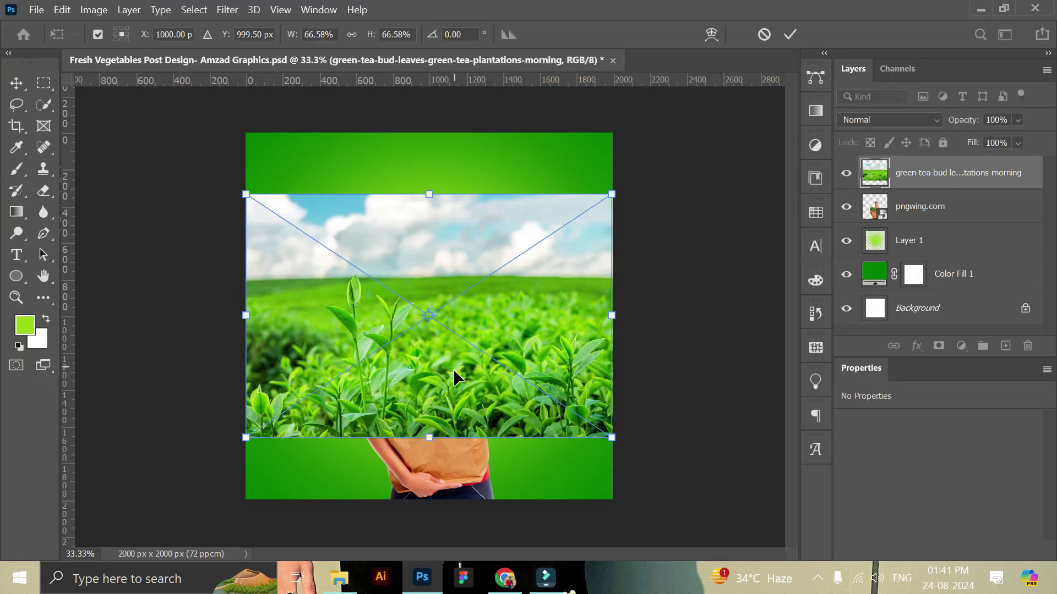
drag(454, 369, 454, 428)
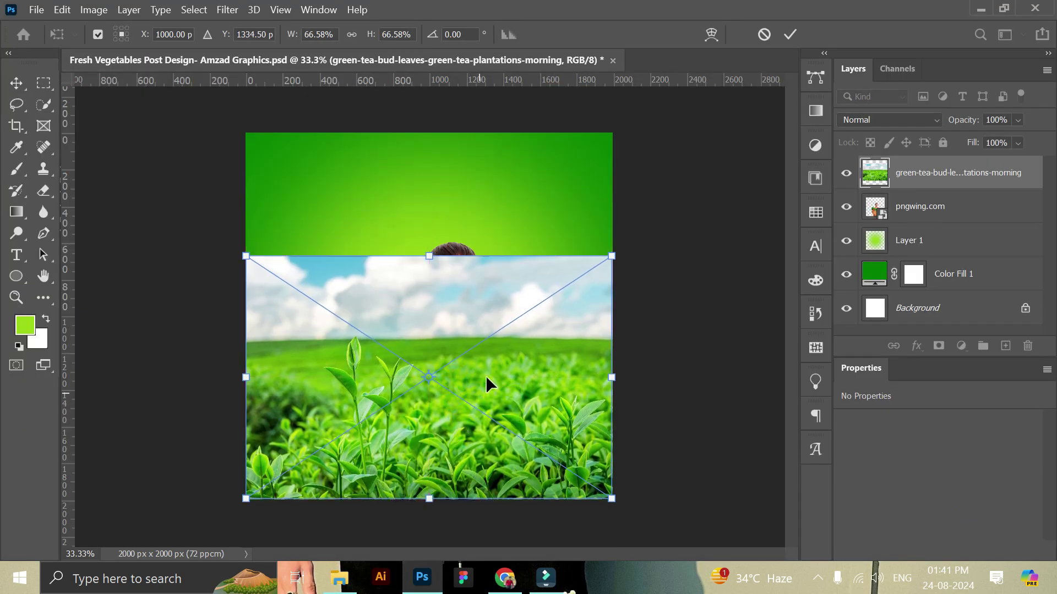
click(793, 36)
drag(892, 174, 915, 226)
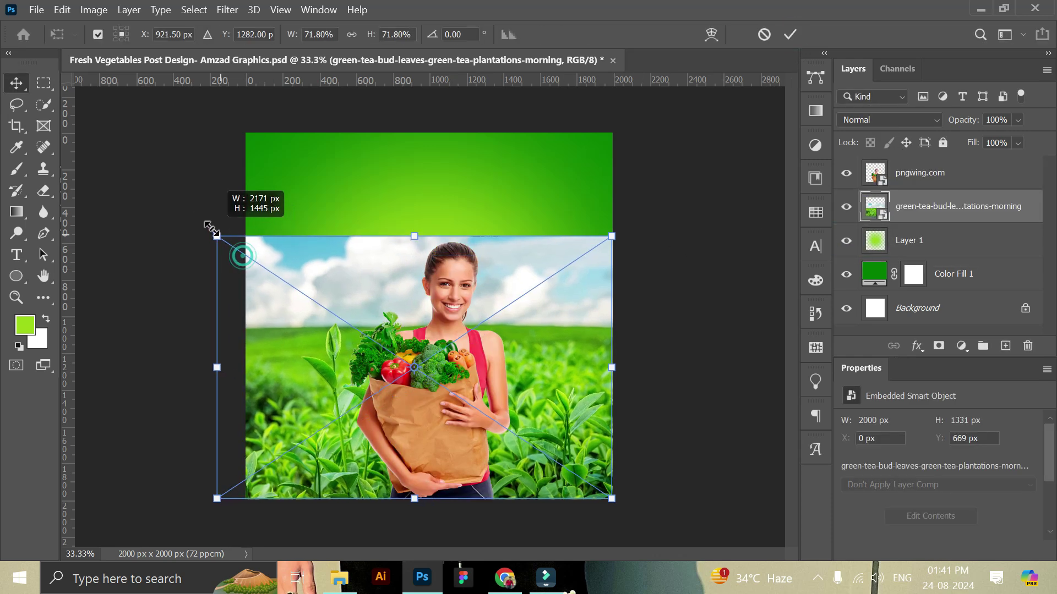
- Resize the tea field photo to about 74.67% so it spans the full canvas width
drag(241, 255, 184, 212)
mouse_move(573, 366)
mouse_down()
mouse_move(568, 376)
mouse_move(583, 366)
mouse_up()
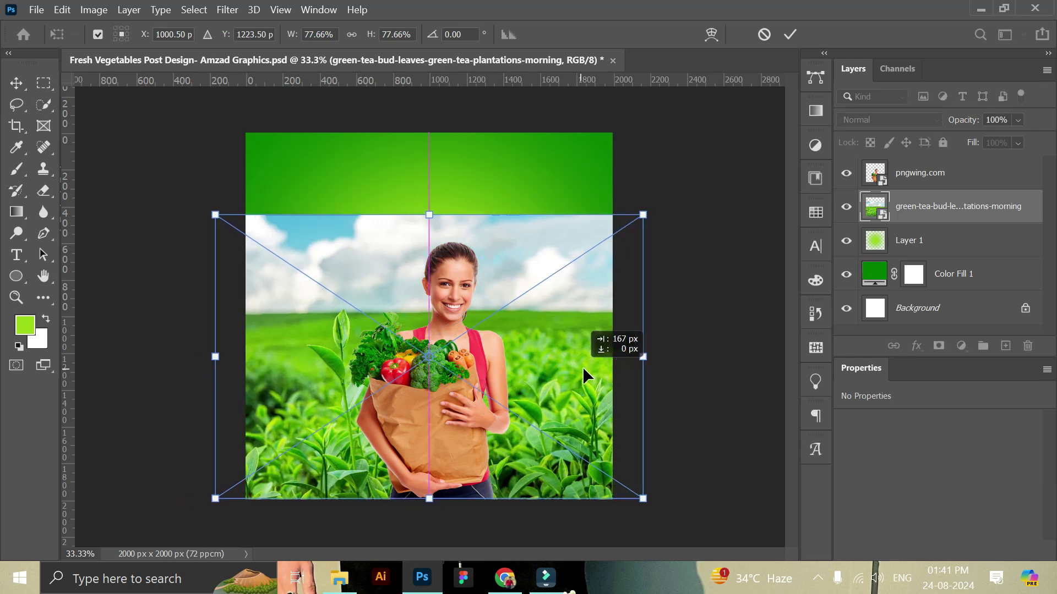
drag(215, 214, 231, 226)
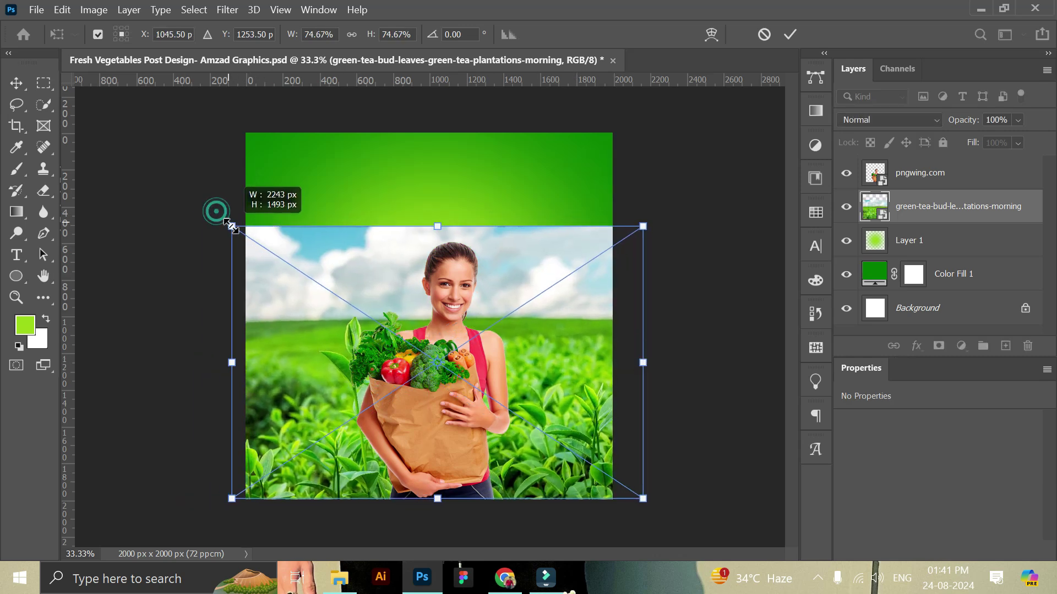
click(793, 35)
drag(573, 343, 573, 346)
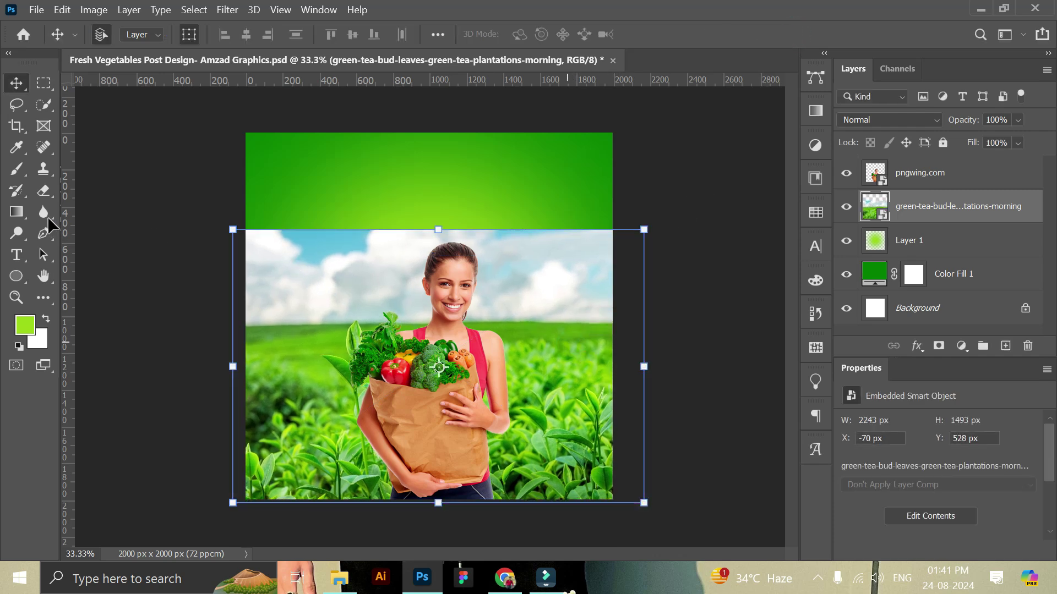
click(42, 192)
- Rasterize the tea field layer and erase its sky with a soft 432 px eraser
click(114, 36)
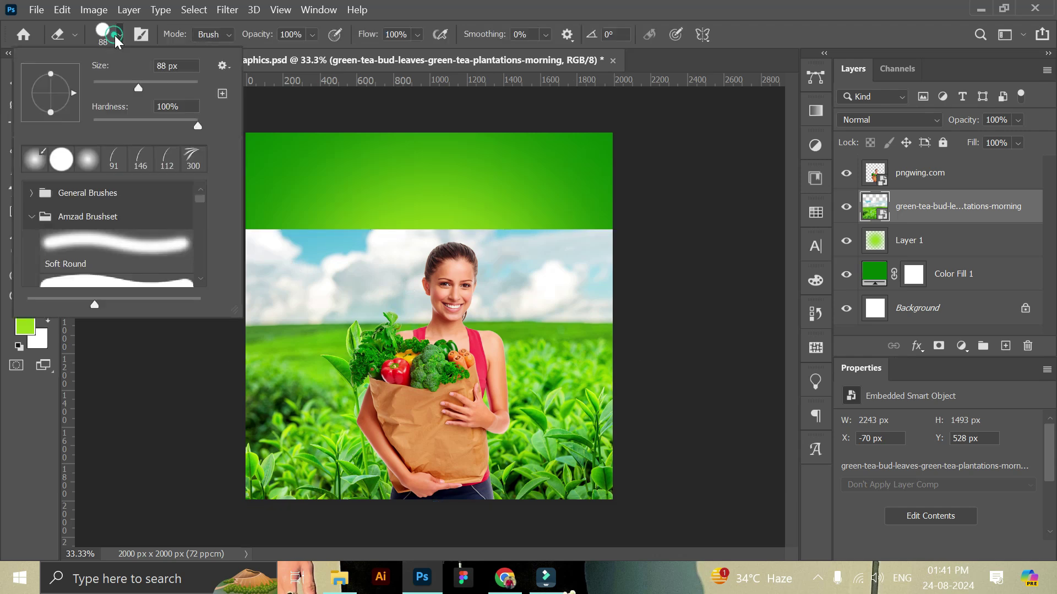
drag(145, 120, 64, 120)
drag(138, 88, 190, 85)
right_click(911, 213)
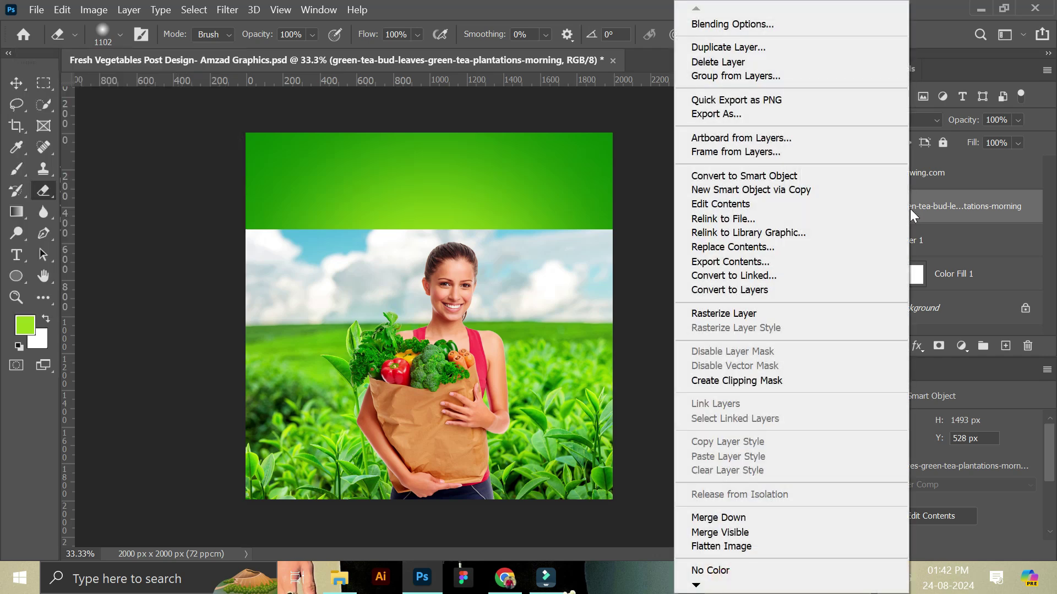
click(731, 312)
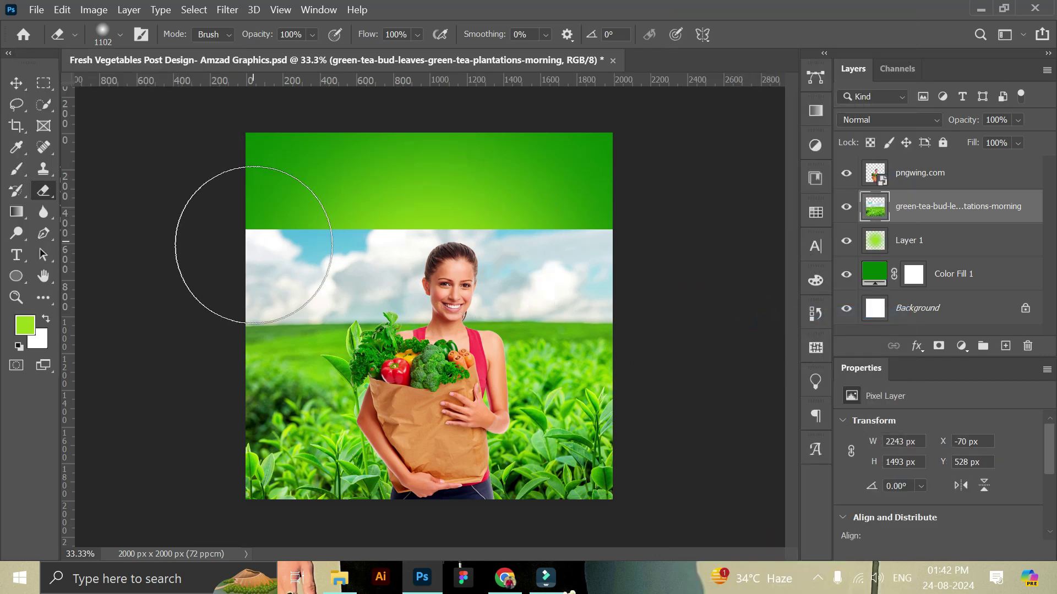
drag(255, 243, 542, 223)
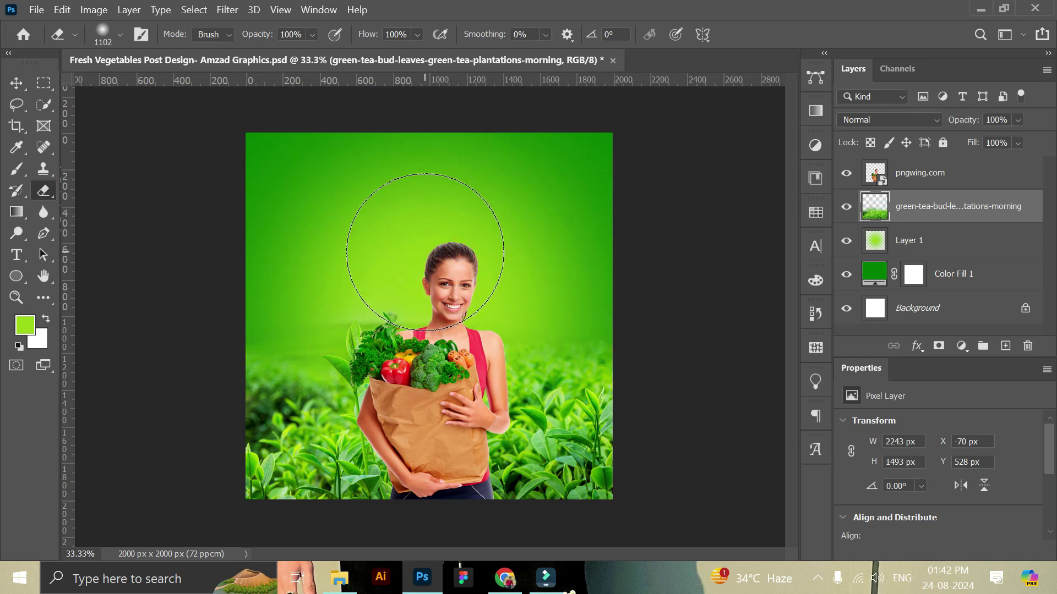
drag(305, 252, 345, 249)
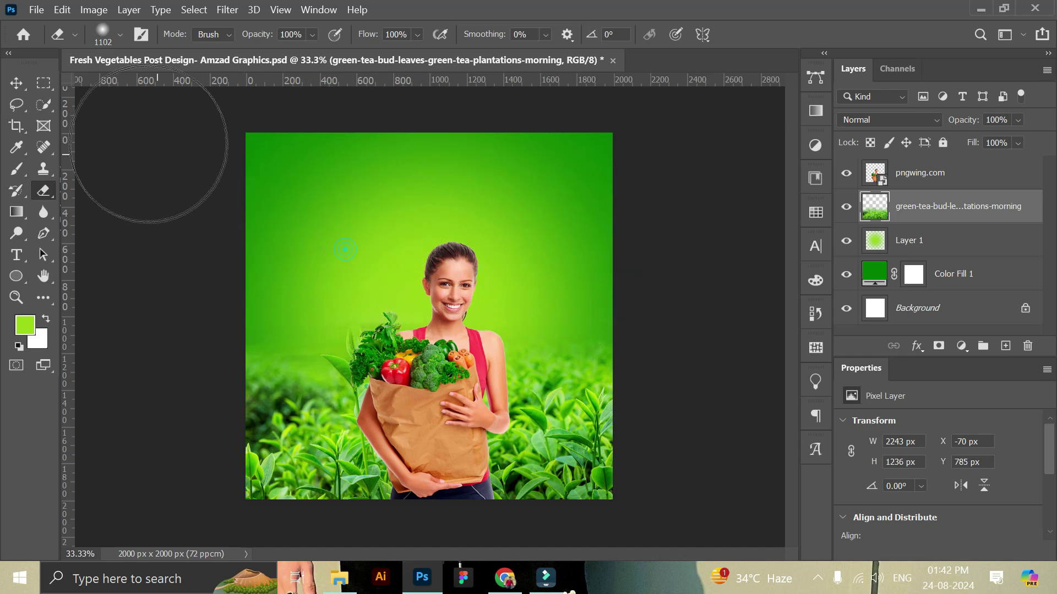
- Bring the Sun Light Brush image from the assets folder onto the canvas
click(17, 90)
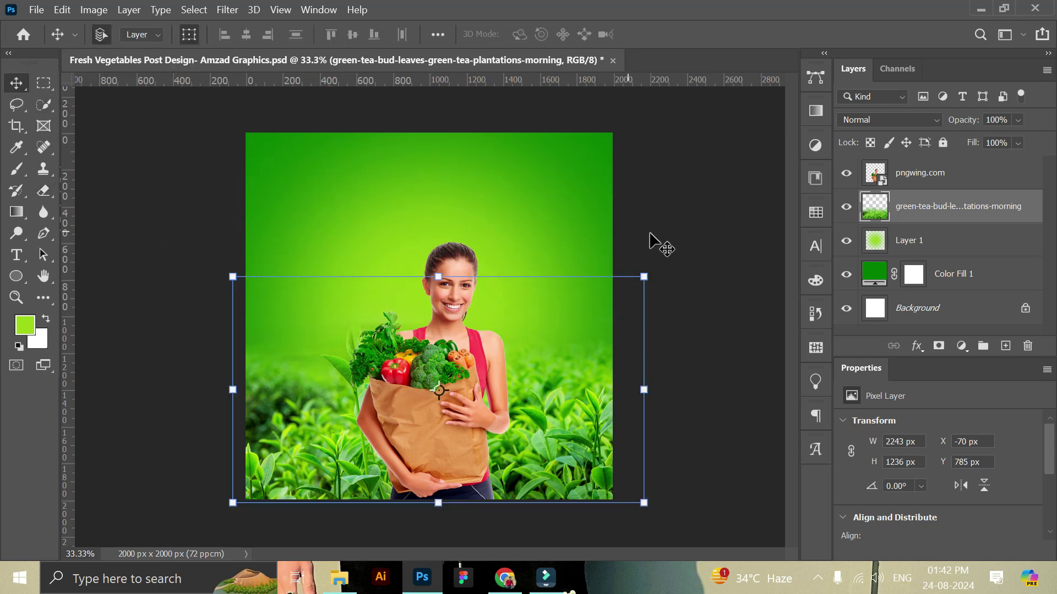
click(683, 234)
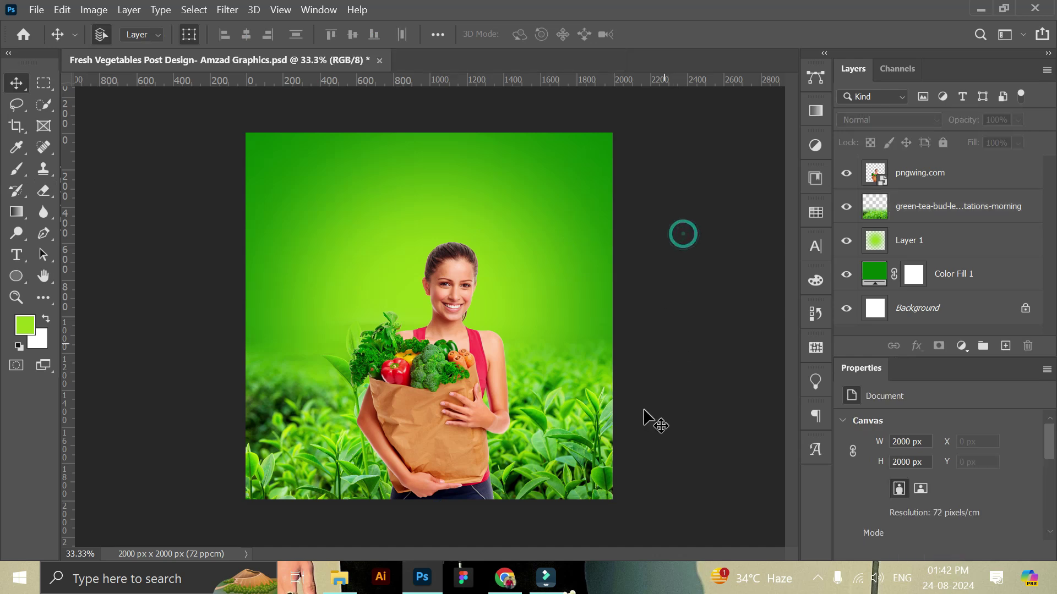
click(577, 456)
click(721, 329)
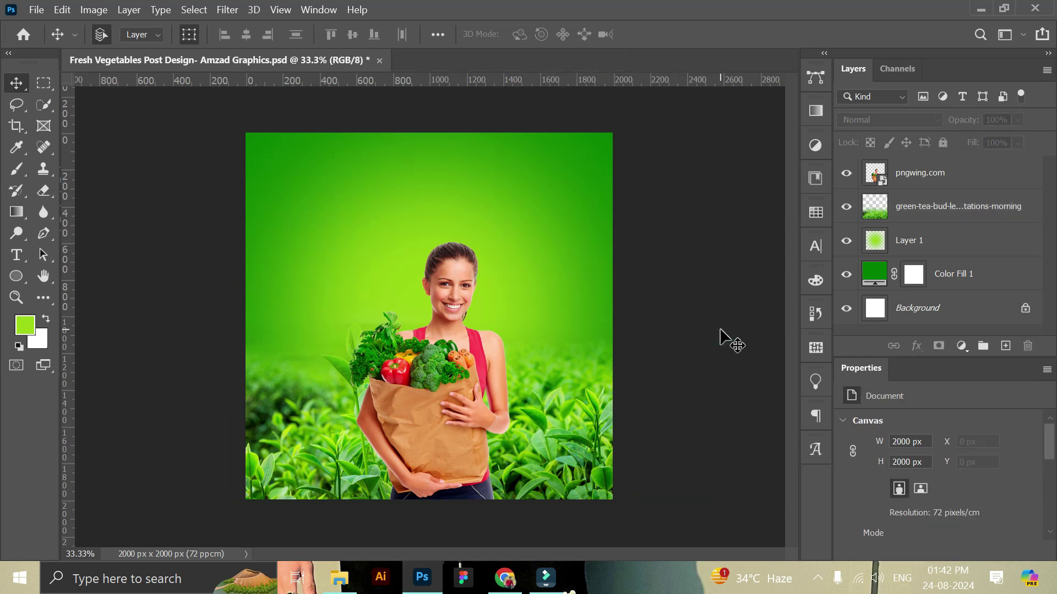
click(339, 577)
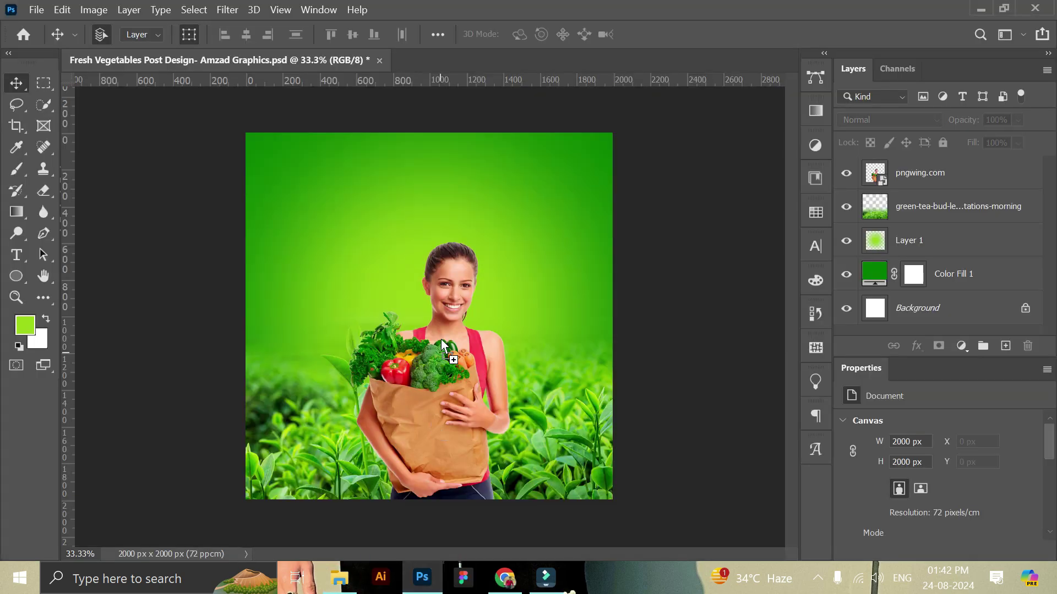
drag(804, 136, 440, 333)
- Scale the Sun Light Brush rays to fill the canvas and move them below the tea field
drag(531, 282, 533, 277)
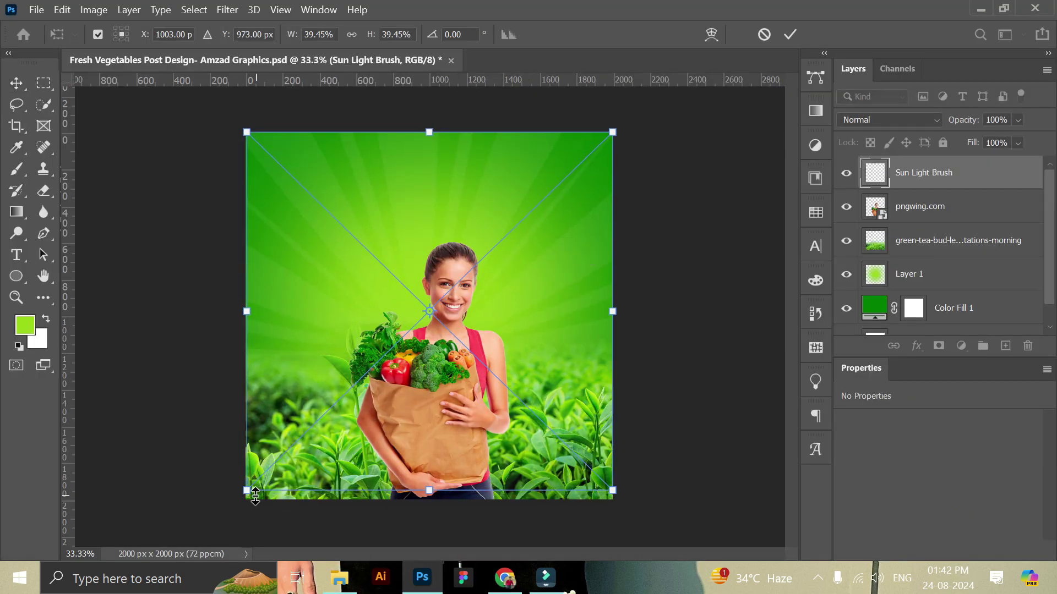
drag(246, 488, 243, 492)
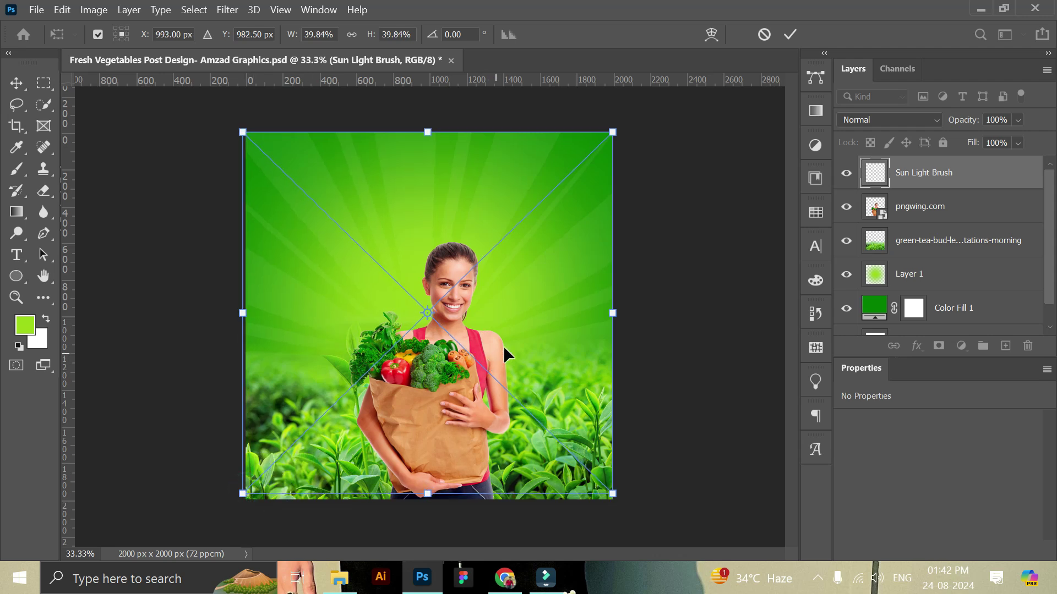
drag(504, 347, 509, 347)
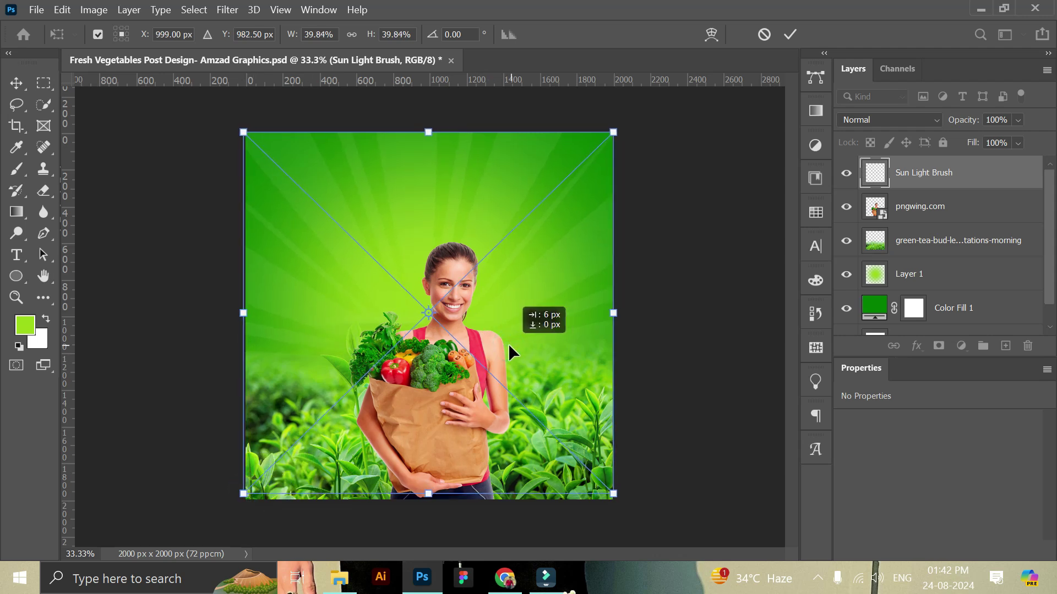
click(791, 34)
drag(918, 185, 916, 260)
click(706, 240)
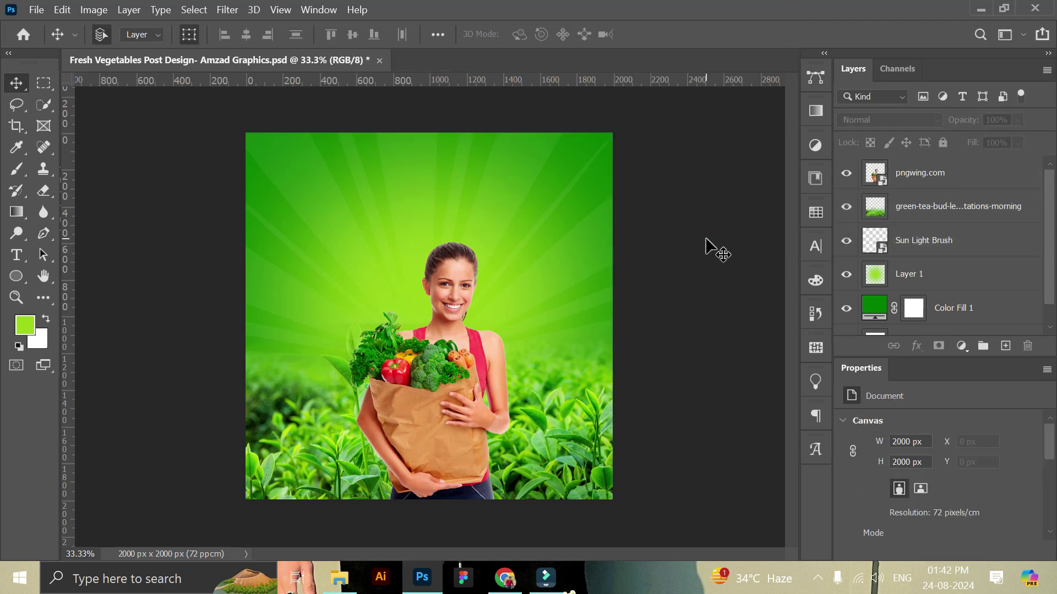
- Add a VEGETABLES text layer near the top and centre it on the canvas
click(15, 255)
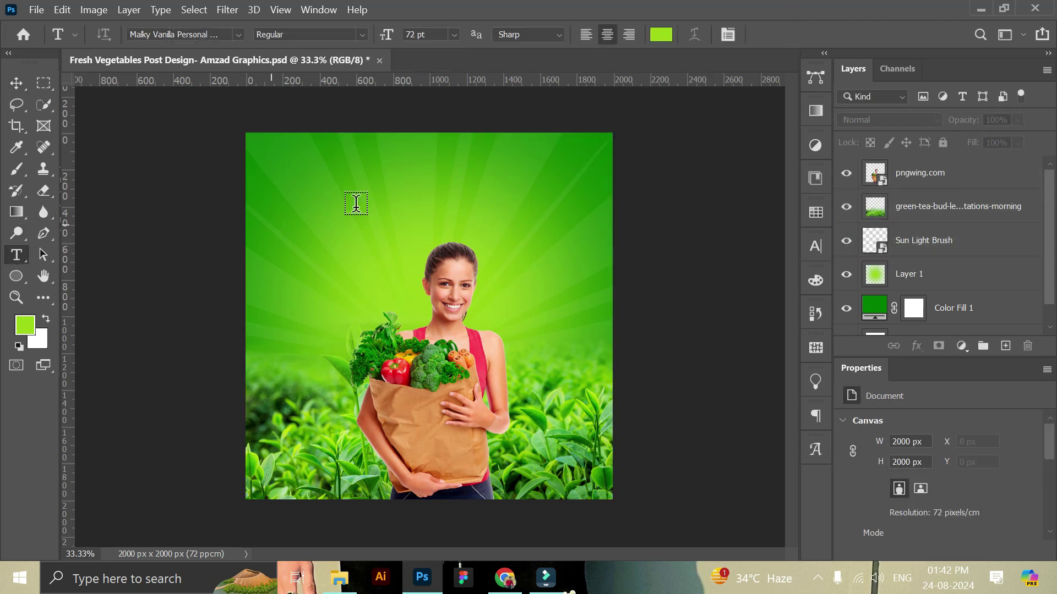
click(362, 196)
key(BackSpace)
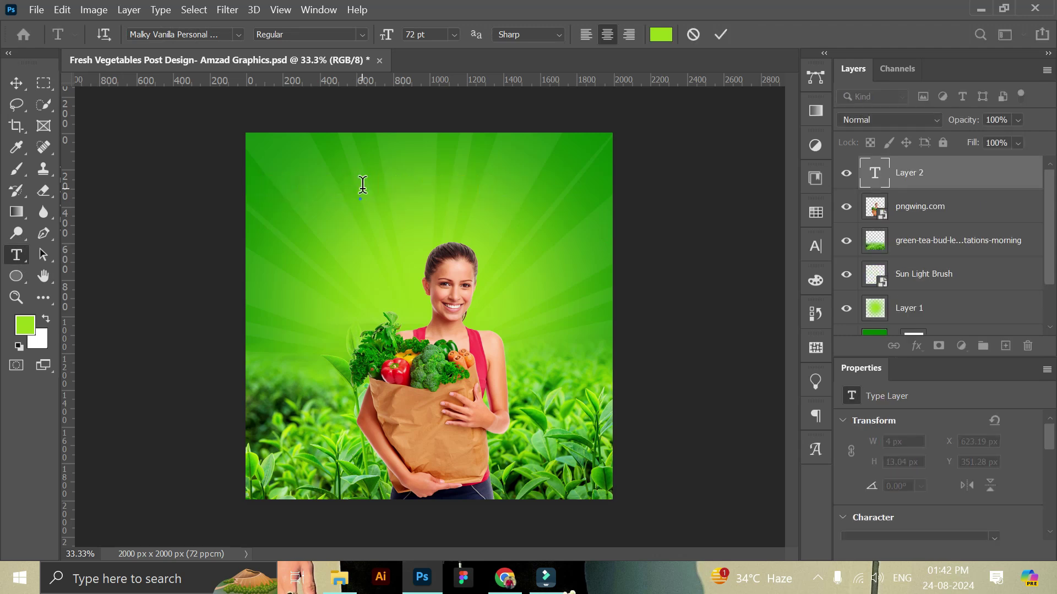
text(VEGETABLES)
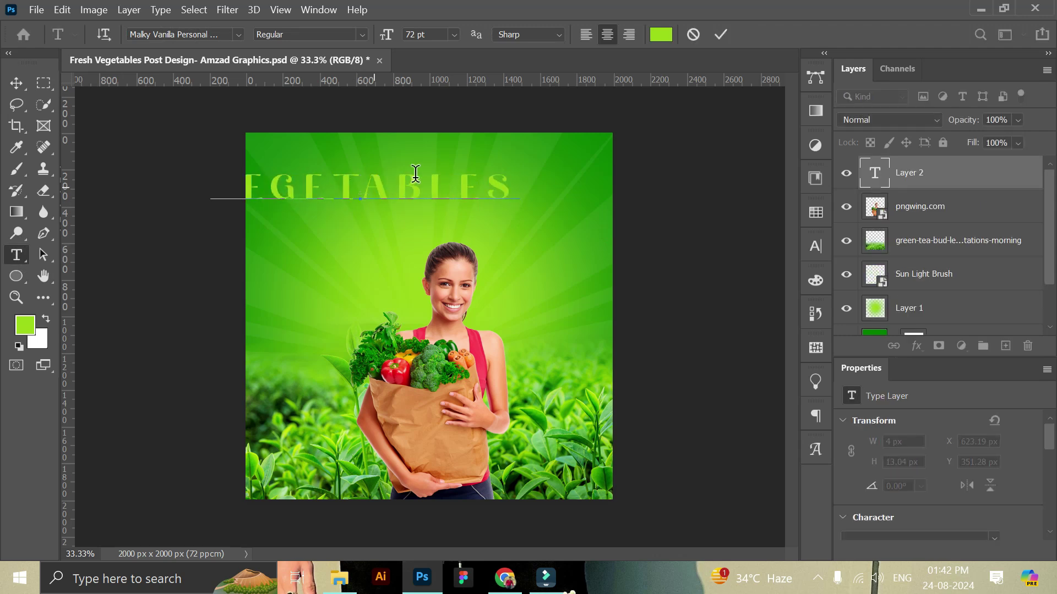
click(721, 34)
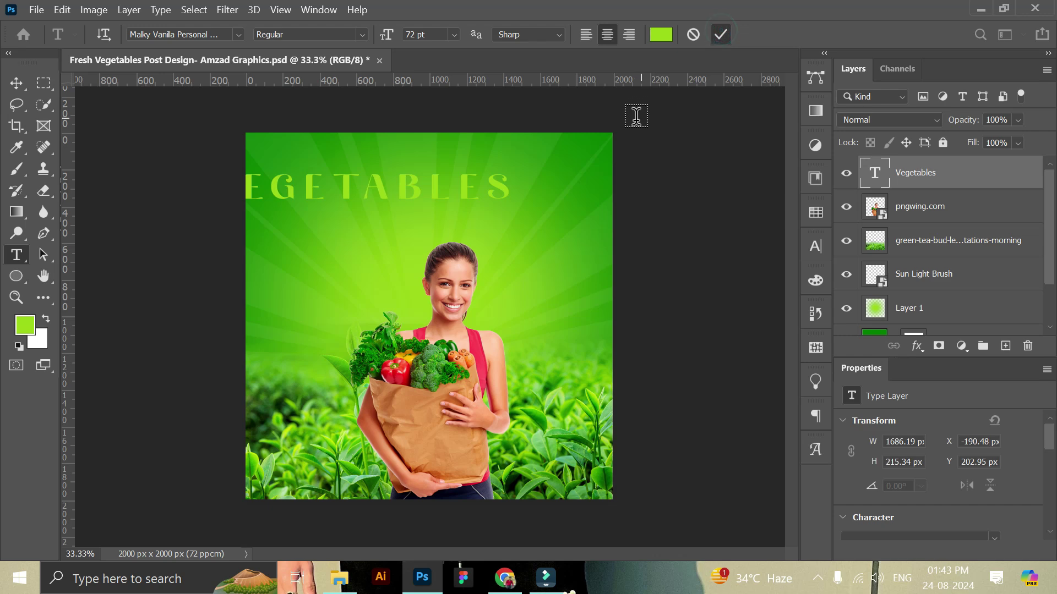
click(12, 82)
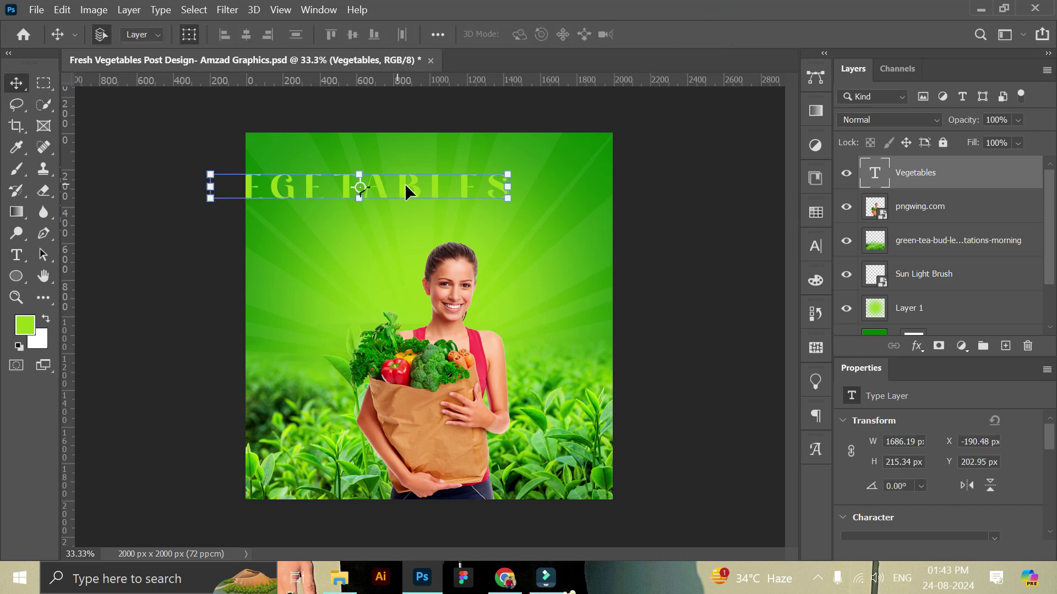
drag(416, 184, 482, 183)
- Set the title's tracking to 0, colour to white, and turn off All Caps
scroll(1004, 481, down, 2)
scroll(1002, 483, down, 3)
click(993, 484)
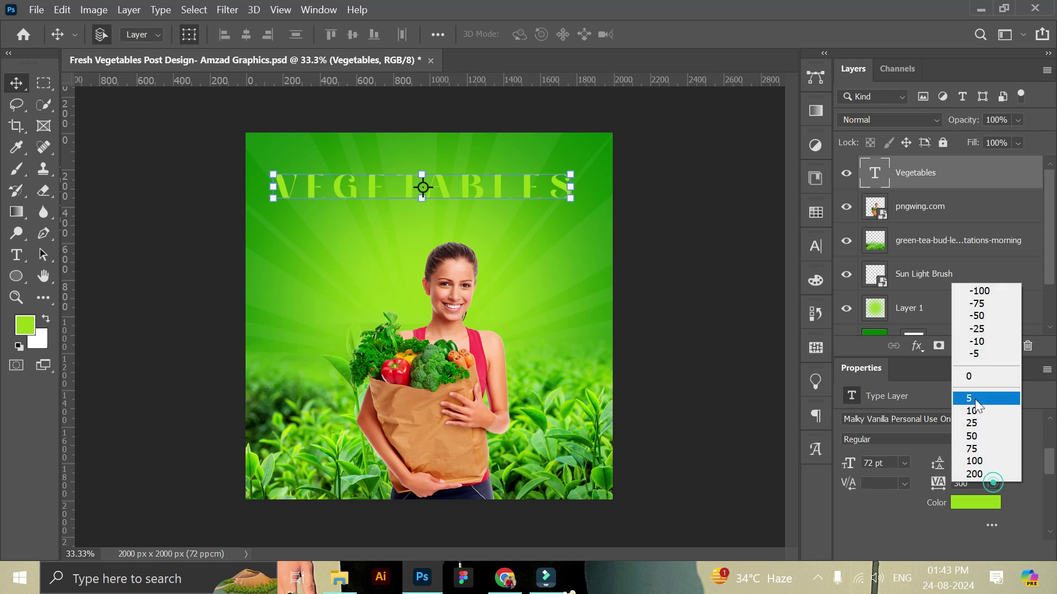
click(972, 378)
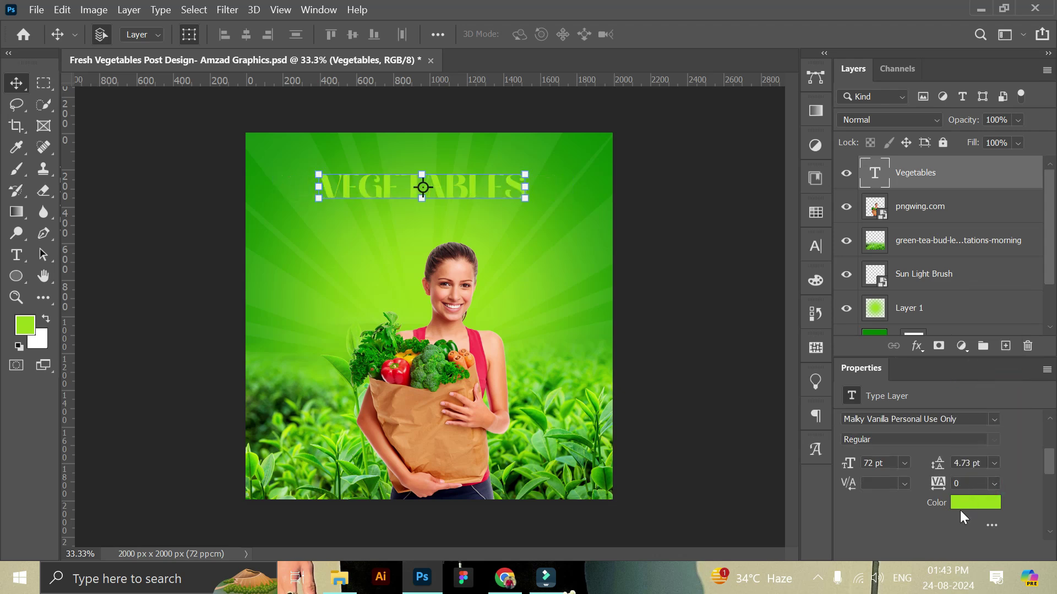
click(964, 503)
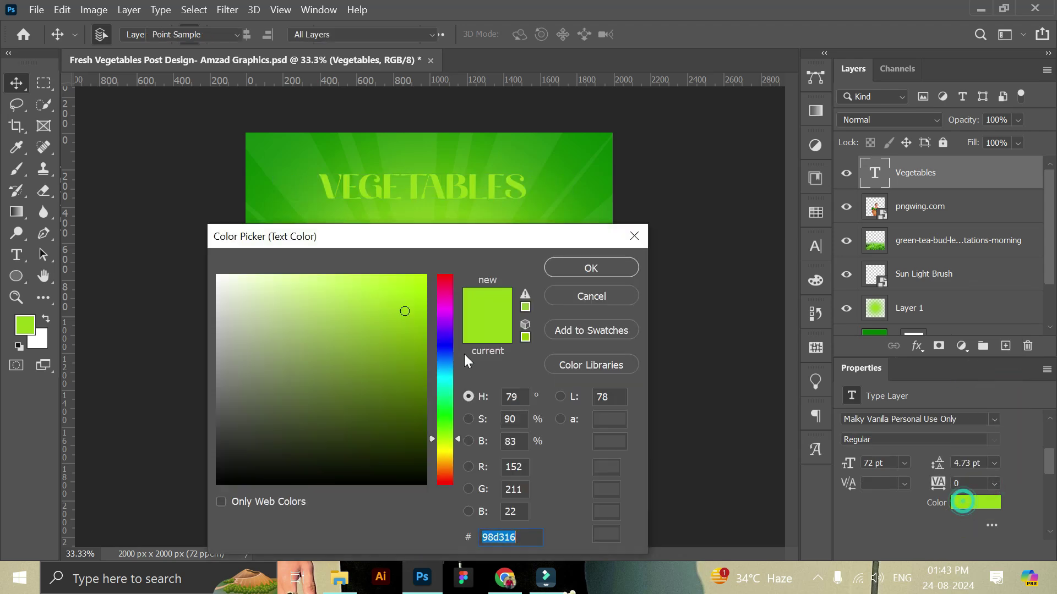
drag(377, 339, 182, 247)
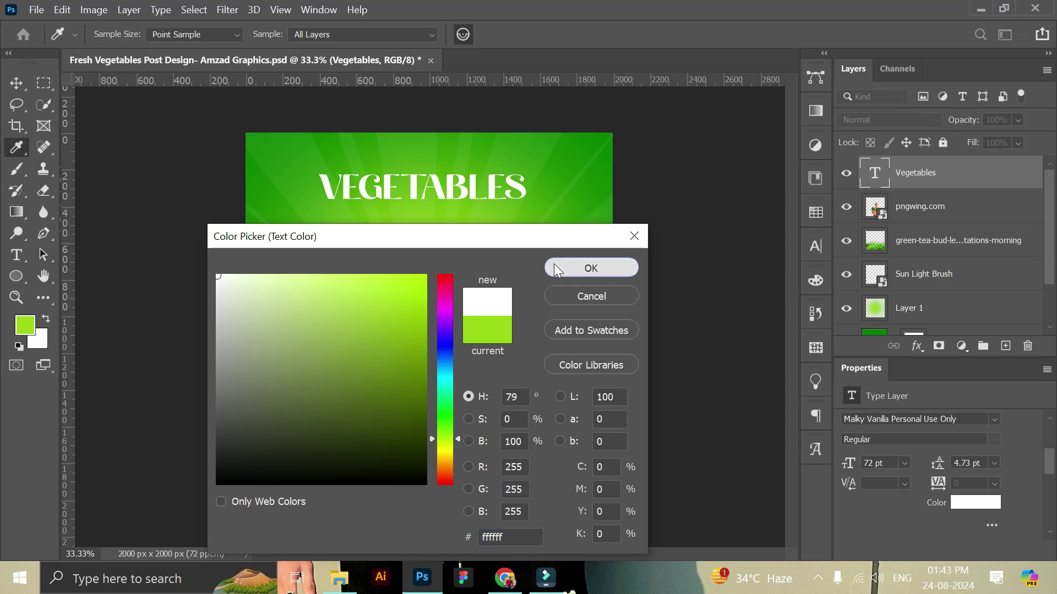
click(556, 268)
scroll(973, 500, down, 2)
scroll(973, 500, down, 2)
scroll(905, 476, down, 2)
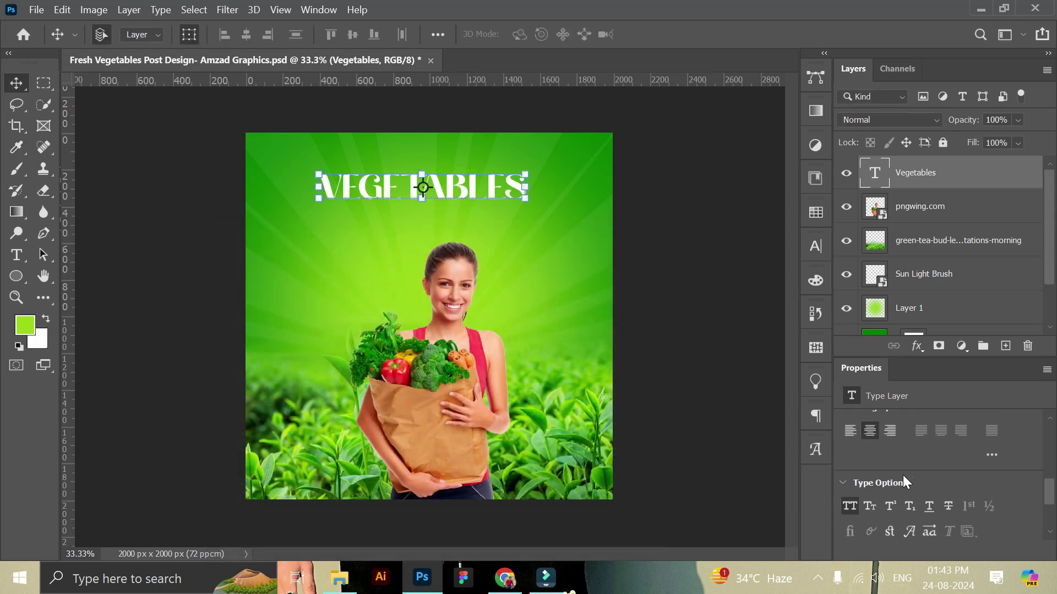
click(847, 480)
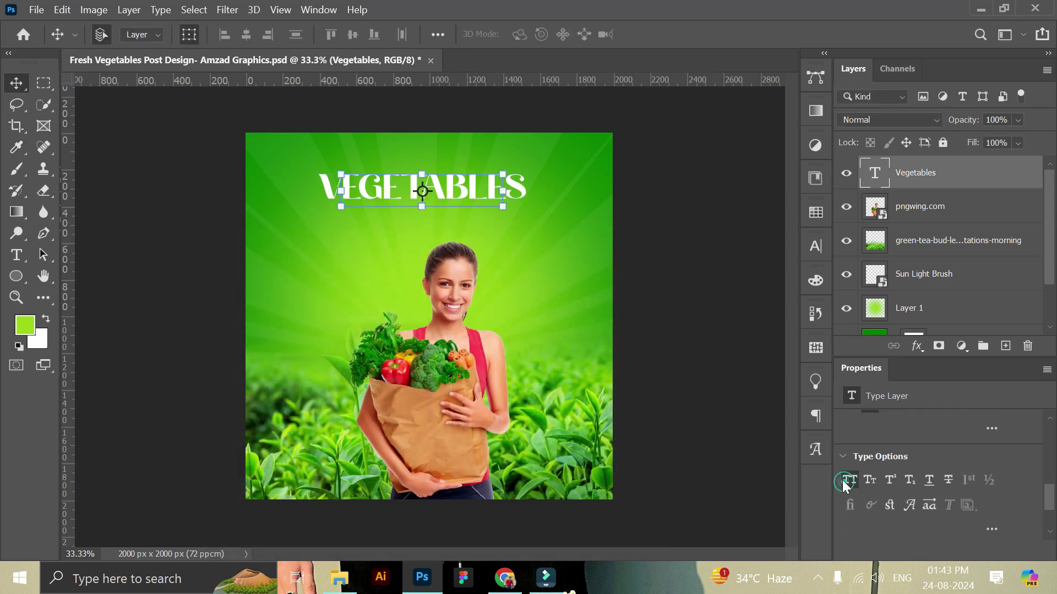
- Scale the Vegetables title to about 99.8 pt and position it above the woman
drag(502, 207, 544, 235)
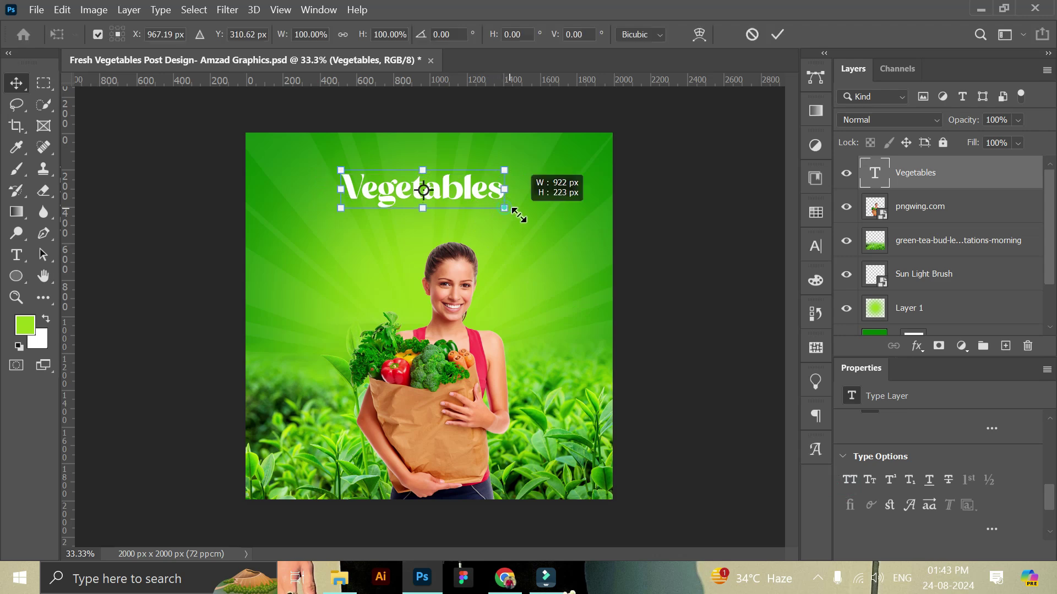
drag(524, 203, 502, 212)
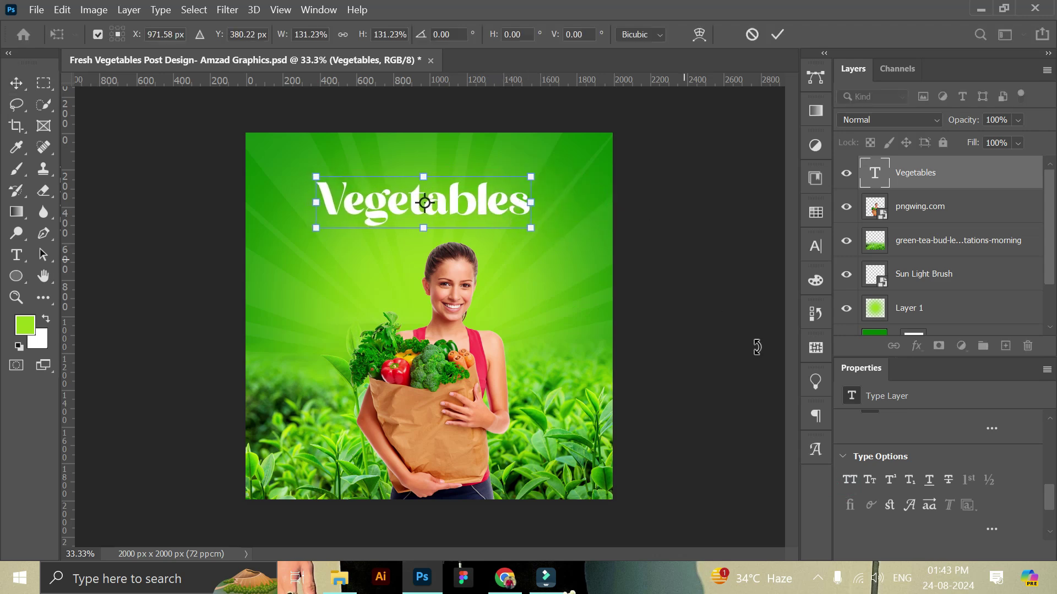
scroll(917, 482, up, 2)
scroll(914, 473, up, 2)
scroll(914, 473, up, 2)
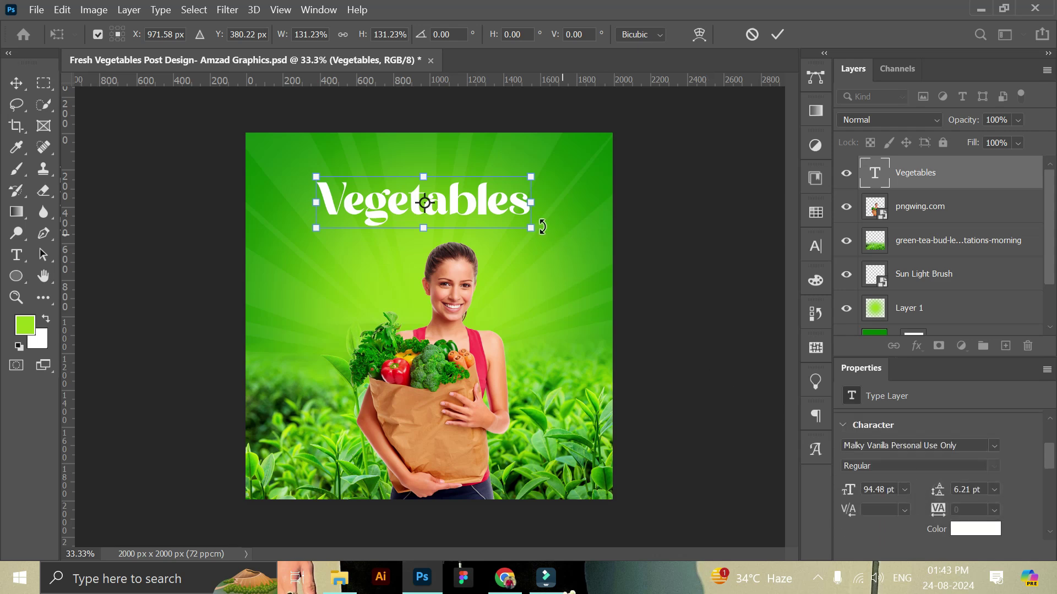
drag(527, 228, 546, 235)
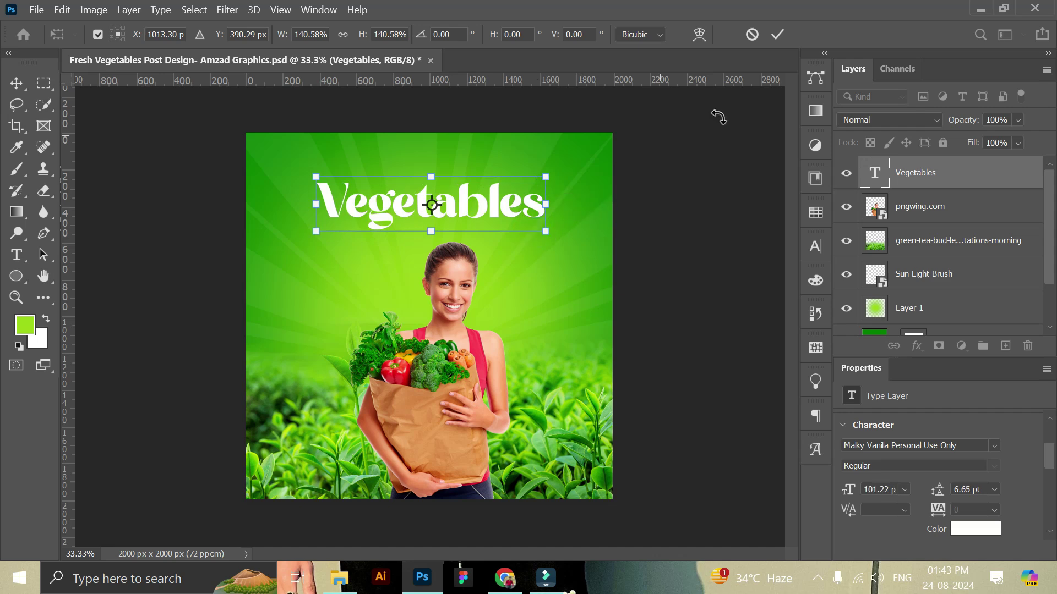
drag(545, 234, 541, 231)
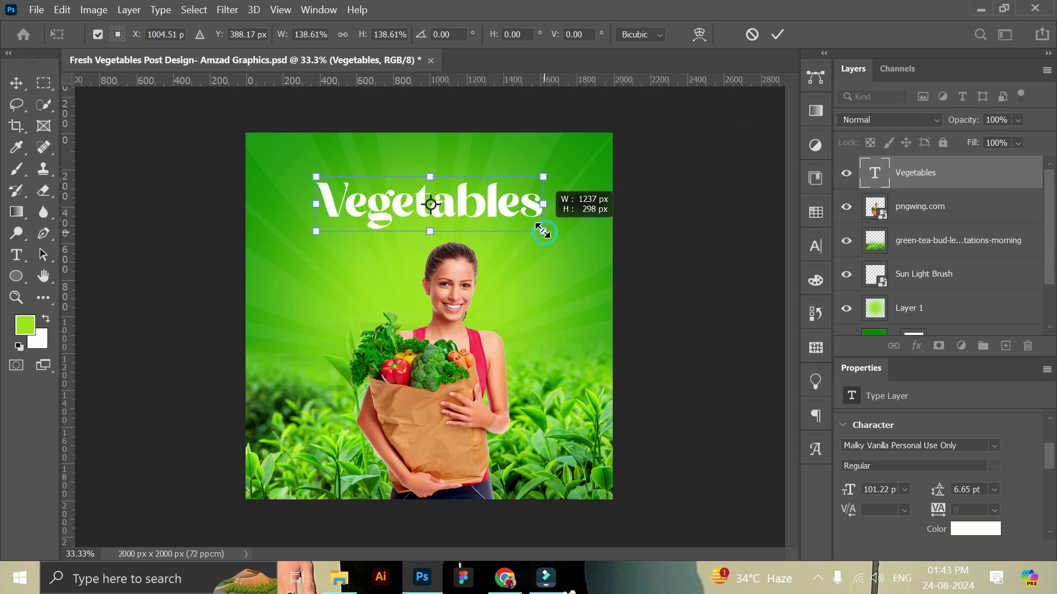
click(777, 34)
click(708, 214)
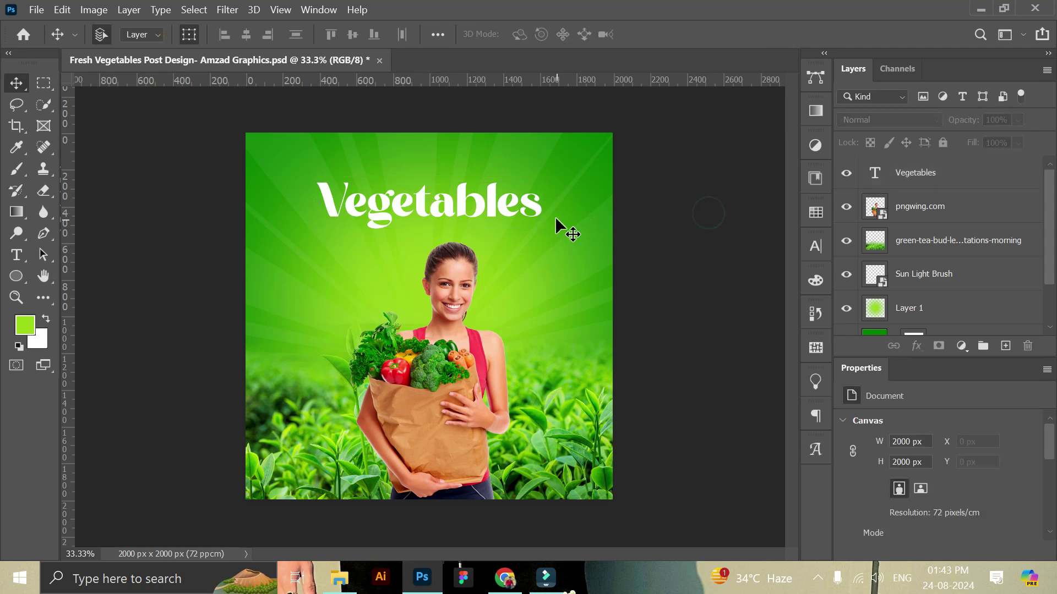
click(514, 207)
- Duplicate the Vegetables text, move the copy above it, and retype it as 'Fresh'
drag(490, 207, 490, 207)
drag(948, 179, 1005, 345)
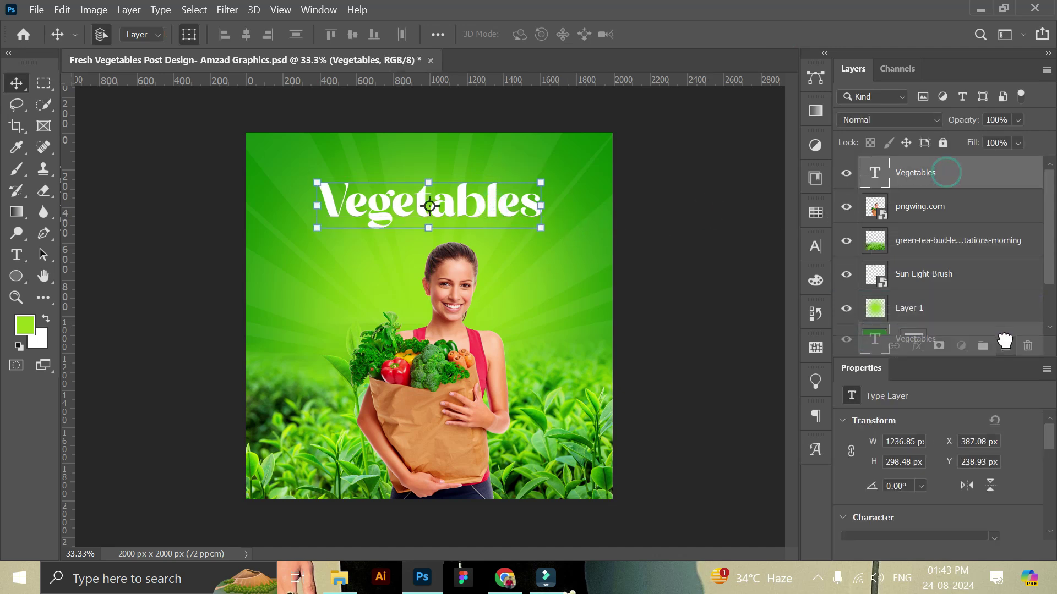
drag(463, 206, 465, 165)
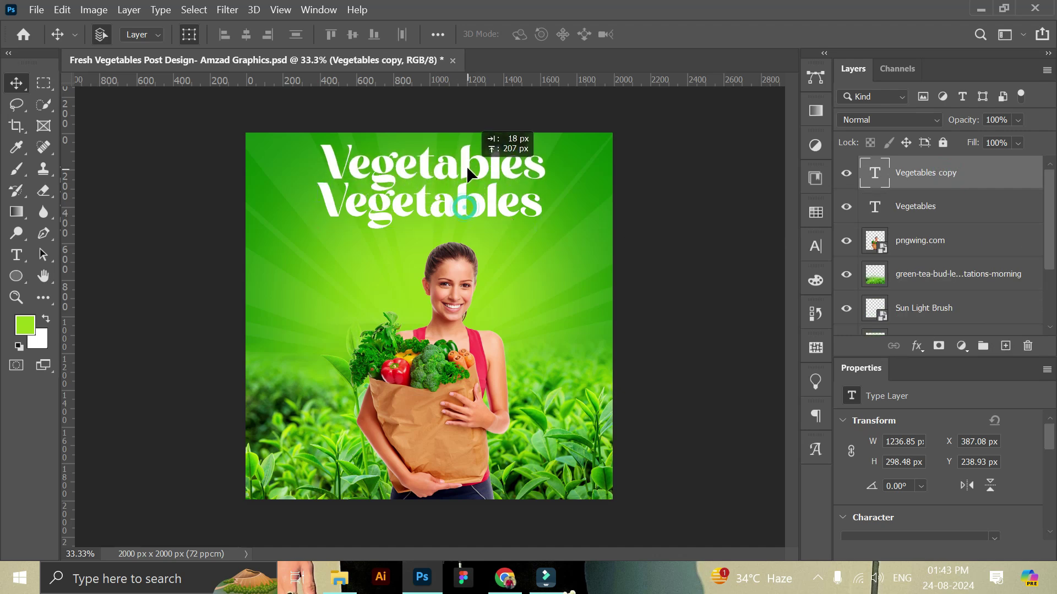
double_click(466, 165)
key(BackSpace)
text(Fresh)
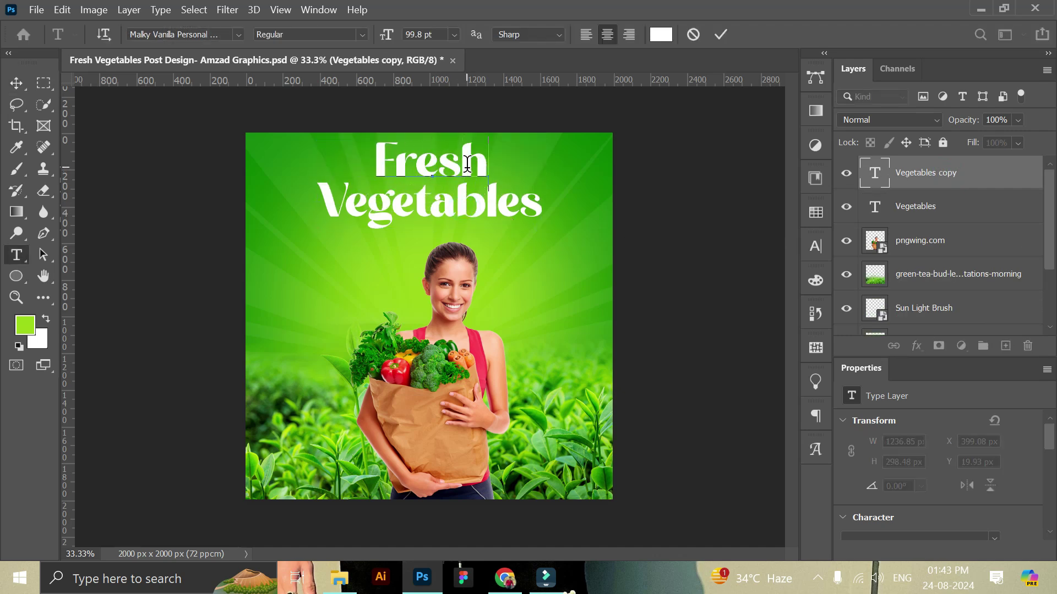
click(718, 34)
- Shrink the Fresh heading and align it horizontally centred over Vegetables
key(ctrl+t)
drag(372, 140, 408, 153)
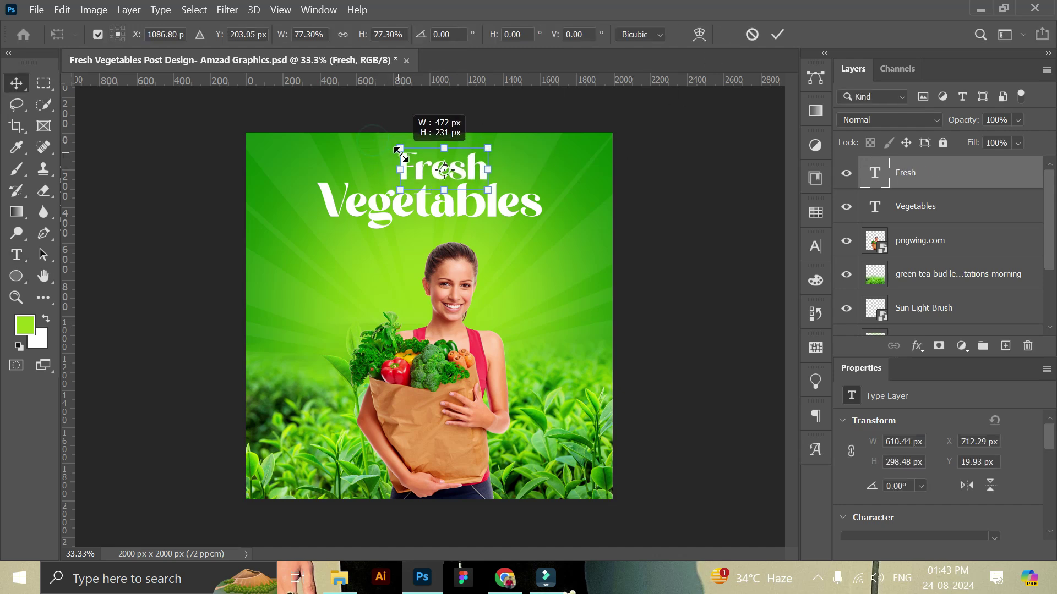
drag(465, 172, 454, 170)
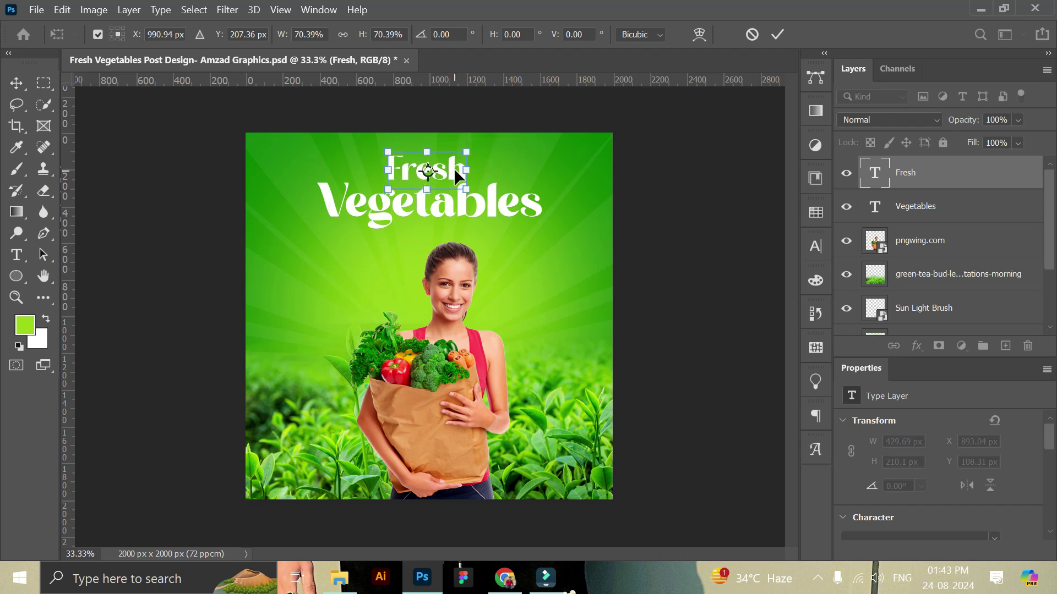
click(777, 34)
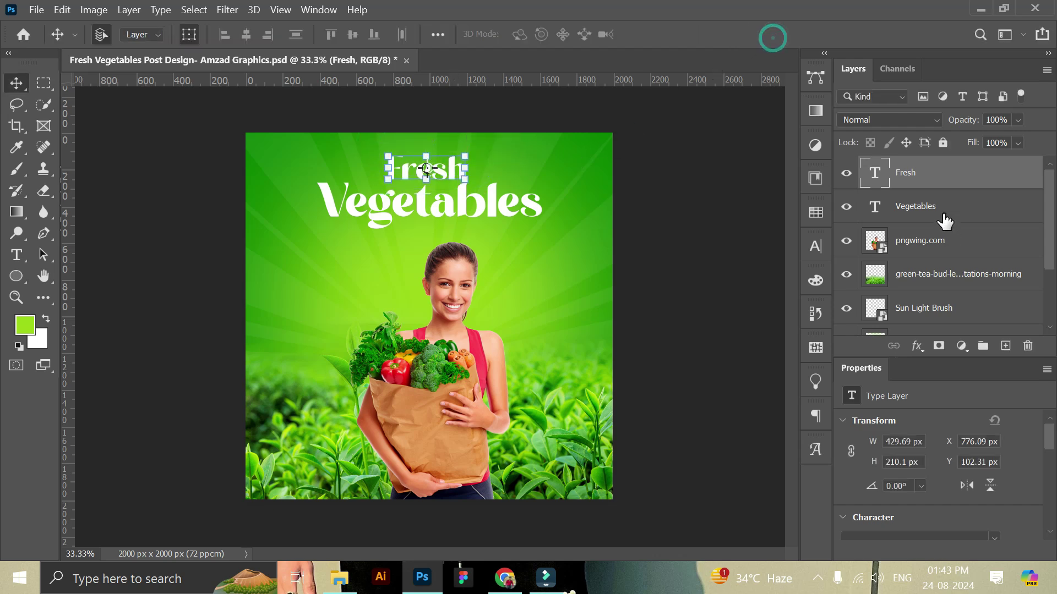
shift+click(936, 209)
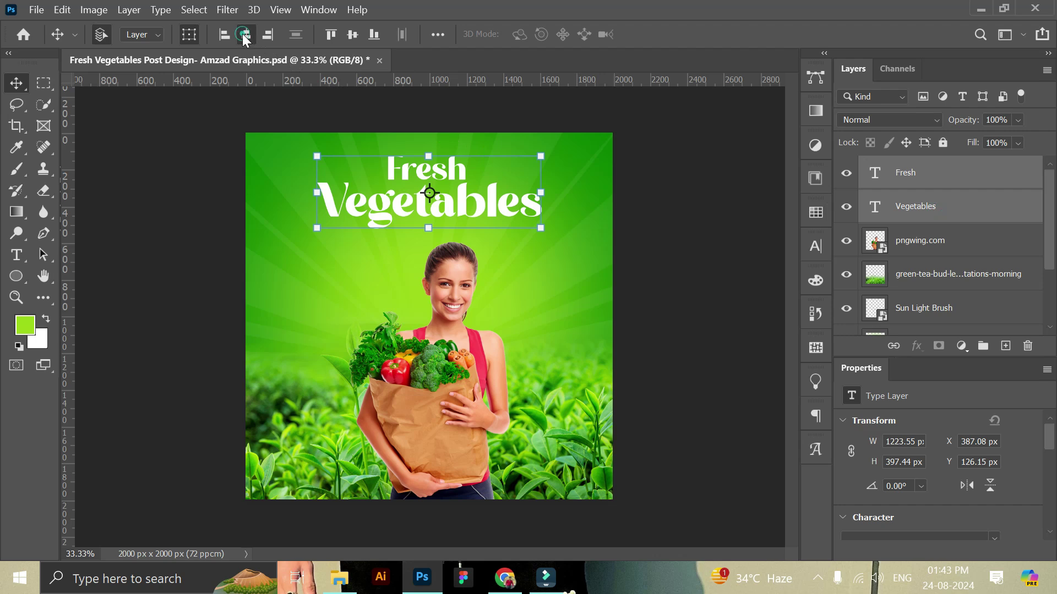
click(244, 35)
click(686, 221)
- Set the Vegetables text layer's blend mode to Overlay
click(479, 212)
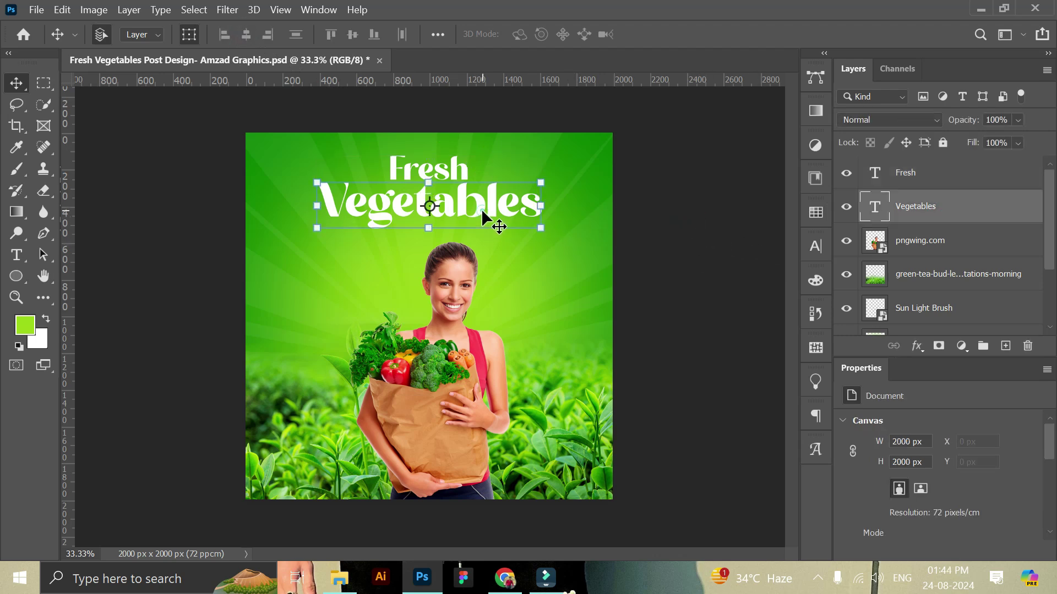
click(864, 122)
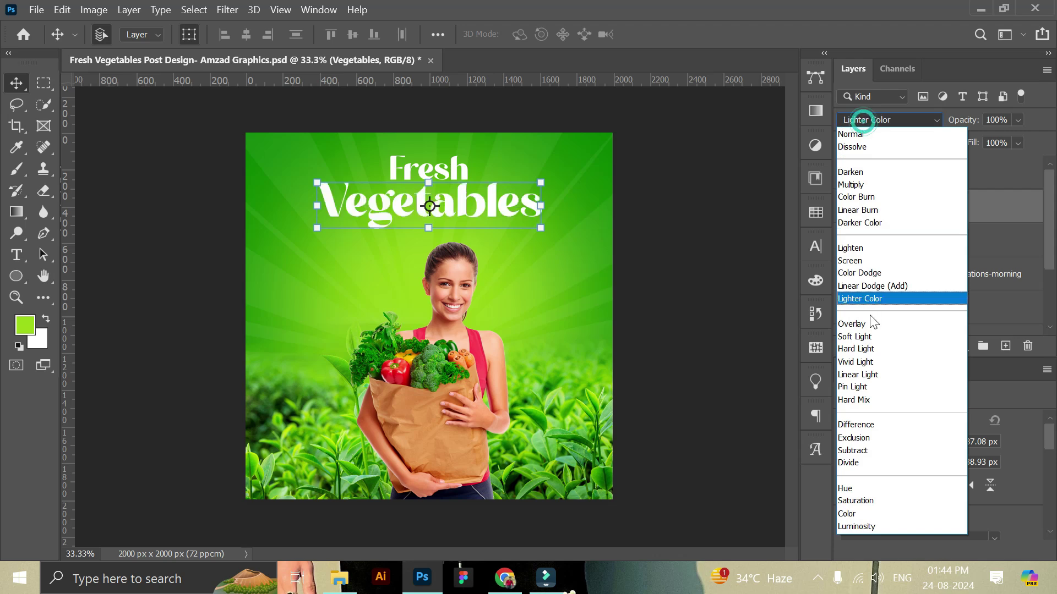
click(864, 321)
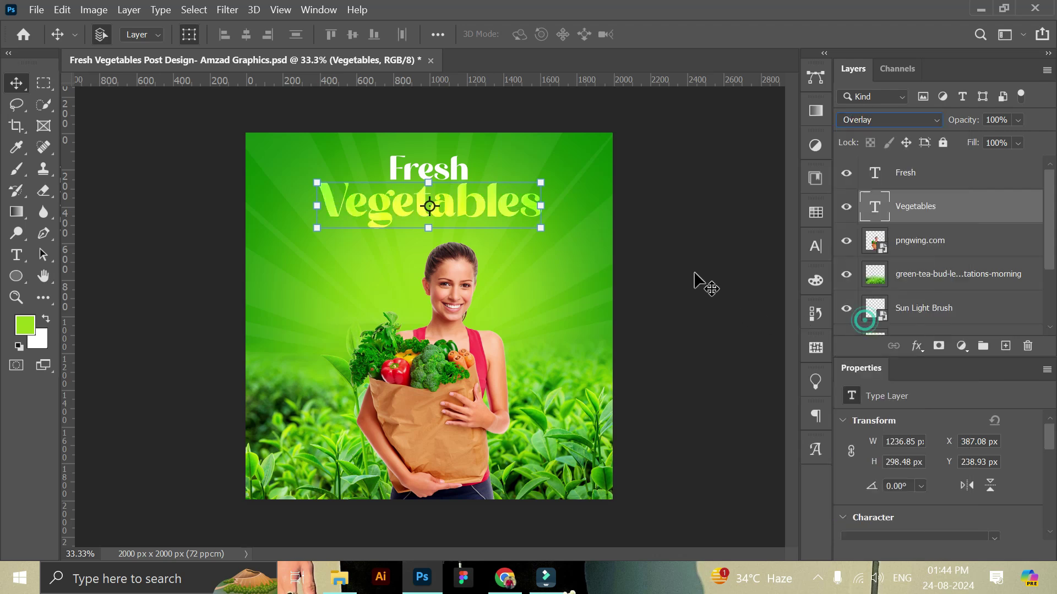
click(692, 272)
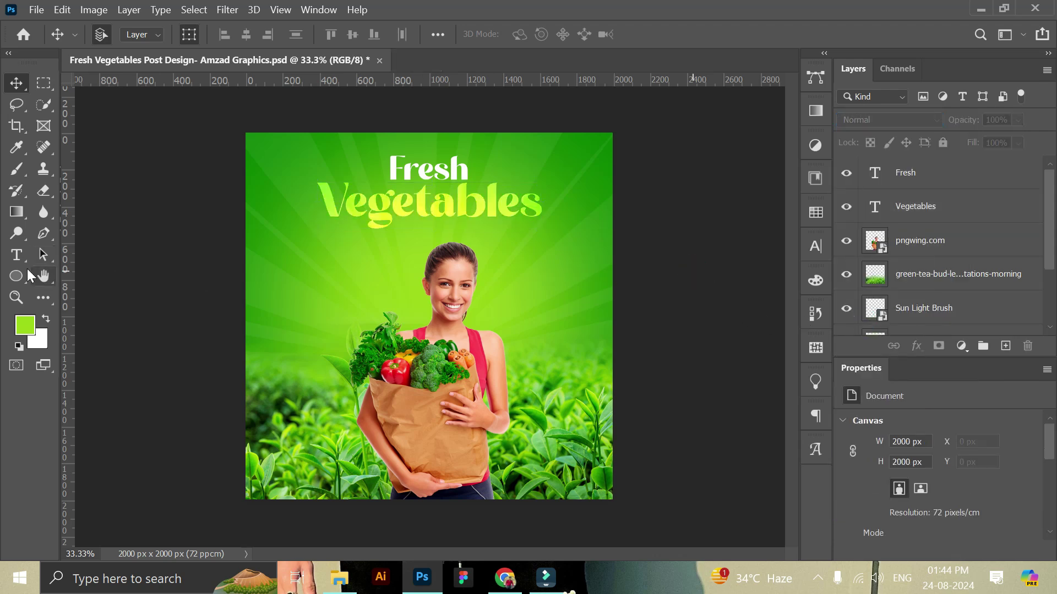
click(17, 254)
click(238, 35)
- Type 'Limited Time Offer' as a new Montserrat 30 pt text line
key(Up)
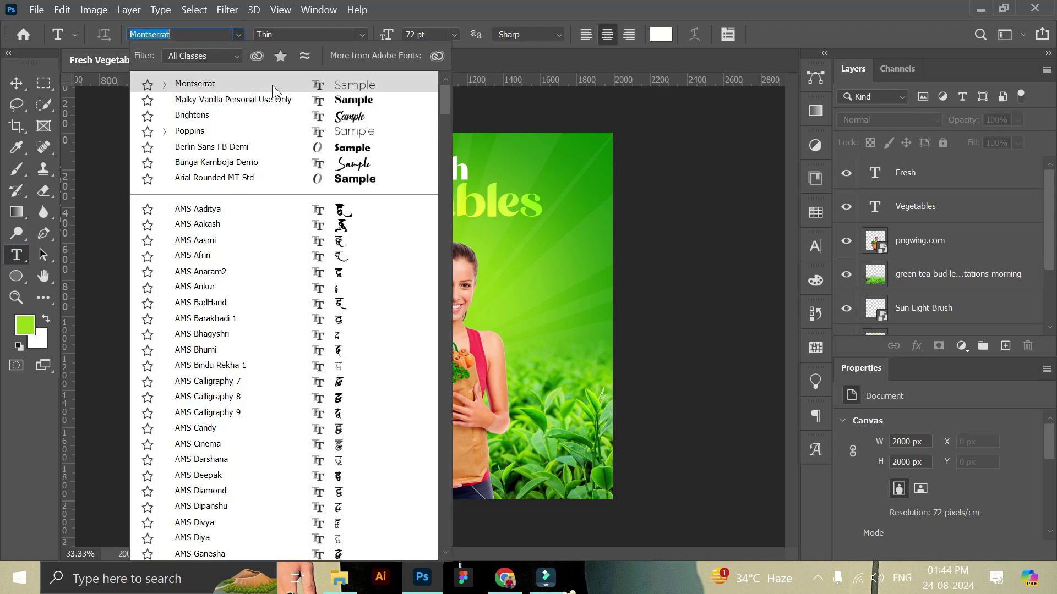
click(266, 85)
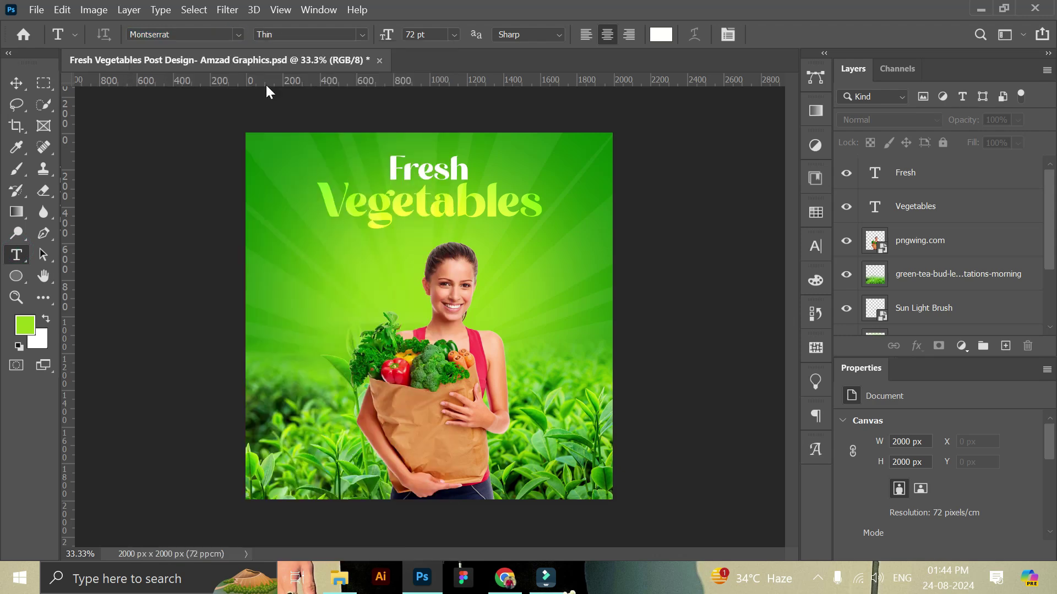
click(323, 273)
click(454, 35)
click(443, 197)
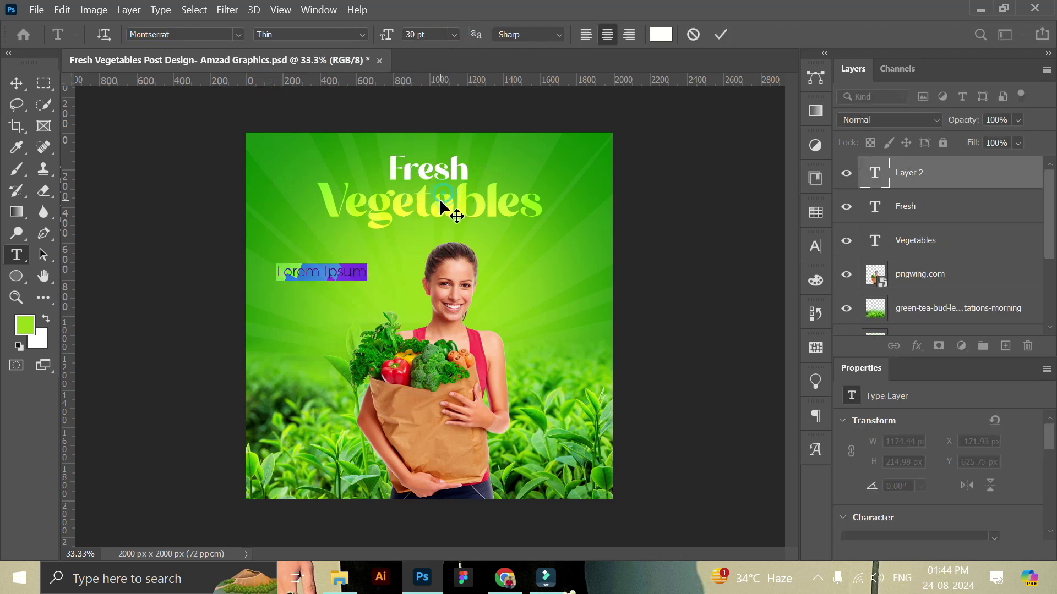
text(L)
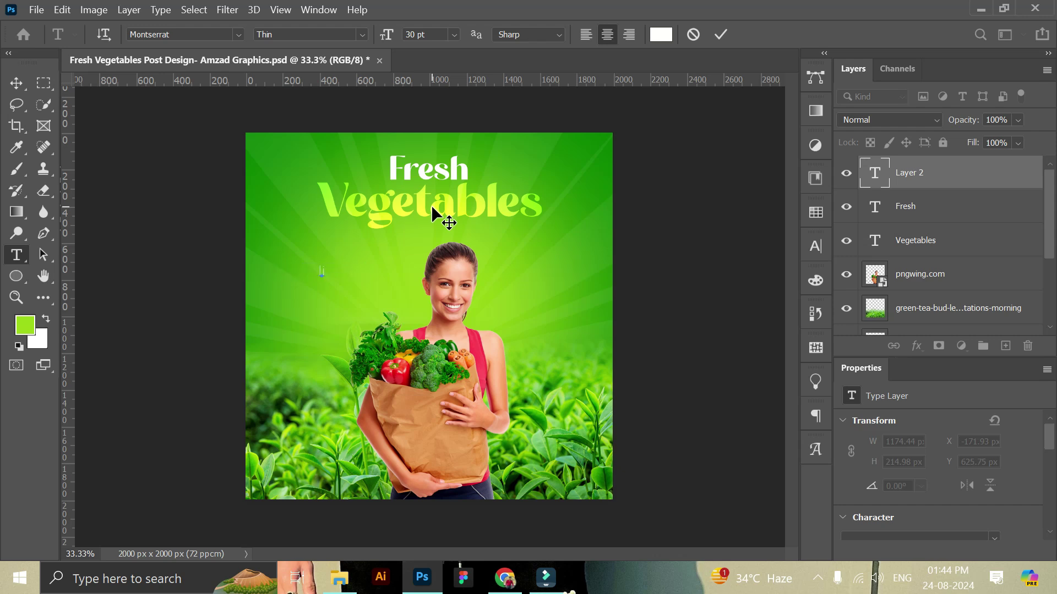
text(imited Time Offer)
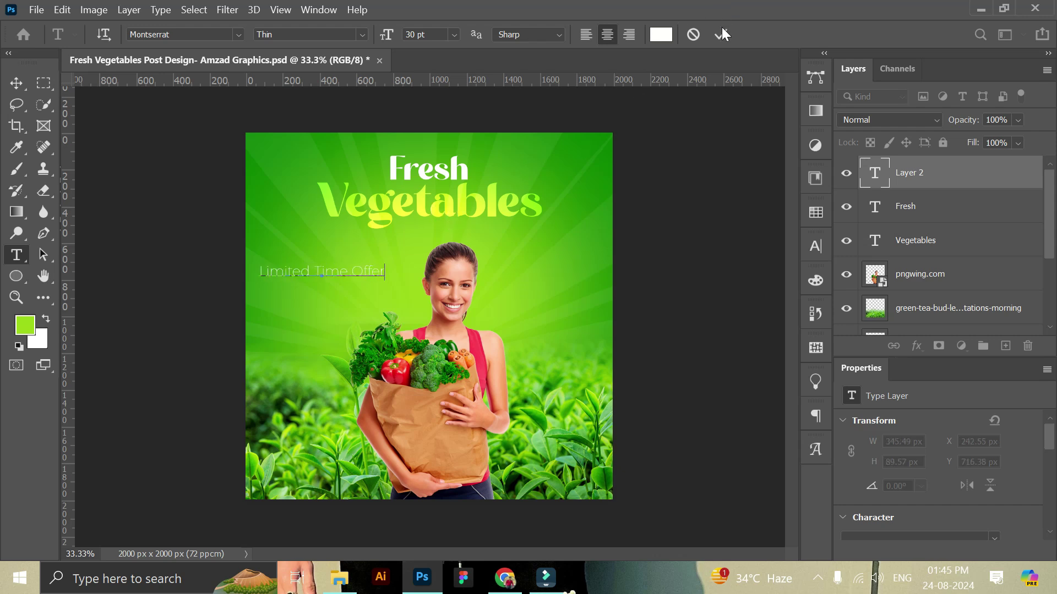
click(719, 34)
- Move the tagline just under Vegetables and make it Montserrat Medium
click(16, 83)
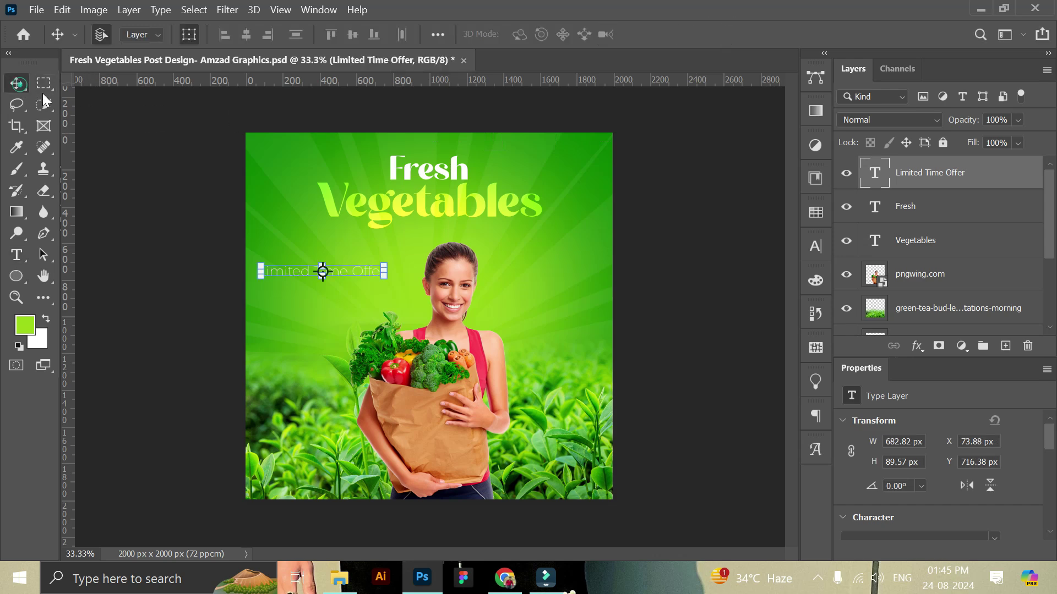
drag(355, 273, 497, 234)
scroll(953, 509, down, 3)
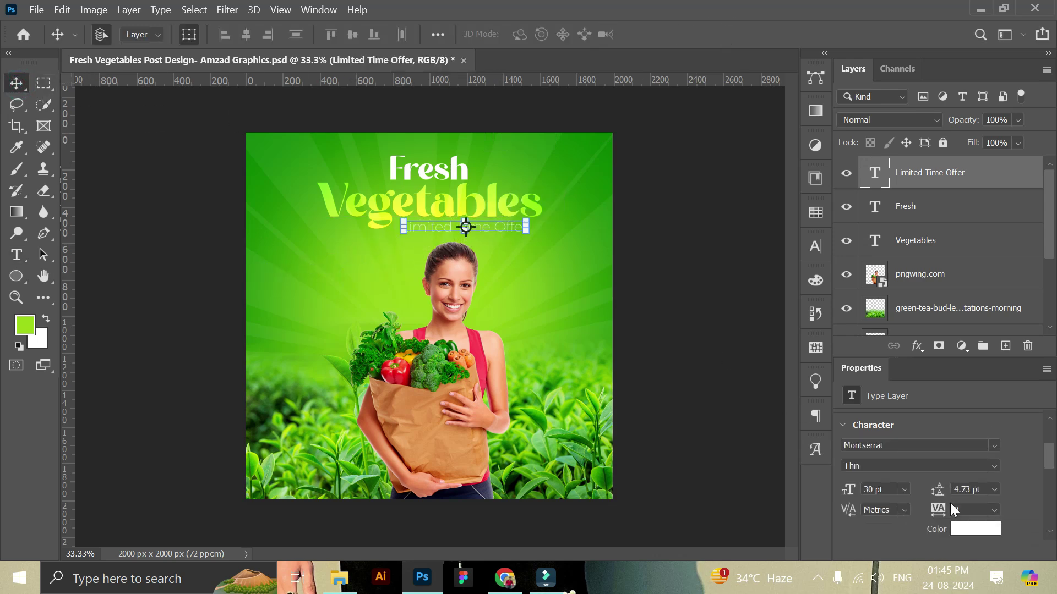
click(994, 467)
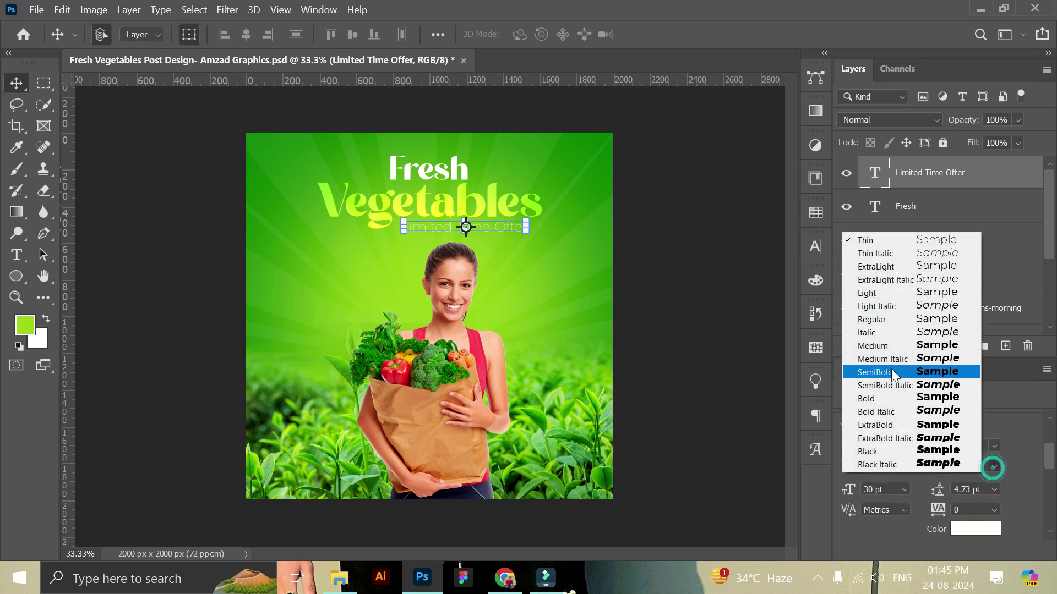
click(886, 346)
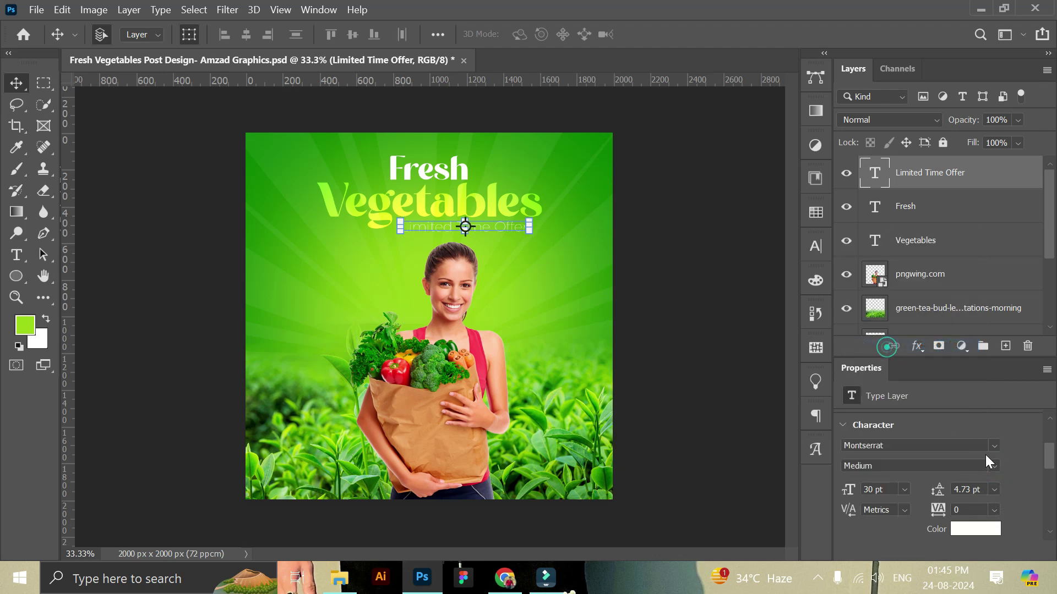
- Give the tagline All Caps and 300 letter spacing
click(994, 509)
click(979, 504)
text(300)
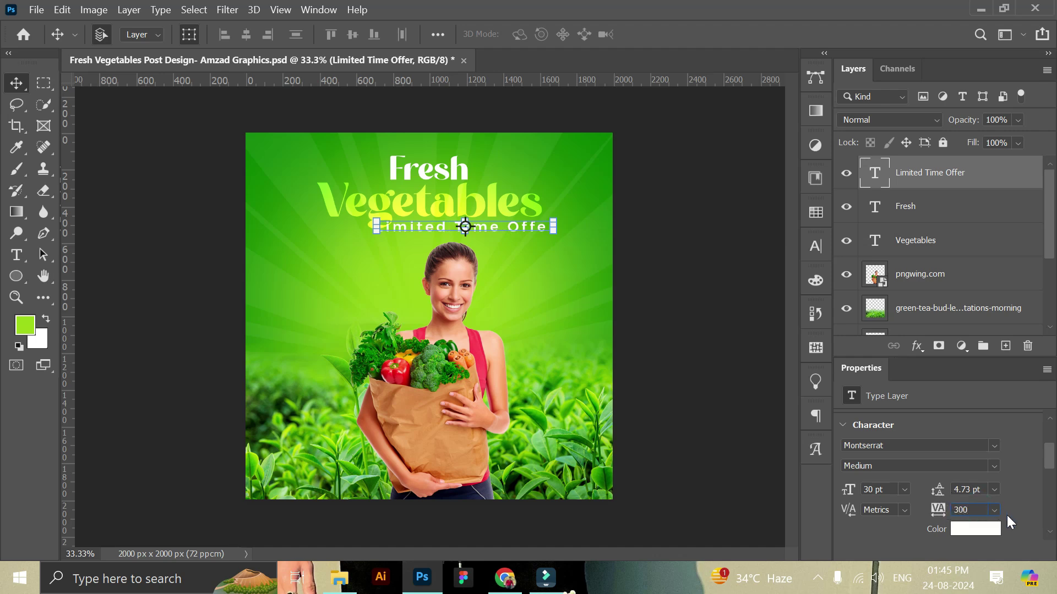
scroll(1002, 512, down, 5)
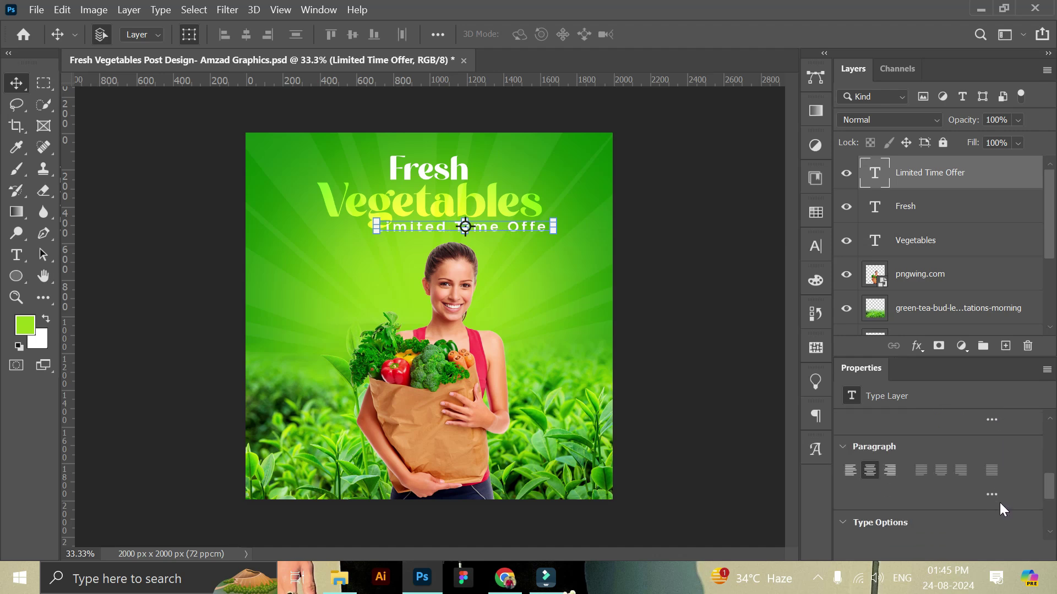
scroll(999, 509, down, 2)
click(850, 494)
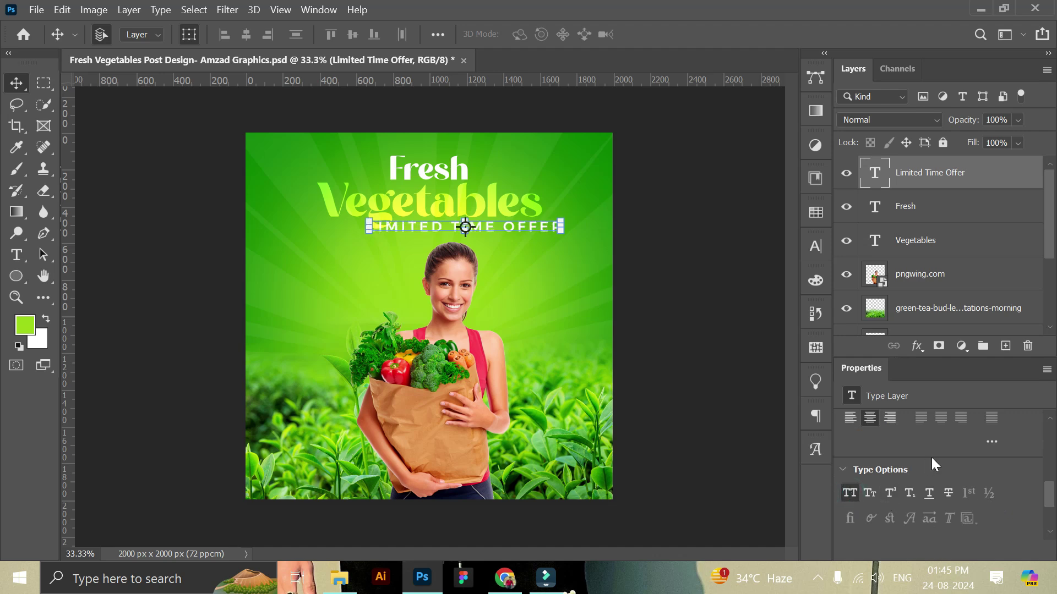
scroll(932, 462, up, 2)
scroll(938, 466, up, 3)
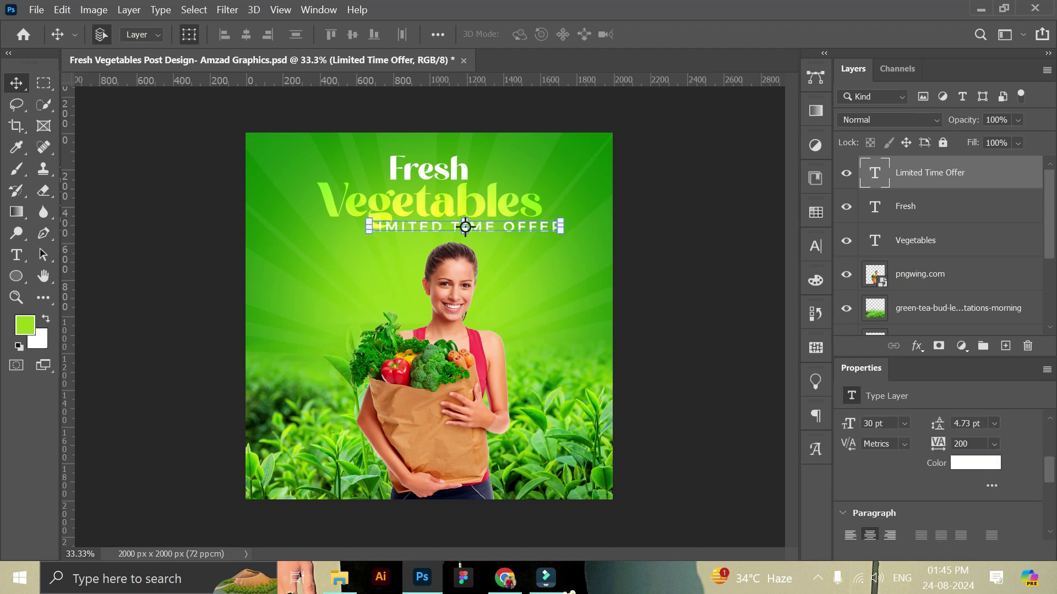
key(BackSpace)
text(3)
key(Return)
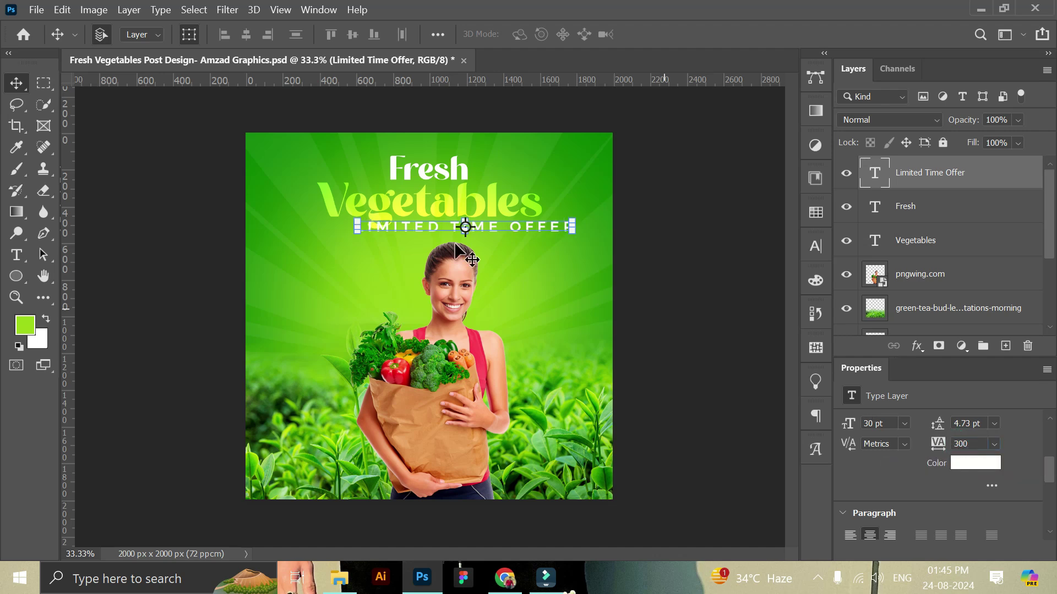
- Scale the LIMITED TIME OFFER tagline down to fit beneath Vegetables
mouse_move(575, 237)
mouse_down()
mouse_move(501, 231)
mouse_move(537, 227)
mouse_up()
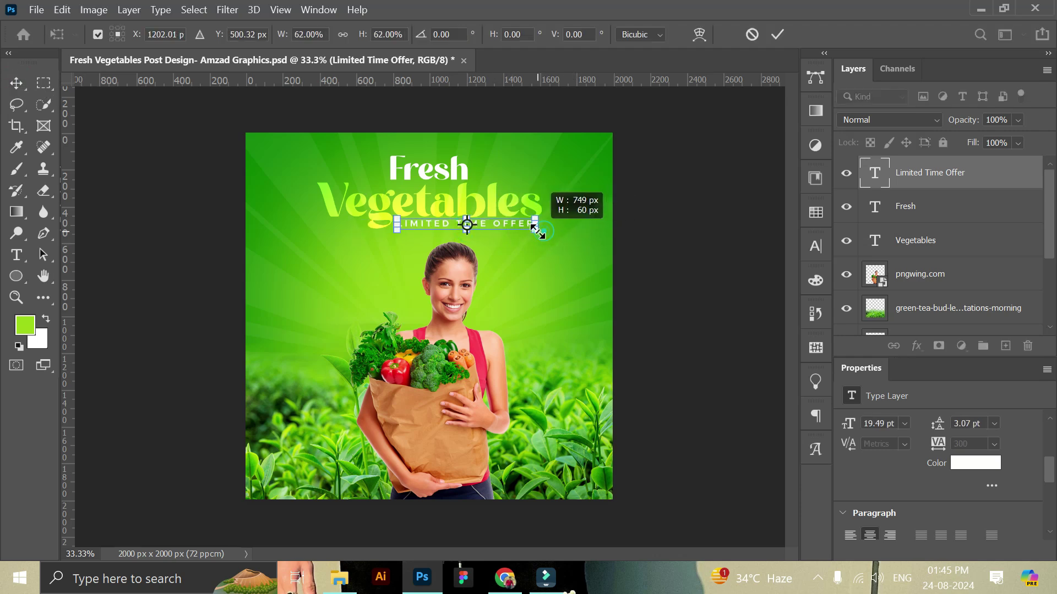
click(773, 40)
click(731, 212)
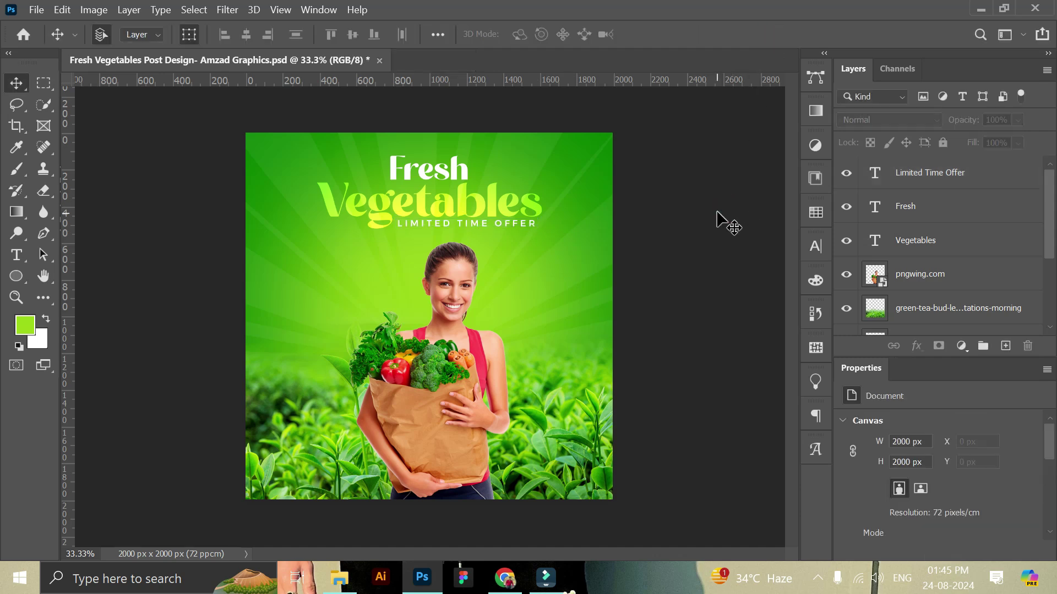
click(452, 174)
- Duplicate the Fresh text, move the copy left of the woman, and retype it 'Discount'
drag(1011, 207, 1004, 346)
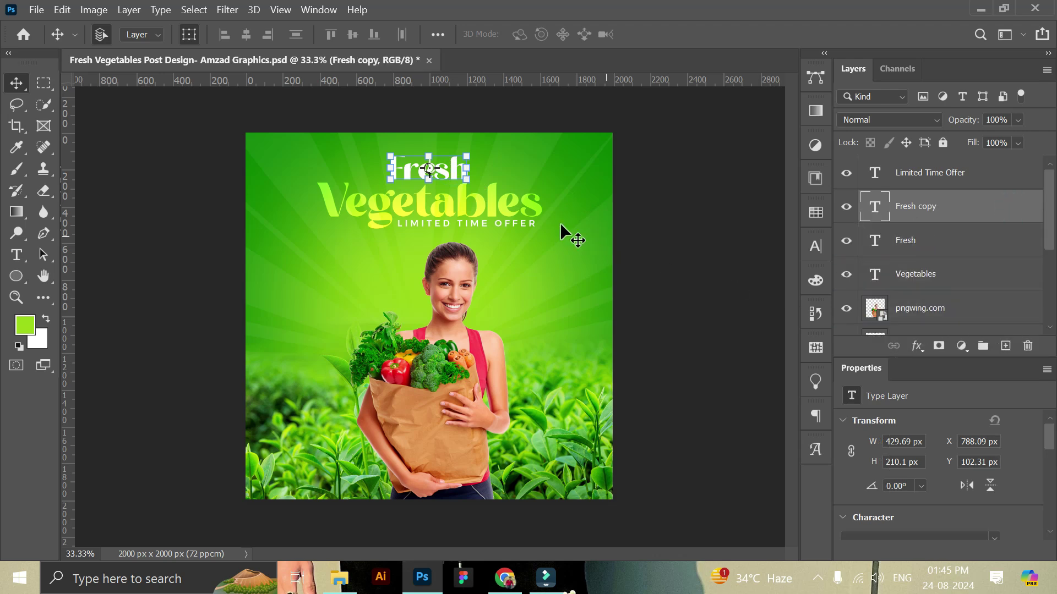
drag(442, 173, 352, 305)
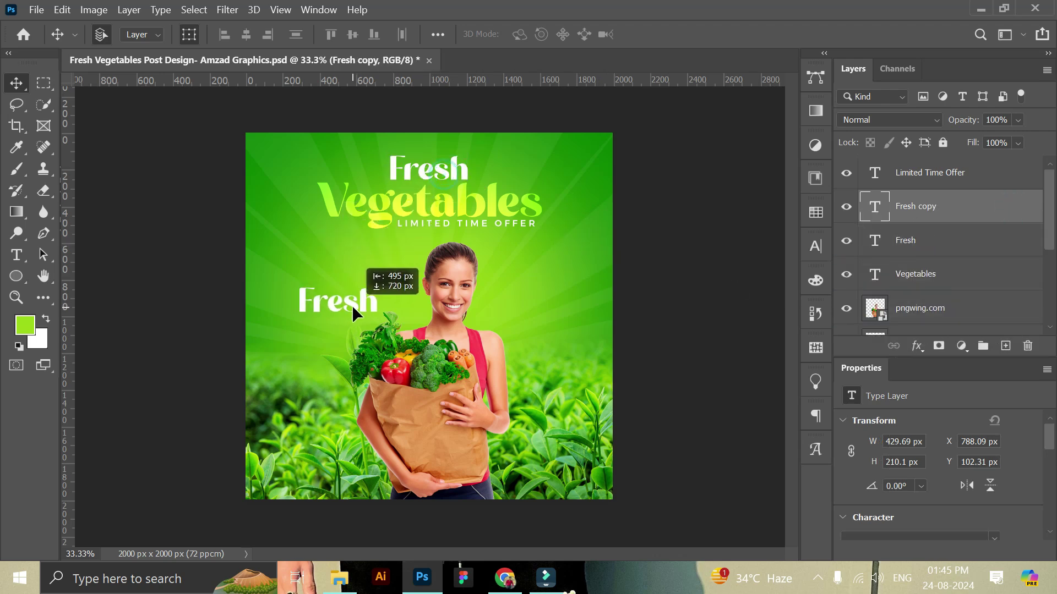
drag(355, 295, 358, 301)
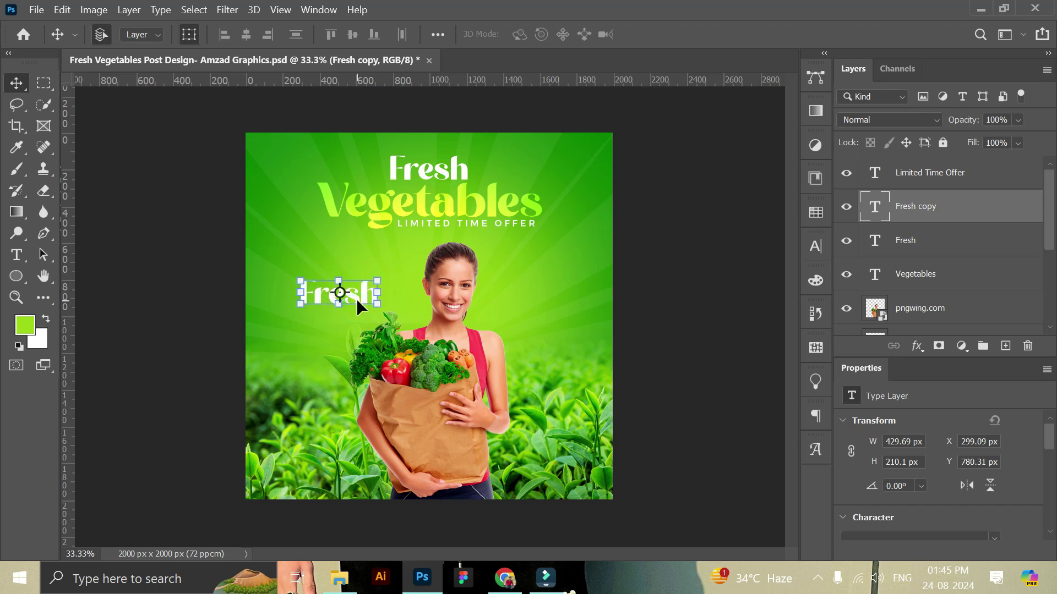
double_click(356, 298)
text(Discount)
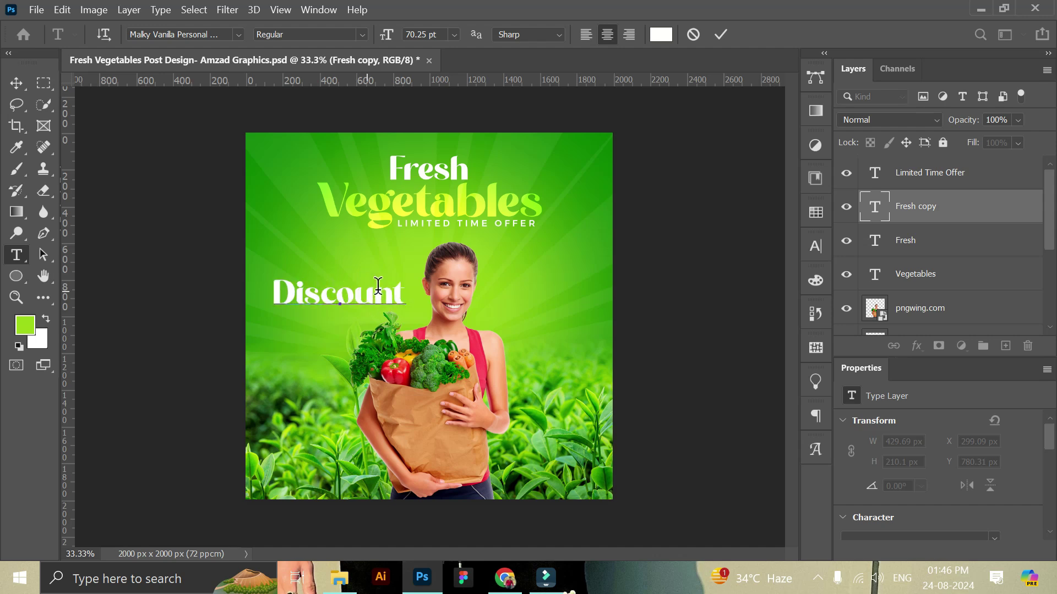
click(713, 34)
- Raise the Discount heading slightly and scale it down to about 54%
key(v)
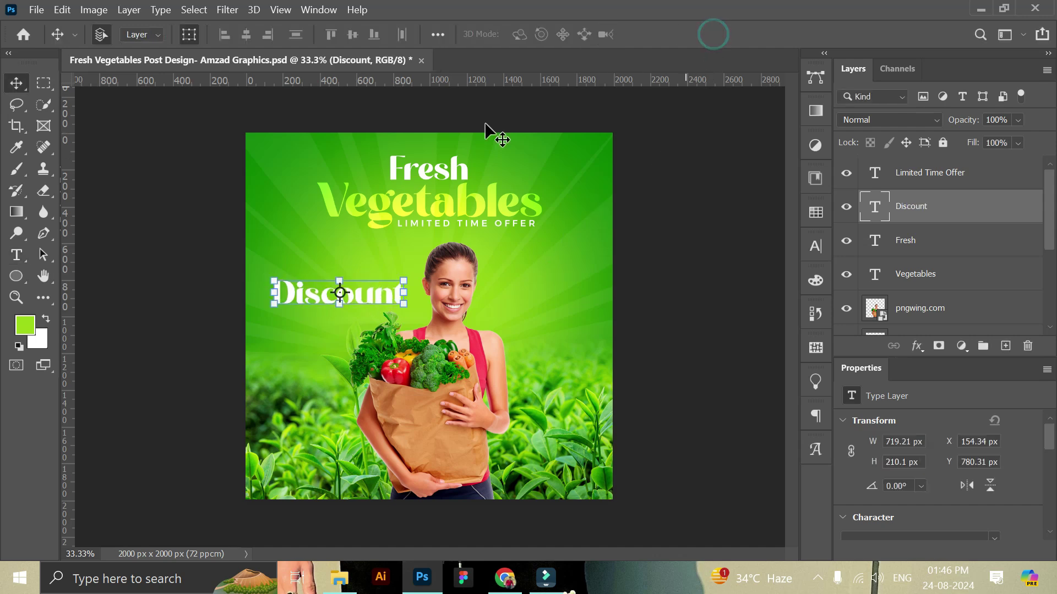
drag(365, 291, 366, 275)
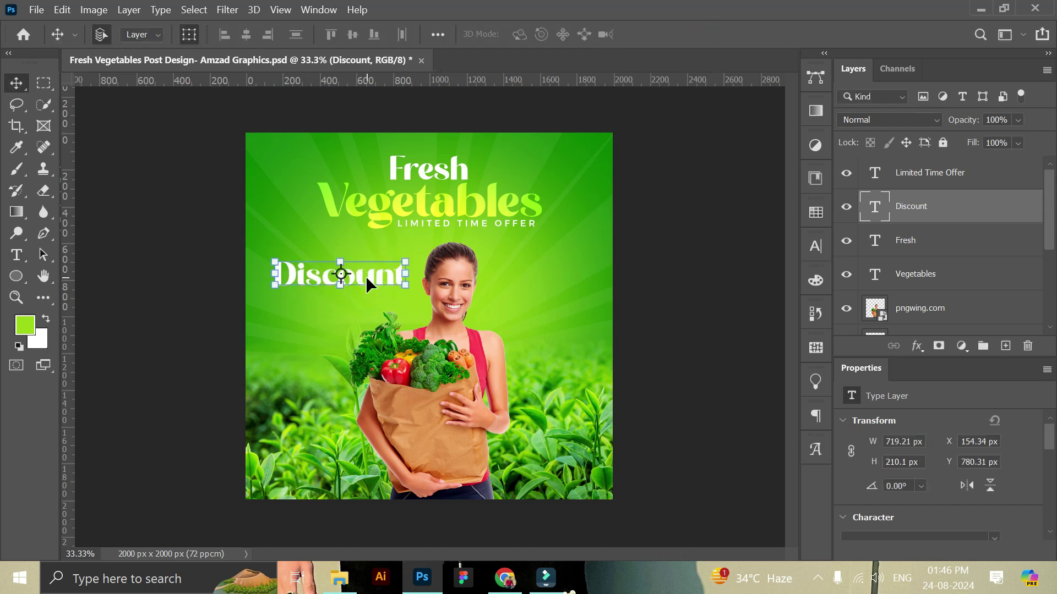
key(ctrl+t)
drag(407, 298, 352, 280)
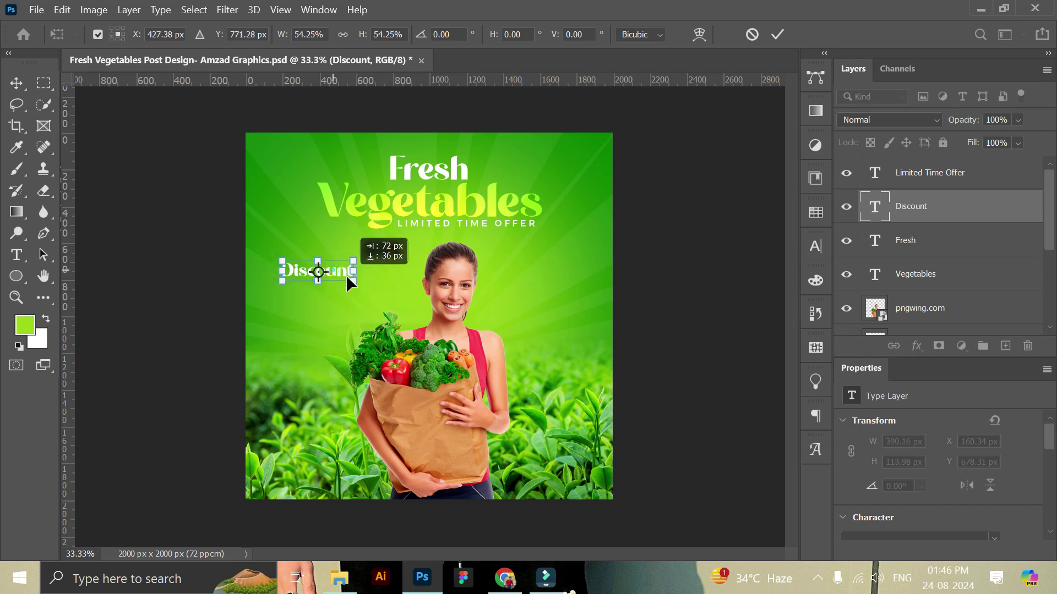
click(776, 35)
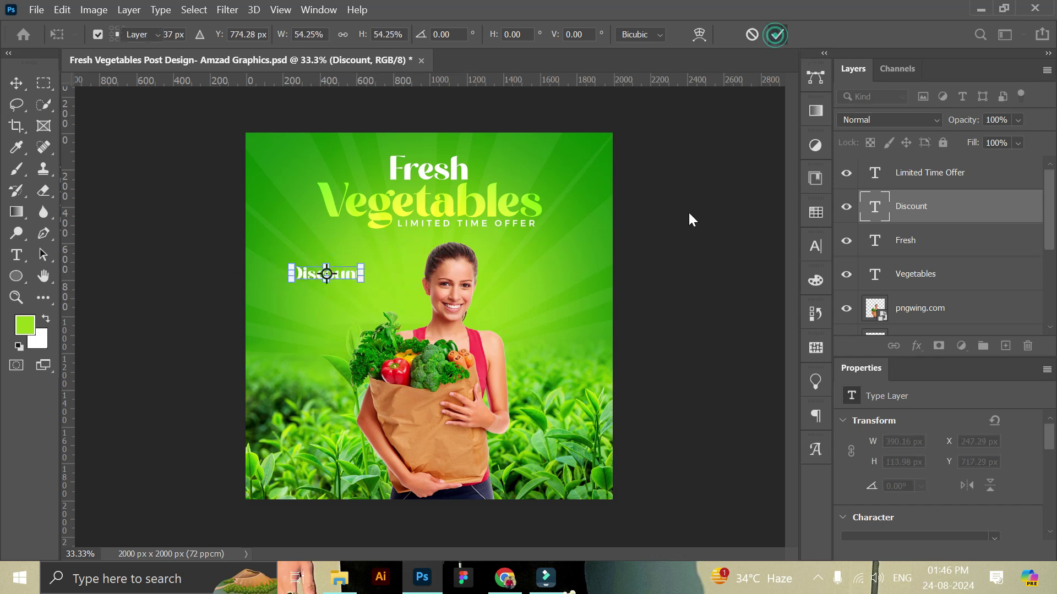
- Add a white '30%' text layer in Montserrat SemiBold left of the woman
click(676, 231)
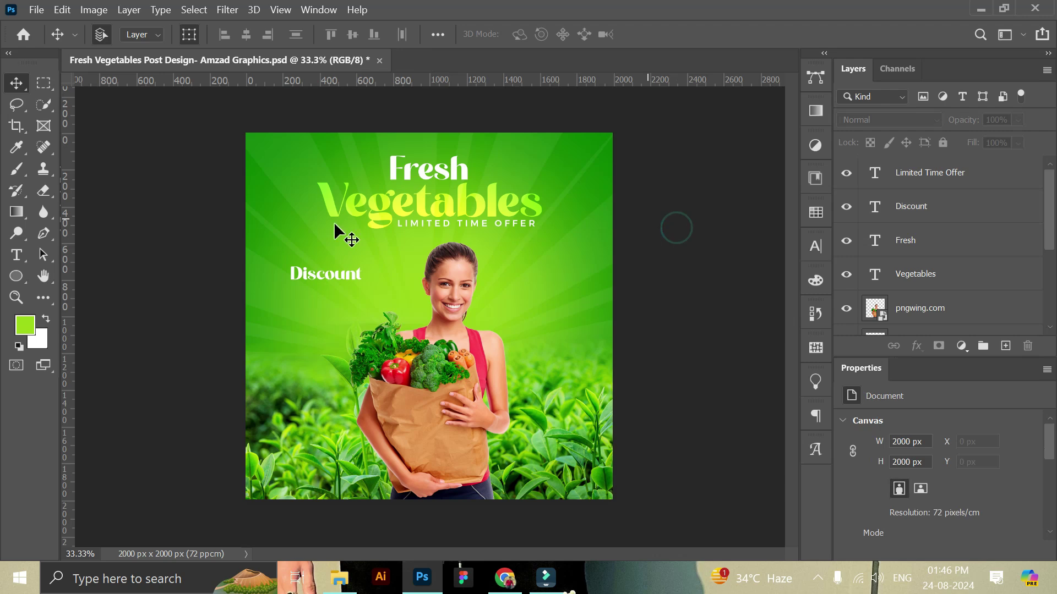
click(16, 255)
click(301, 298)
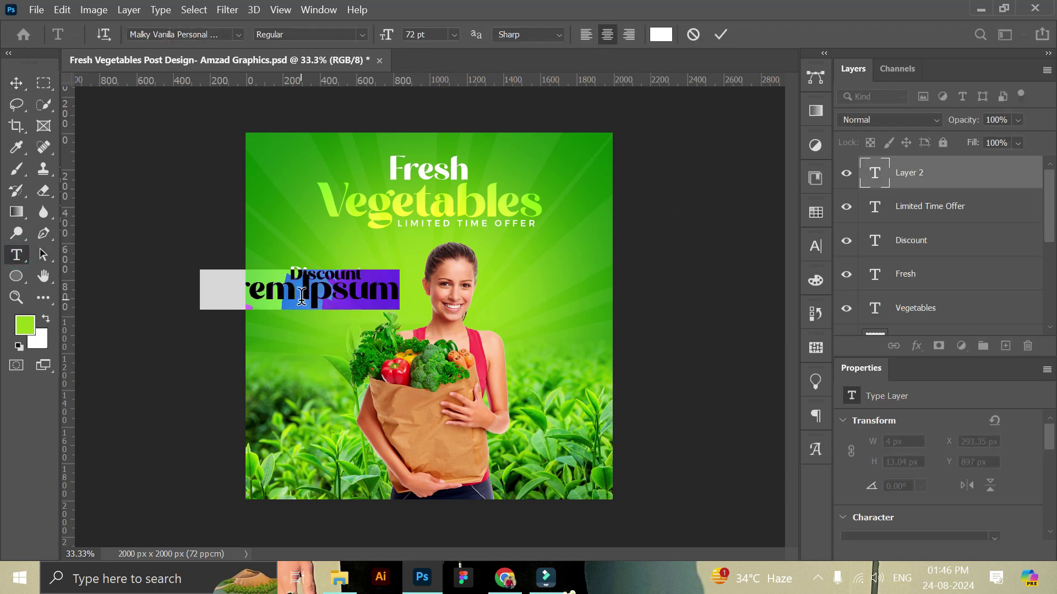
click(238, 34)
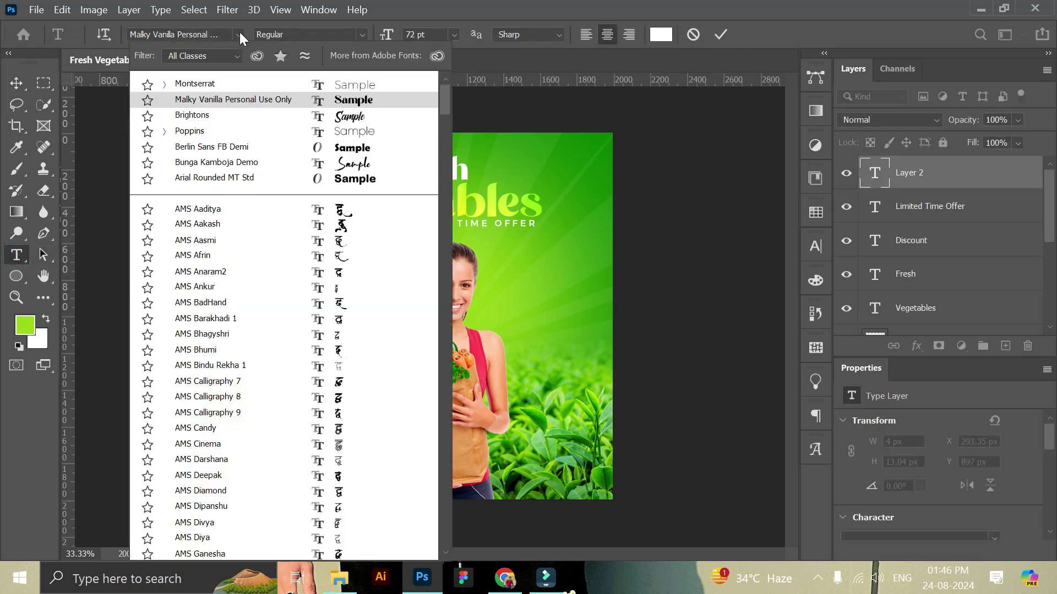
click(230, 84)
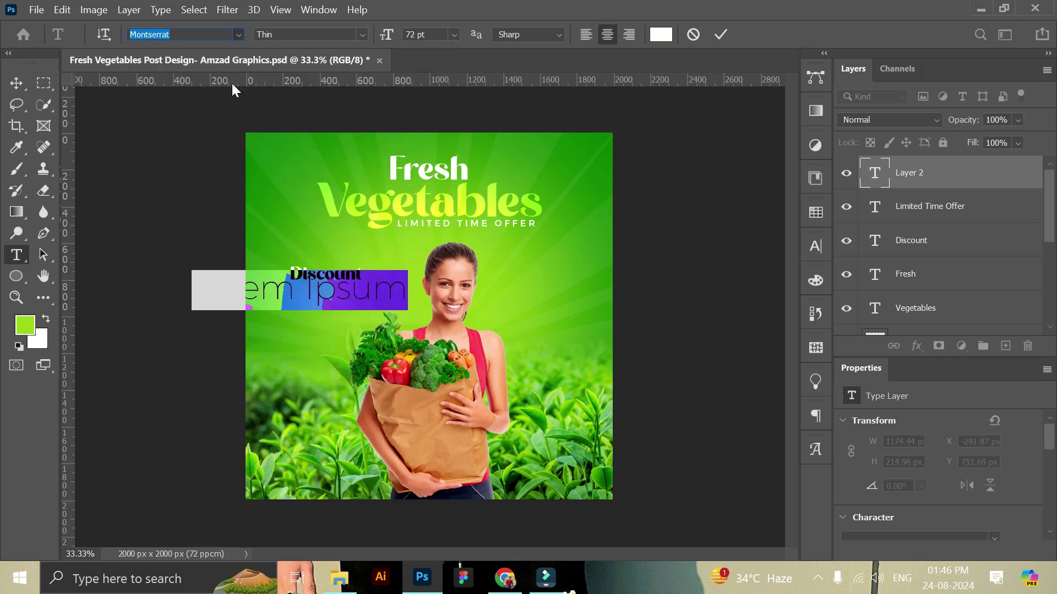
click(363, 34)
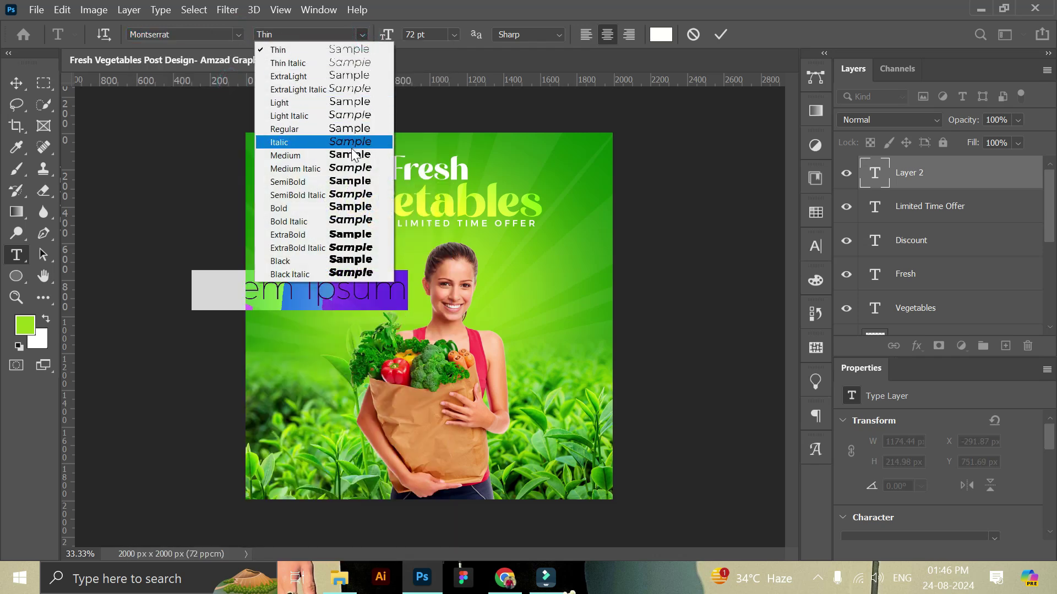
click(358, 182)
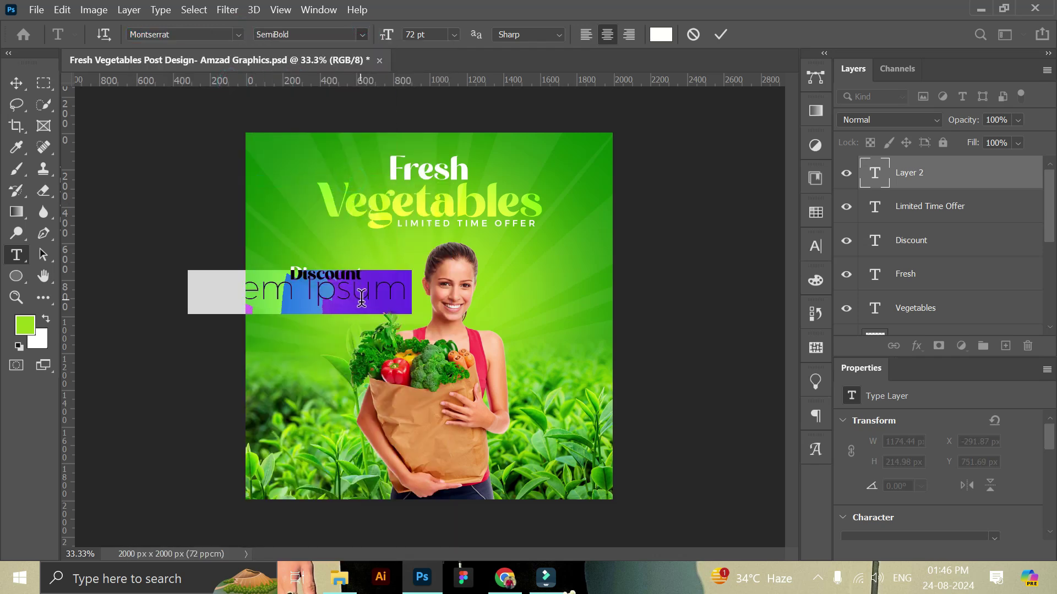
key(BackSpace)
text(30%)
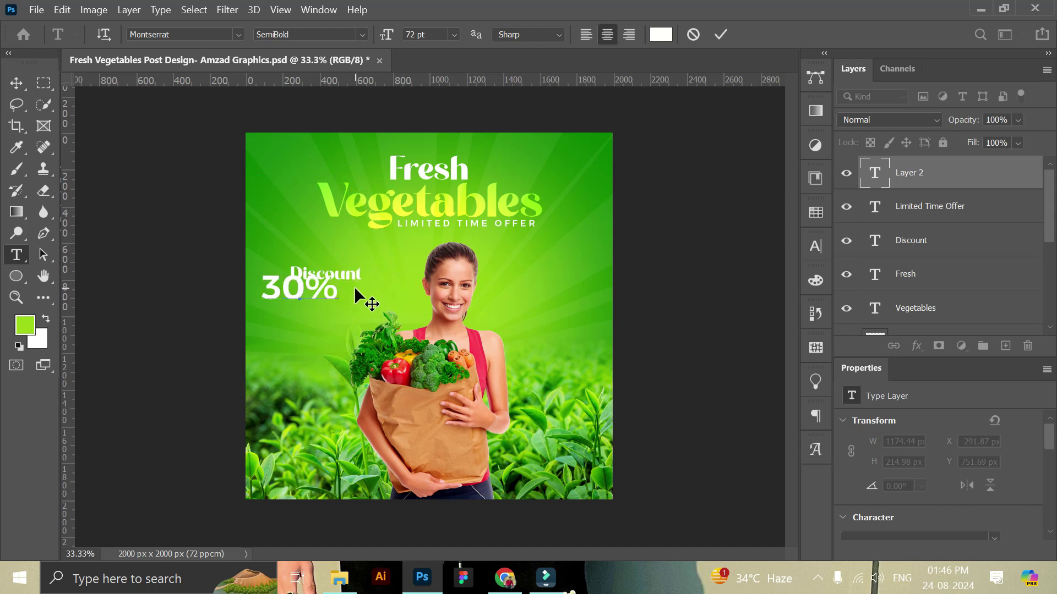
click(718, 34)
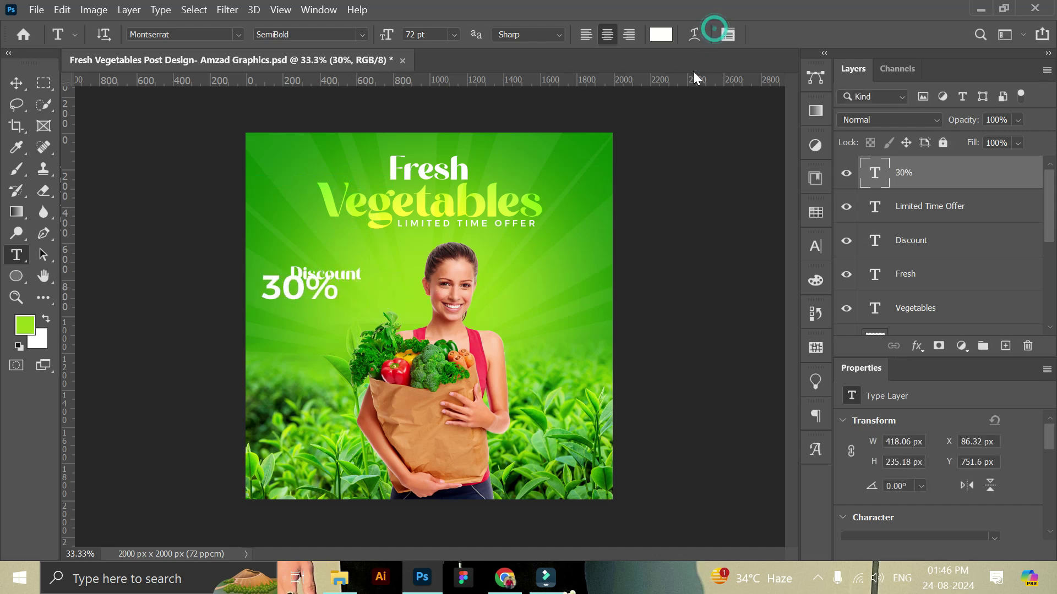
- Move 30% just beneath Discount and change its style to Bold, then ExtraBold
click(15, 87)
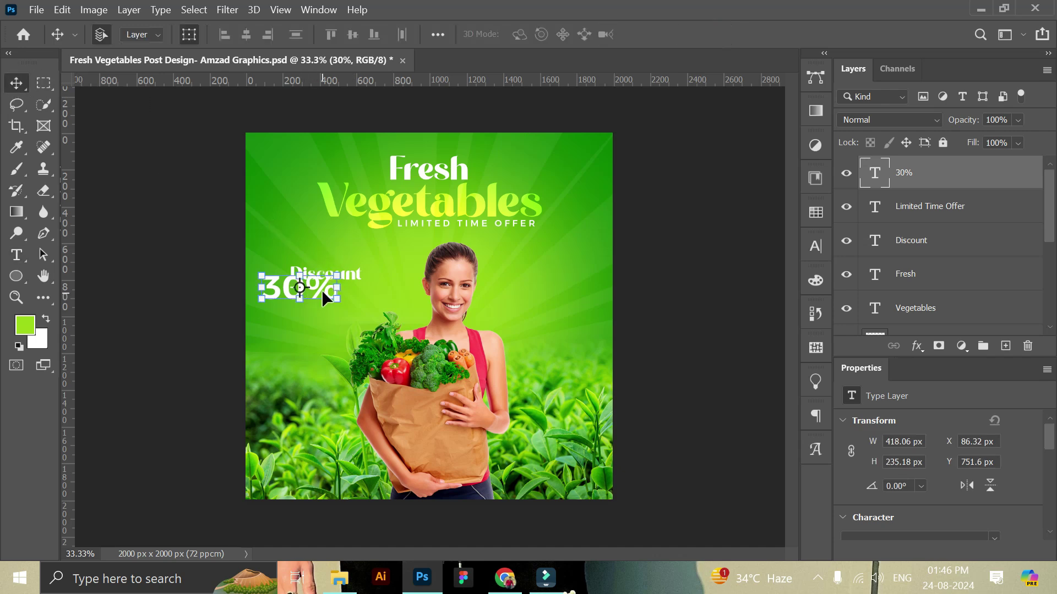
drag(321, 292, 348, 296)
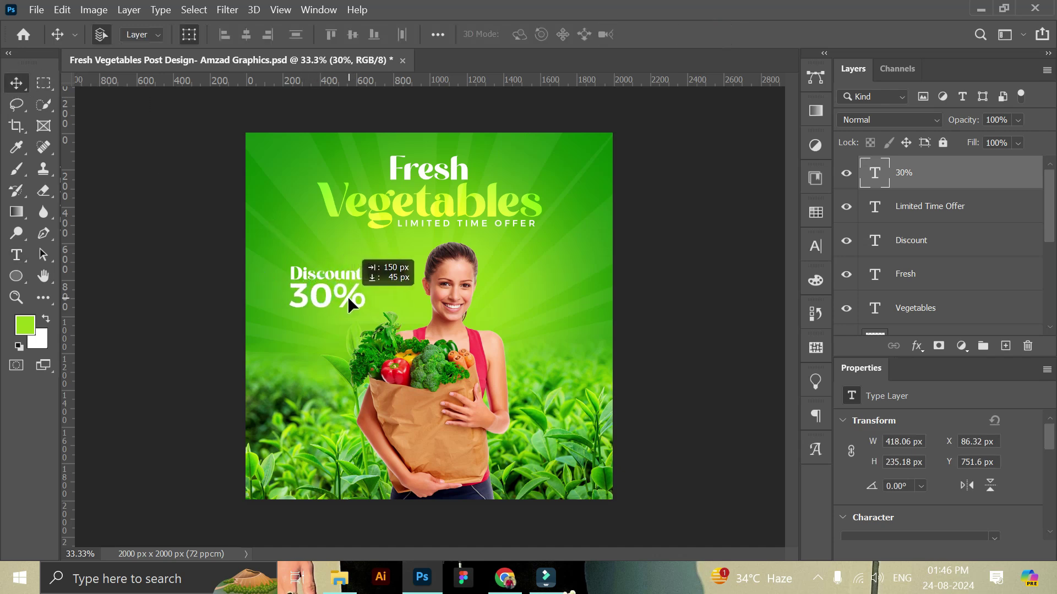
scroll(911, 474, down, 2)
click(995, 505)
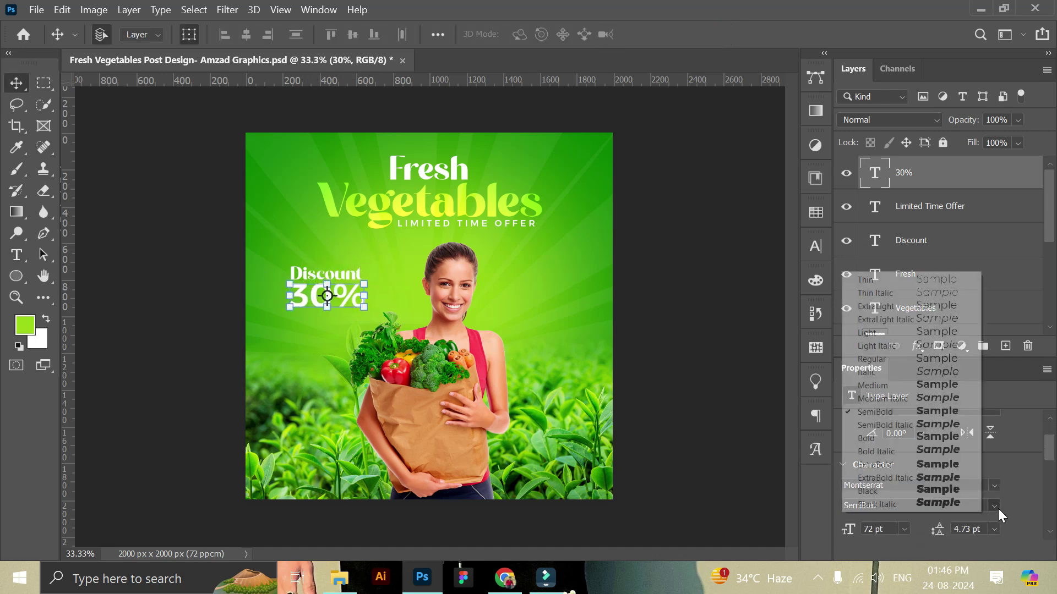
click(884, 440)
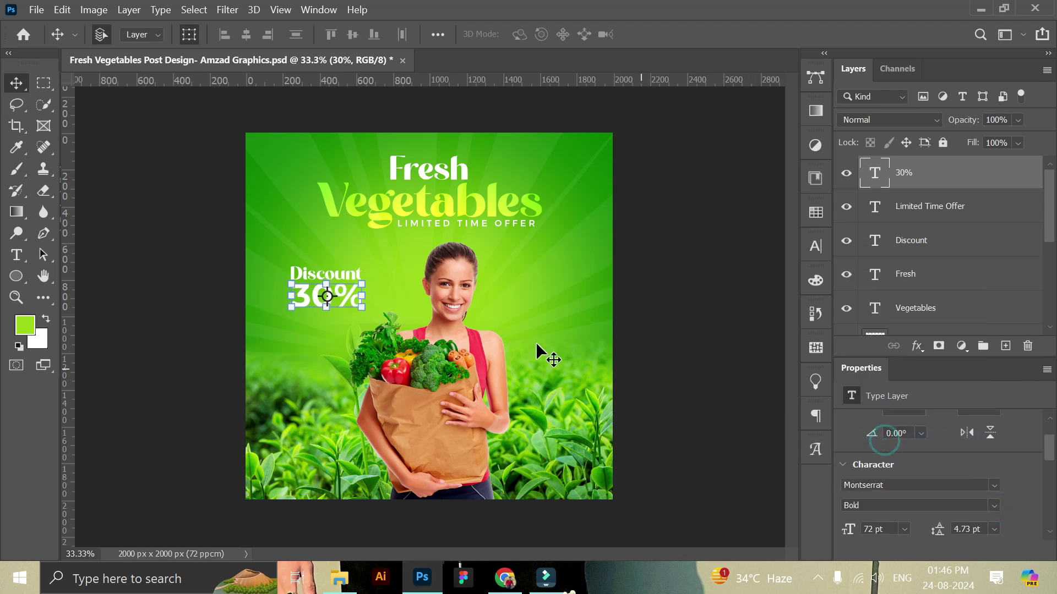
click(360, 308)
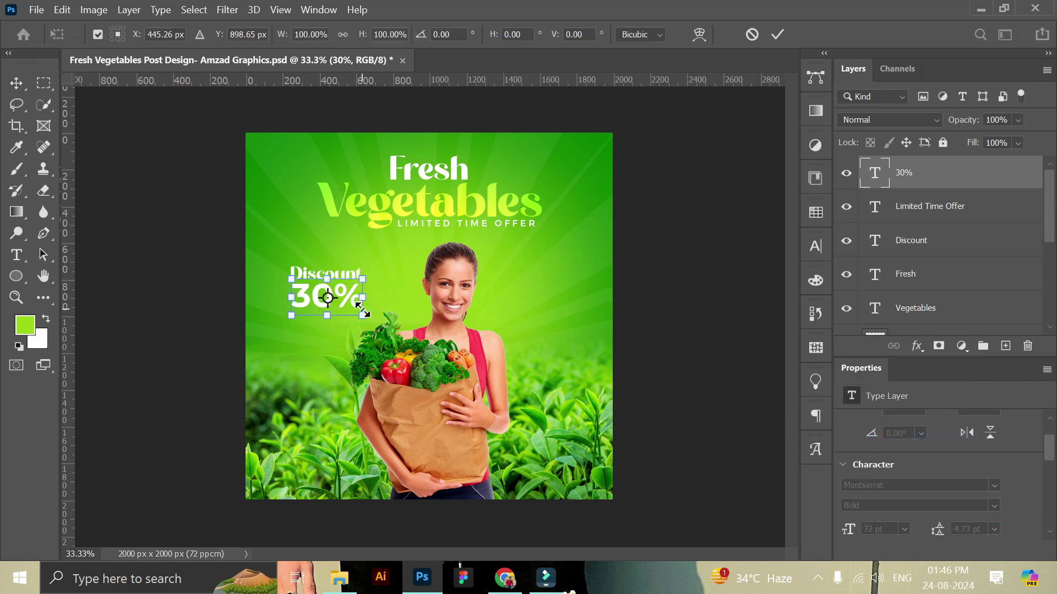
click(777, 34)
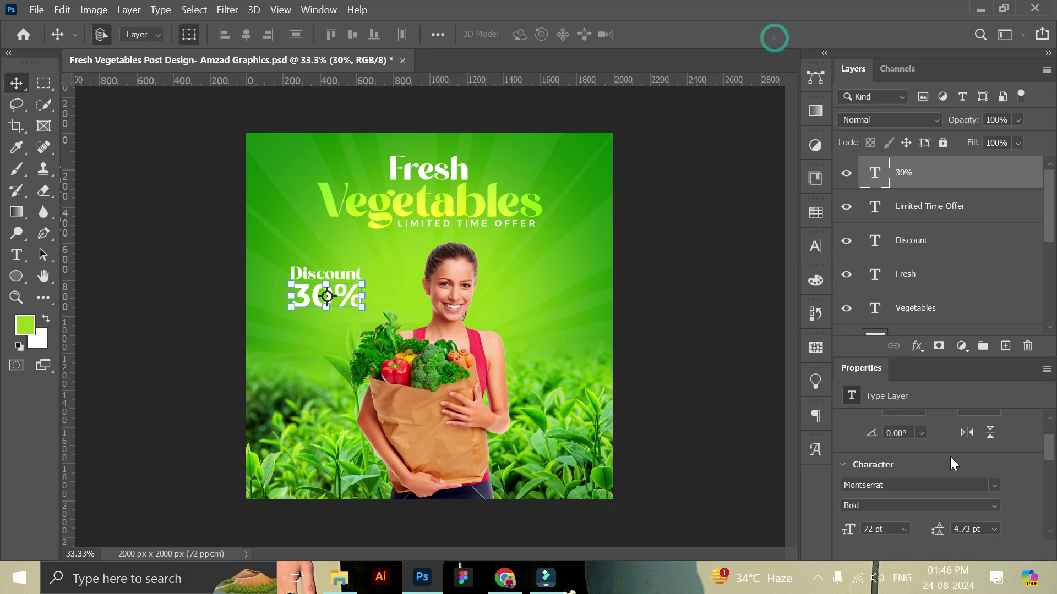
click(994, 501)
click(880, 464)
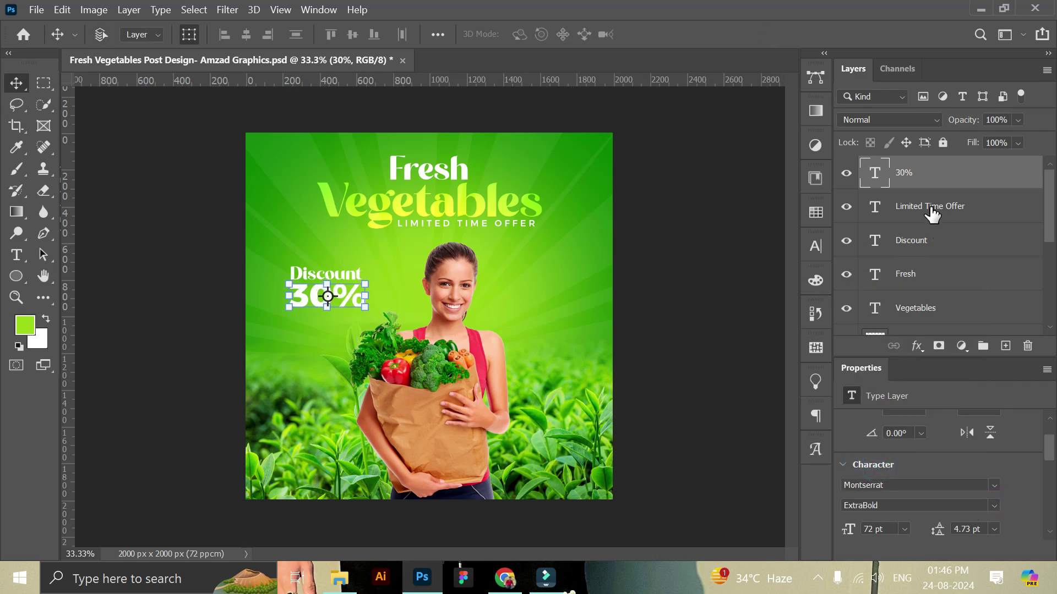
- Put Discount above 30% in the layer stack and enlarge both slightly
drag(918, 241, 919, 177)
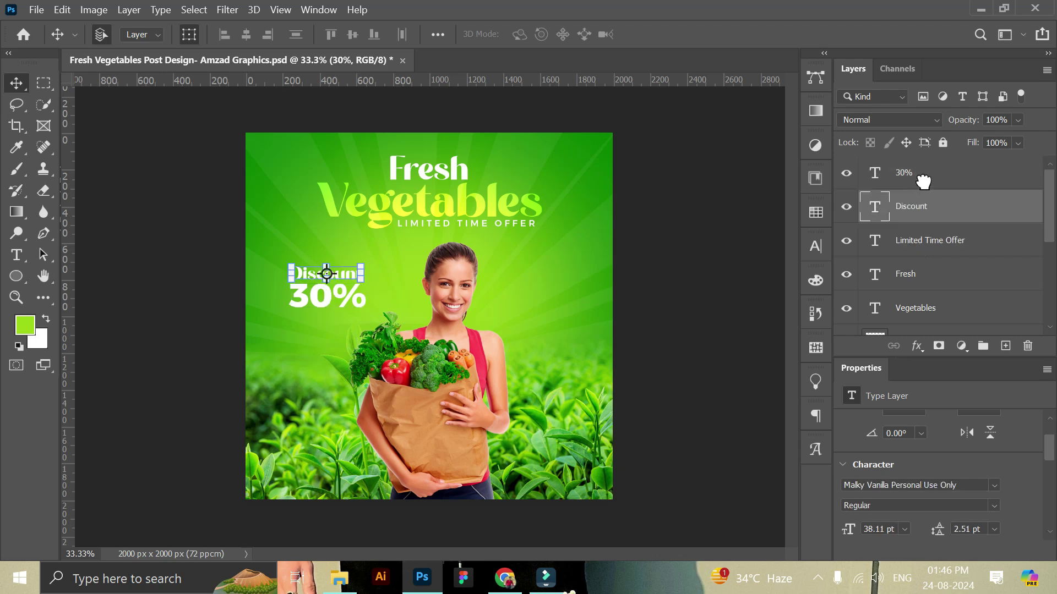
drag(365, 308, 371, 304)
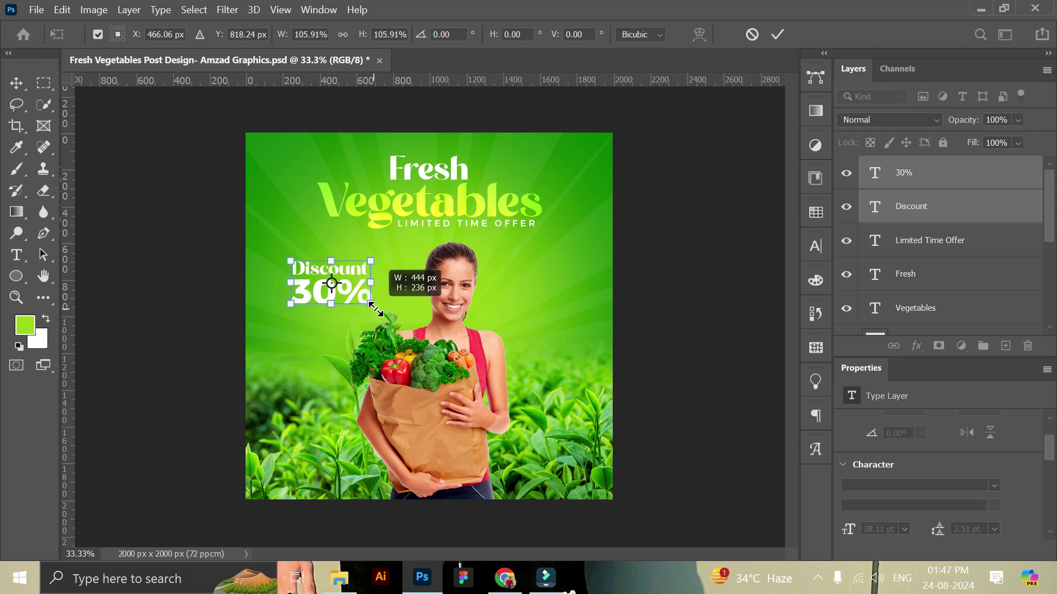
click(777, 34)
click(723, 223)
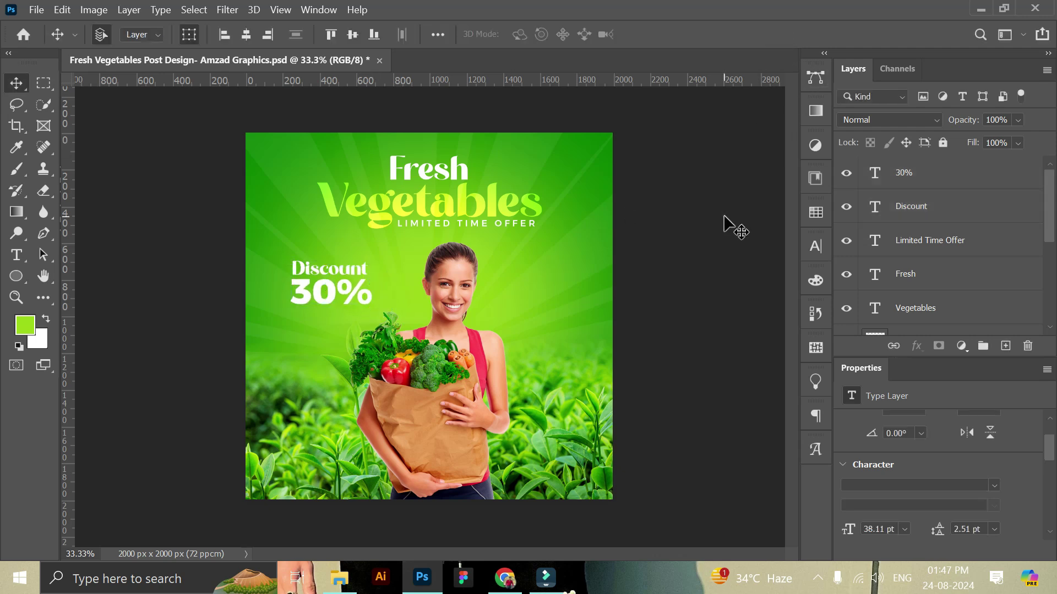
- Set the 30% text's blend mode to Overlay for a yellow-green glow
click(358, 292)
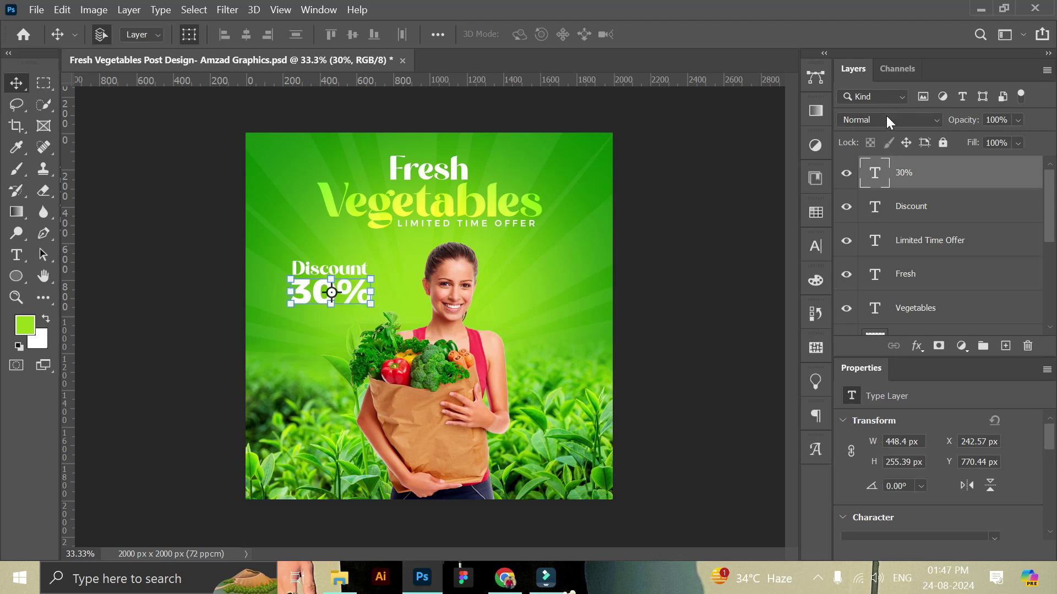
click(888, 120)
click(868, 323)
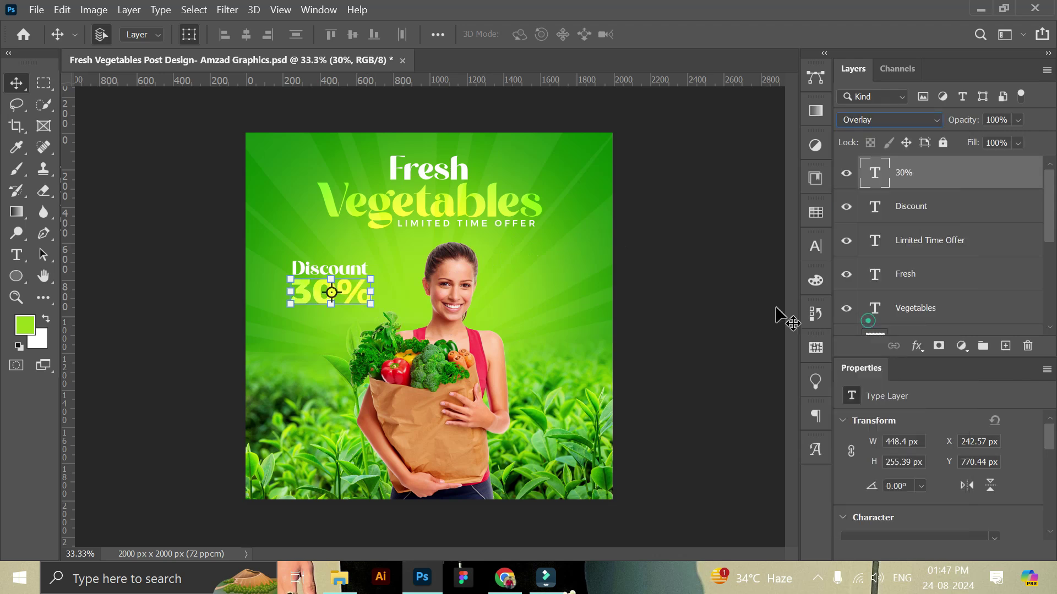
click(715, 297)
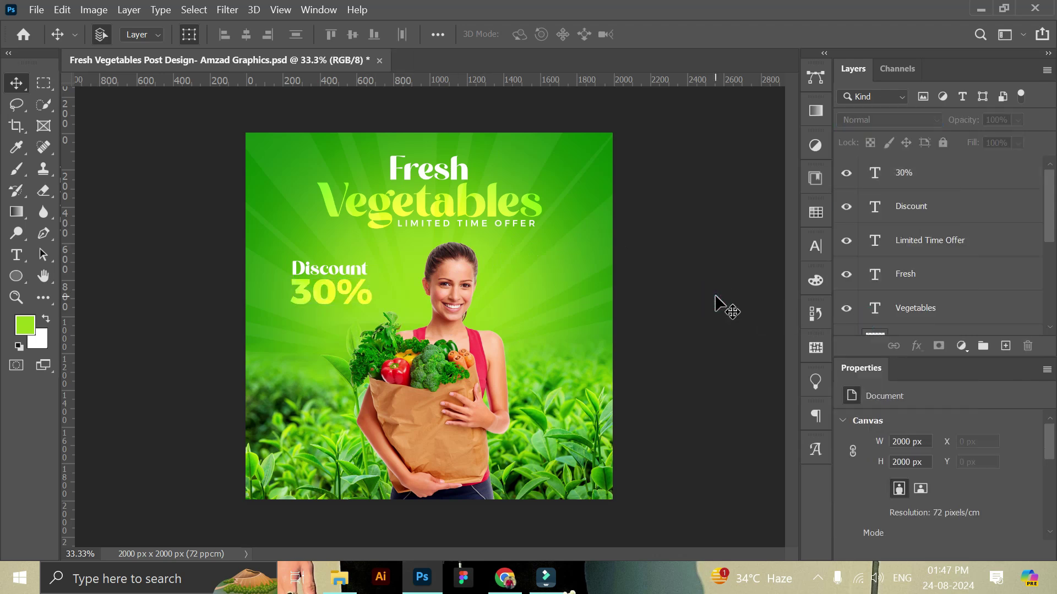
- Move the Discount and 30% pair slightly lower into place together
click(351, 293)
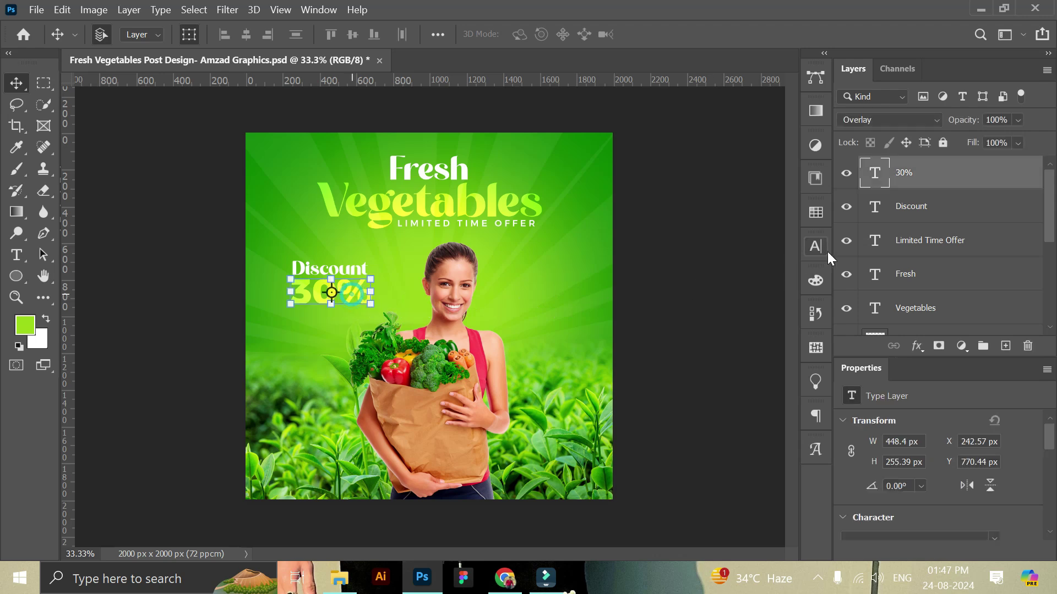
shift+click(901, 219)
drag(352, 291, 353, 298)
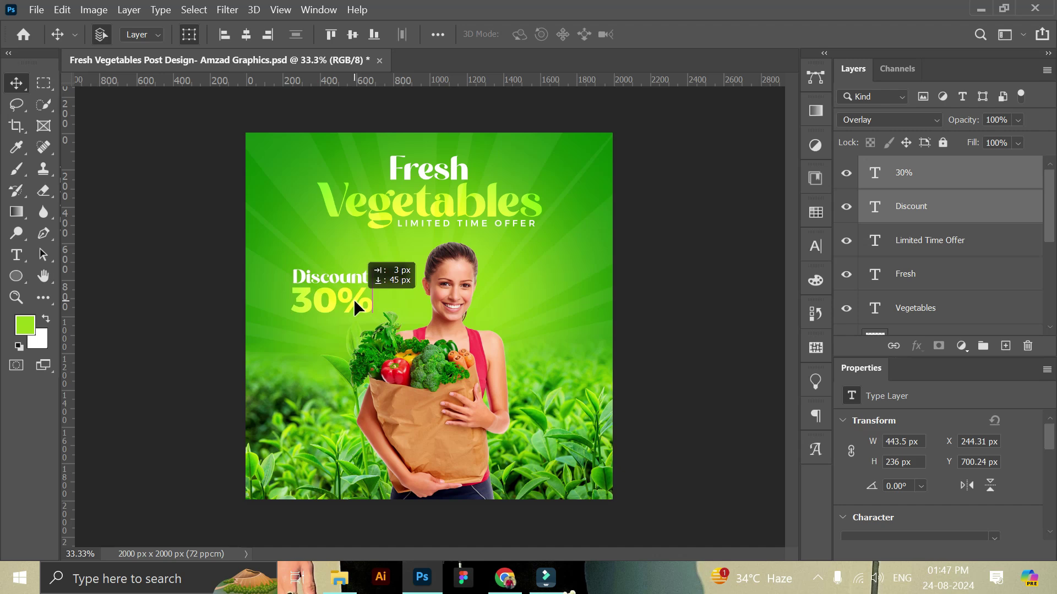
drag(353, 299, 353, 295)
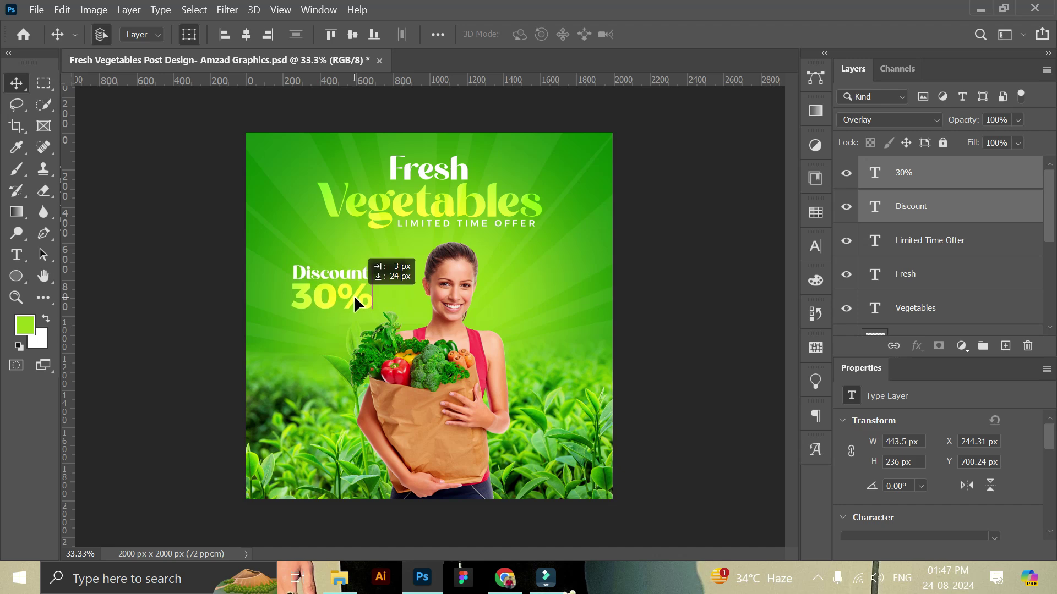
click(678, 302)
click(362, 276)
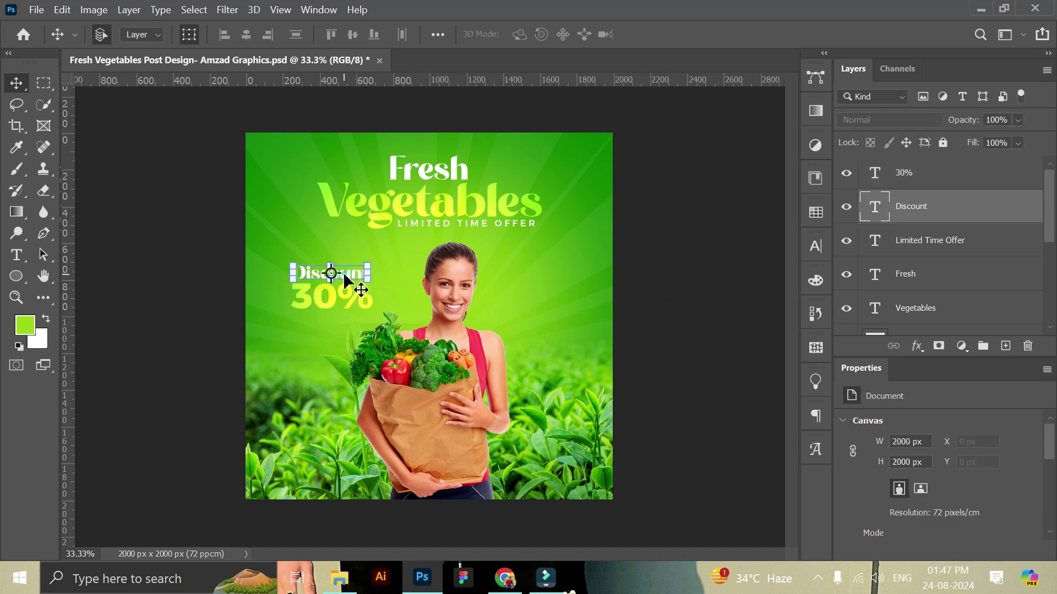
- Duplicate Discount, move the copy right of the woman, and retype it as 'Deal'
drag(926, 216, 1006, 346)
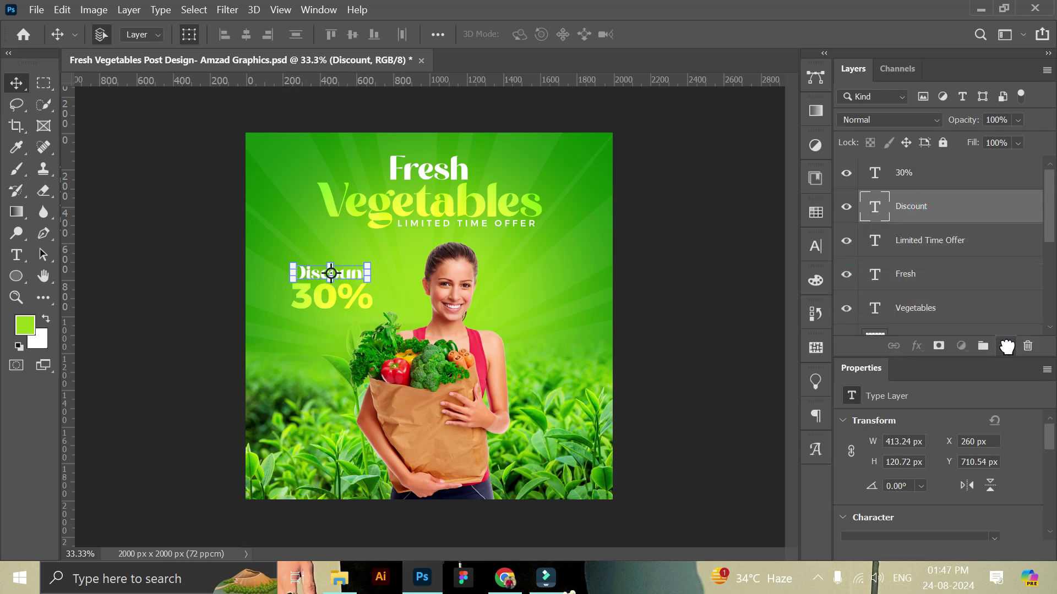
drag(348, 273, 557, 296)
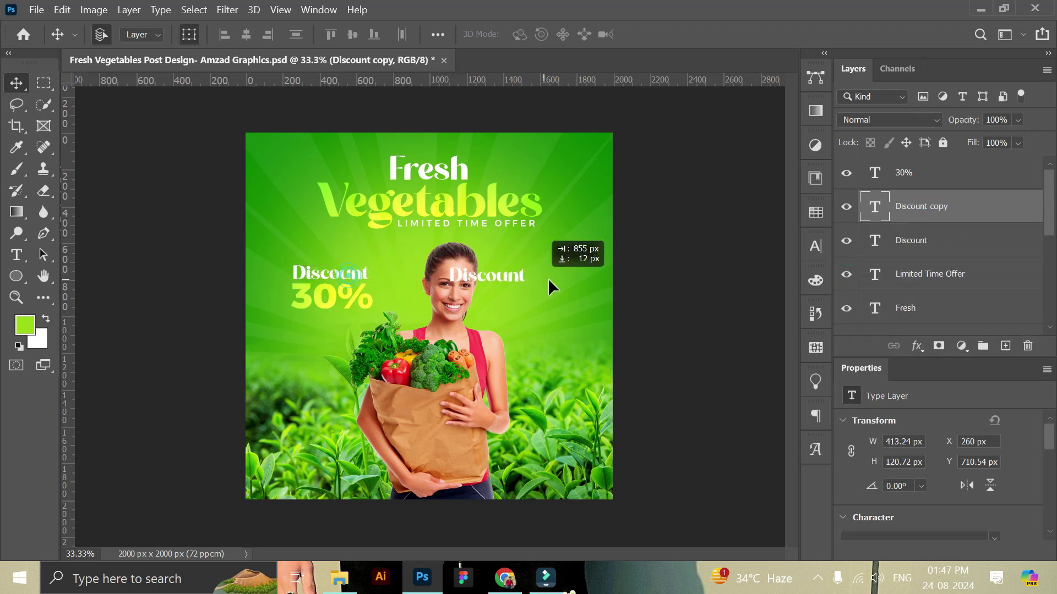
drag(911, 211, 908, 162)
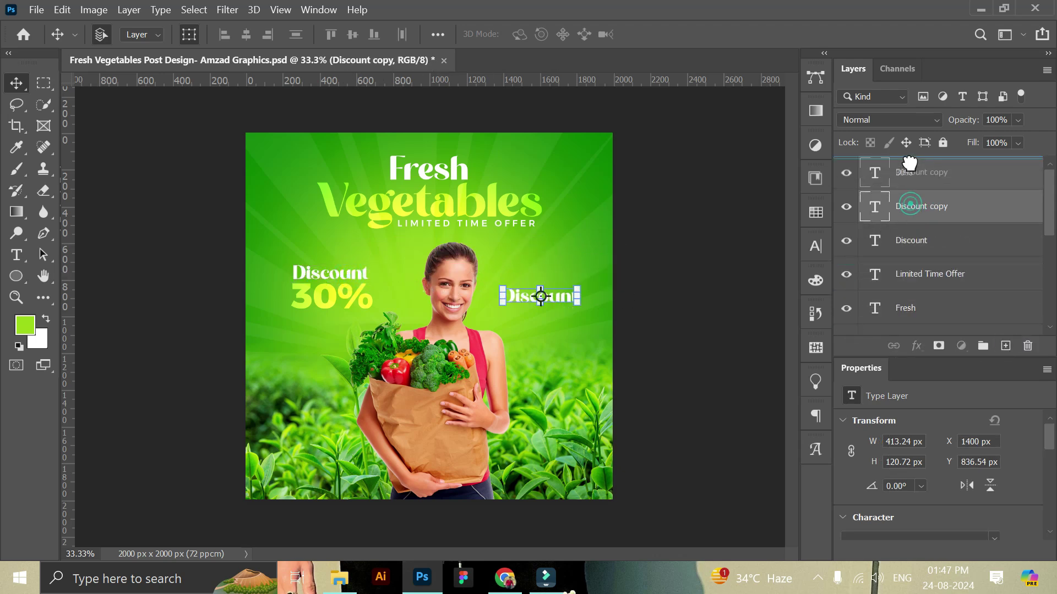
double_click(563, 297)
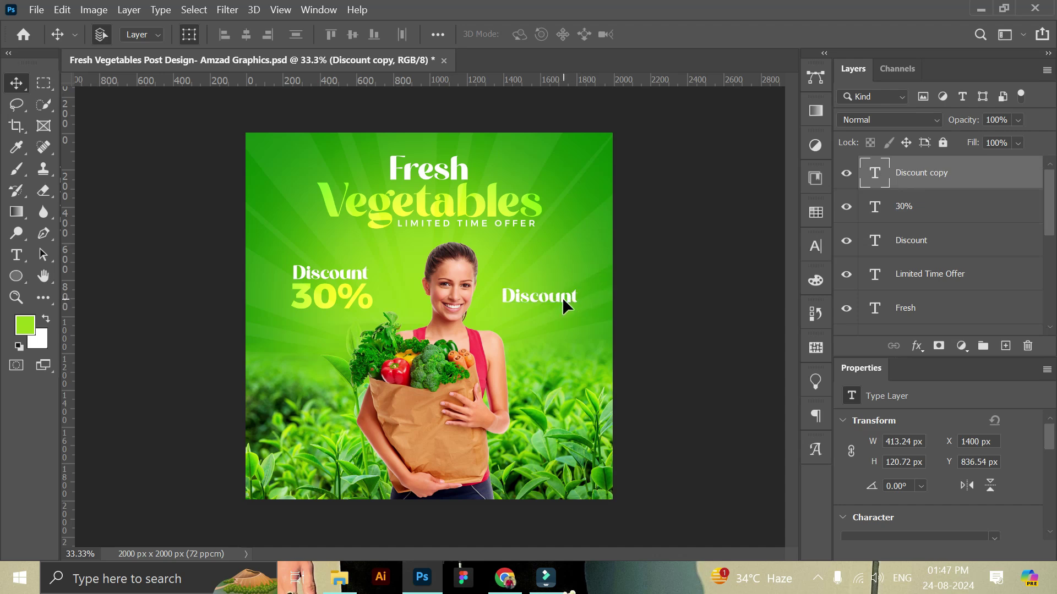
text(Deal)
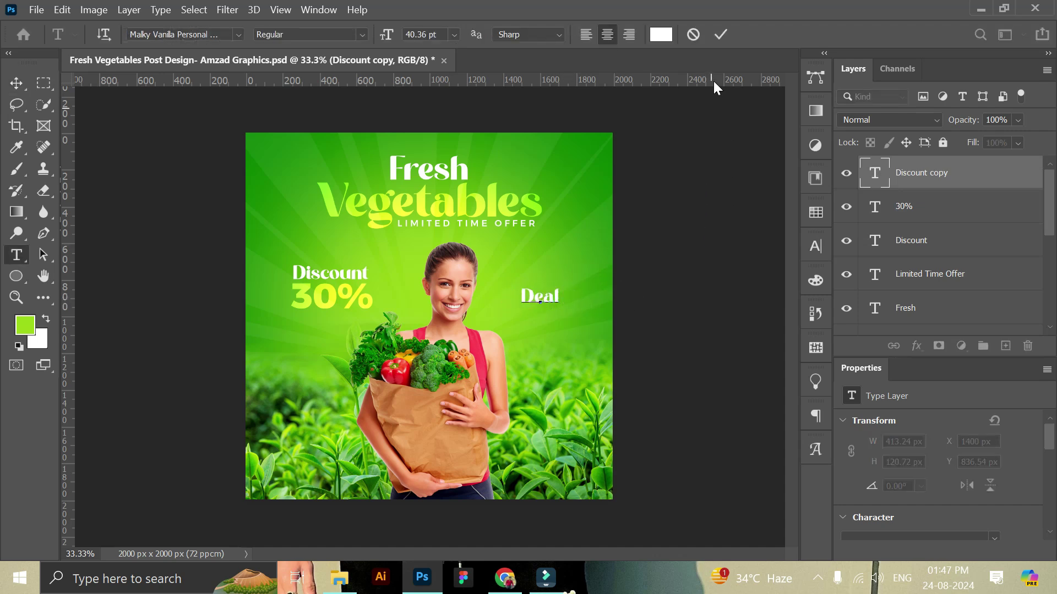
click(721, 34)
- Enlarge the Deal text to about 185%
key(v)
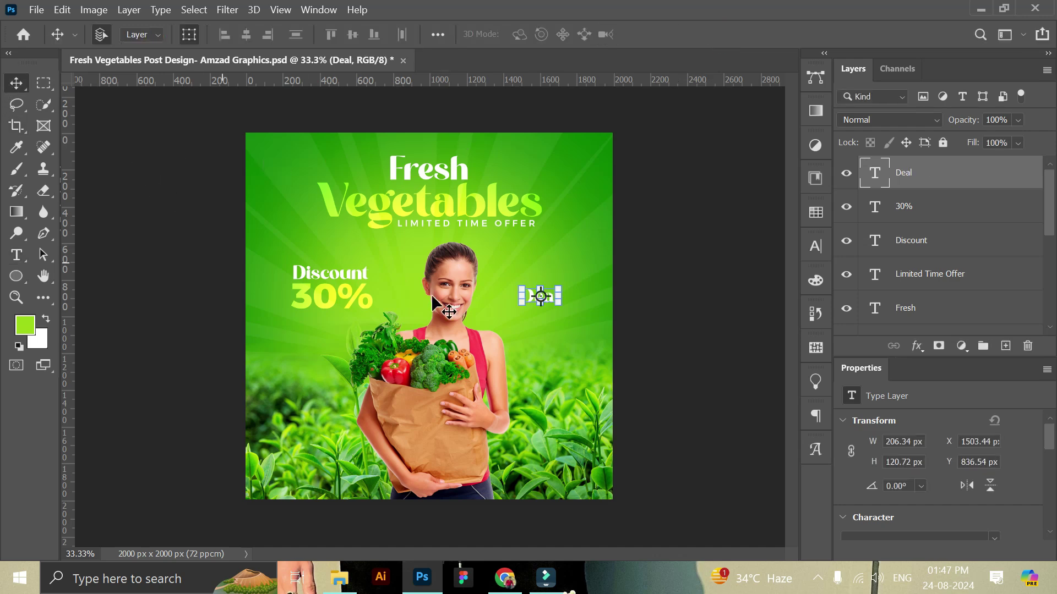
mouse_move(556, 302)
mouse_down()
mouse_move(593, 331)
mouse_move(566, 317)
mouse_up()
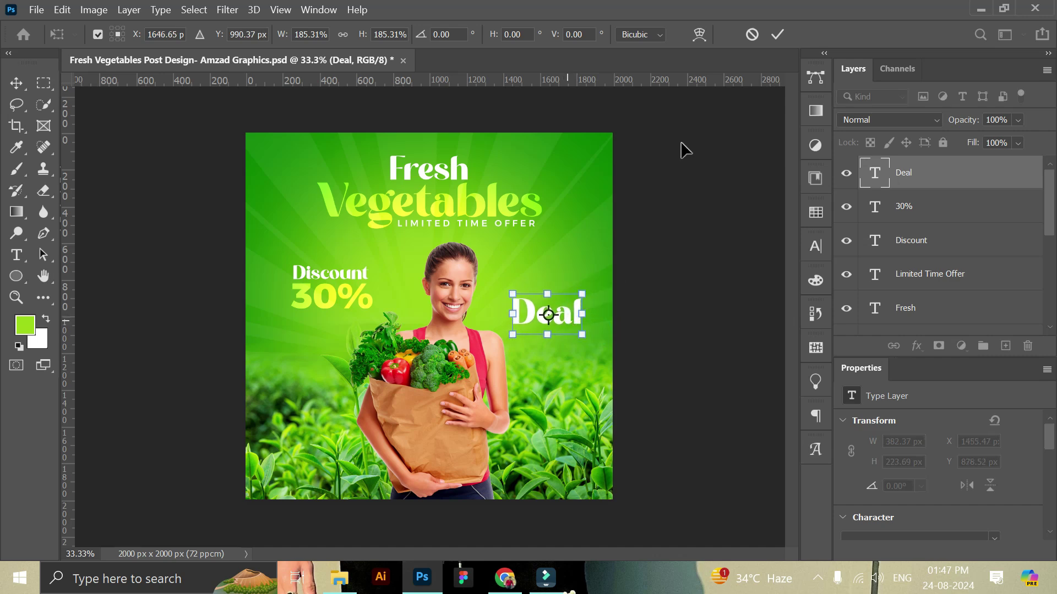
key(Return)
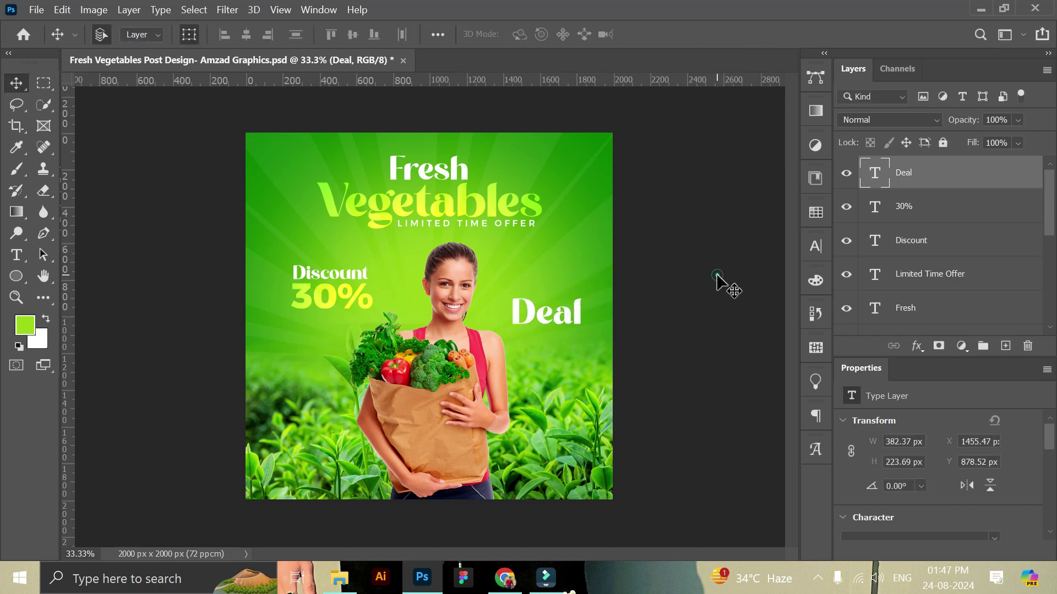
click(717, 276)
click(350, 274)
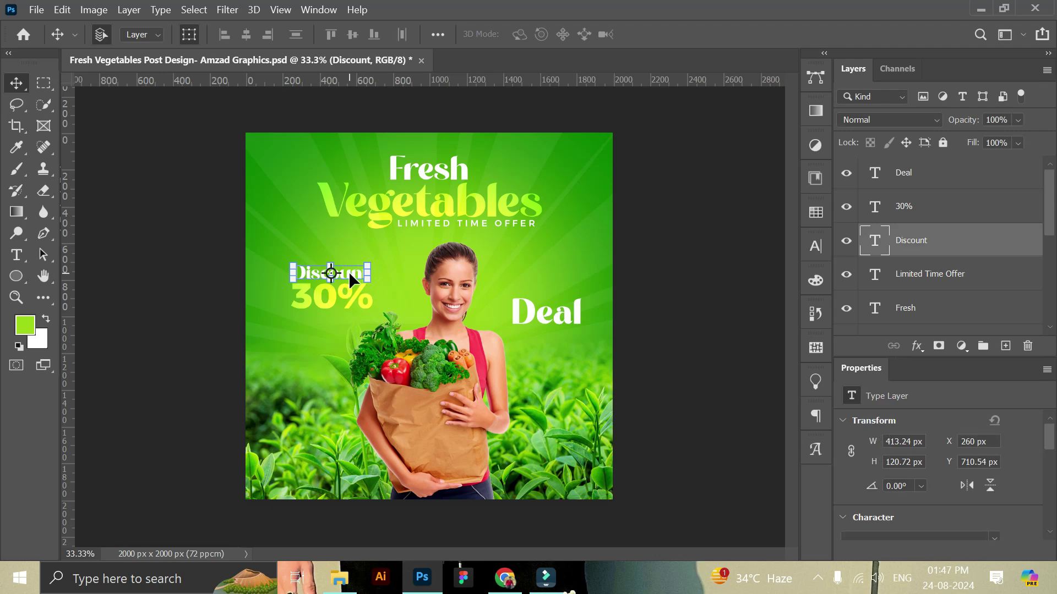
- Duplicate Discount, place it above Deal, and retype it as 'Best'
drag(944, 245, 1005, 345)
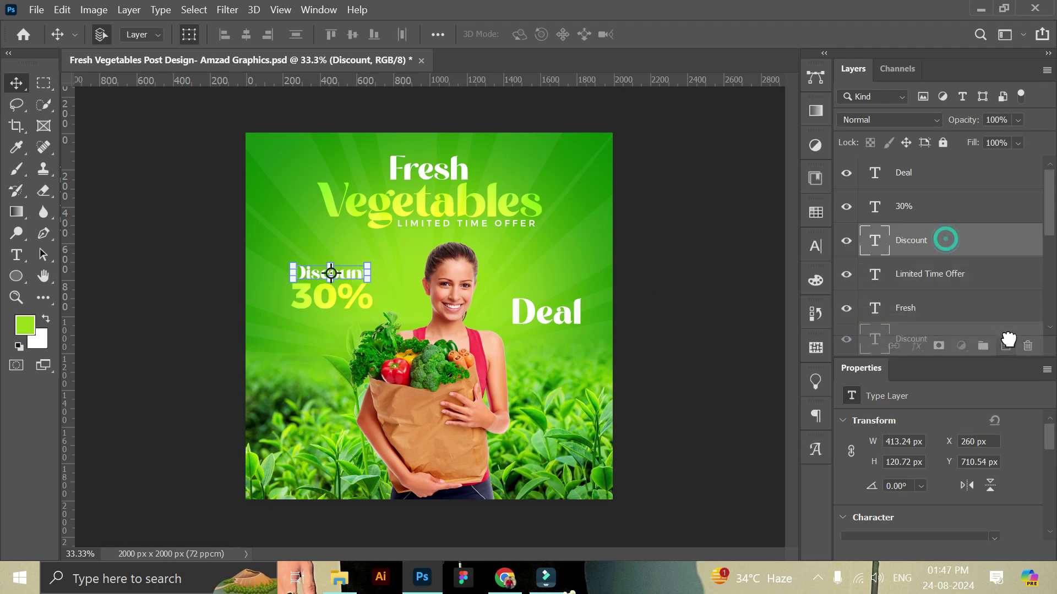
drag(352, 276, 578, 289)
key(t)
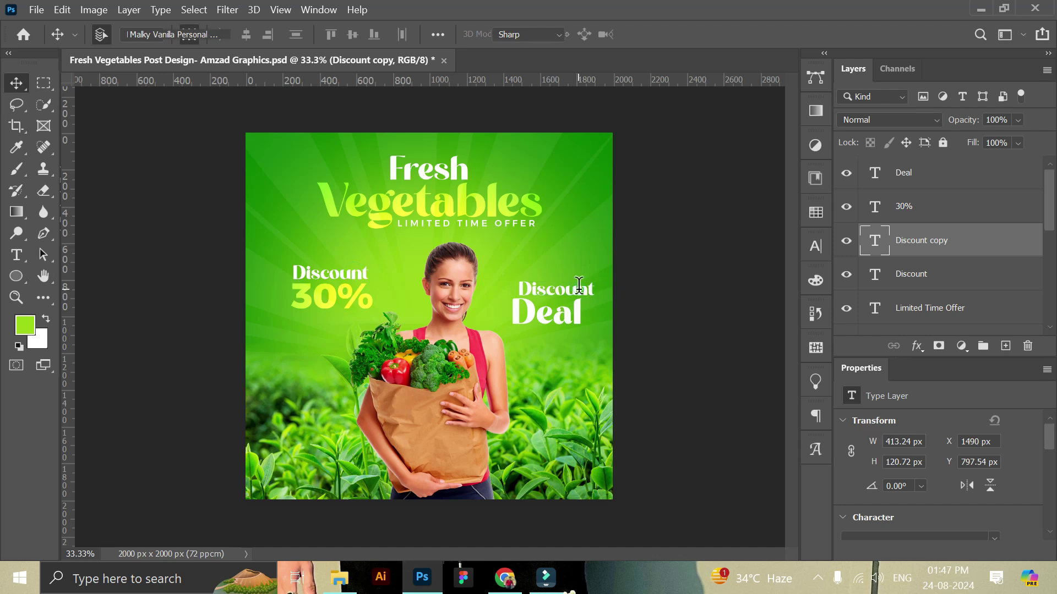
double_click(578, 286)
text(Best)
click(720, 34)
key(v)
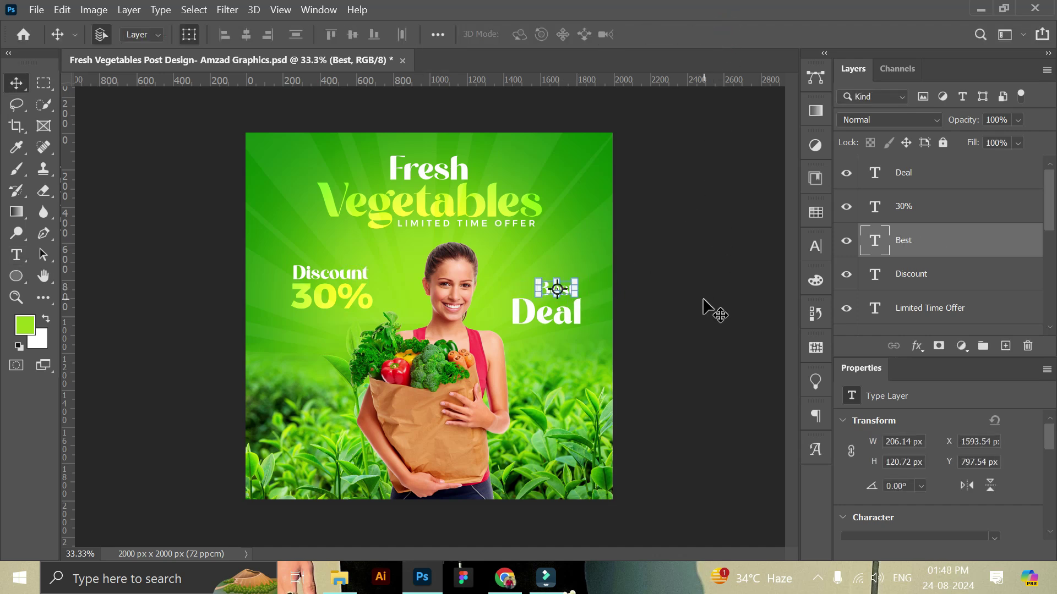
- Give Deal an Overlay blend mode and nudge Best slightly left and down
click(579, 320)
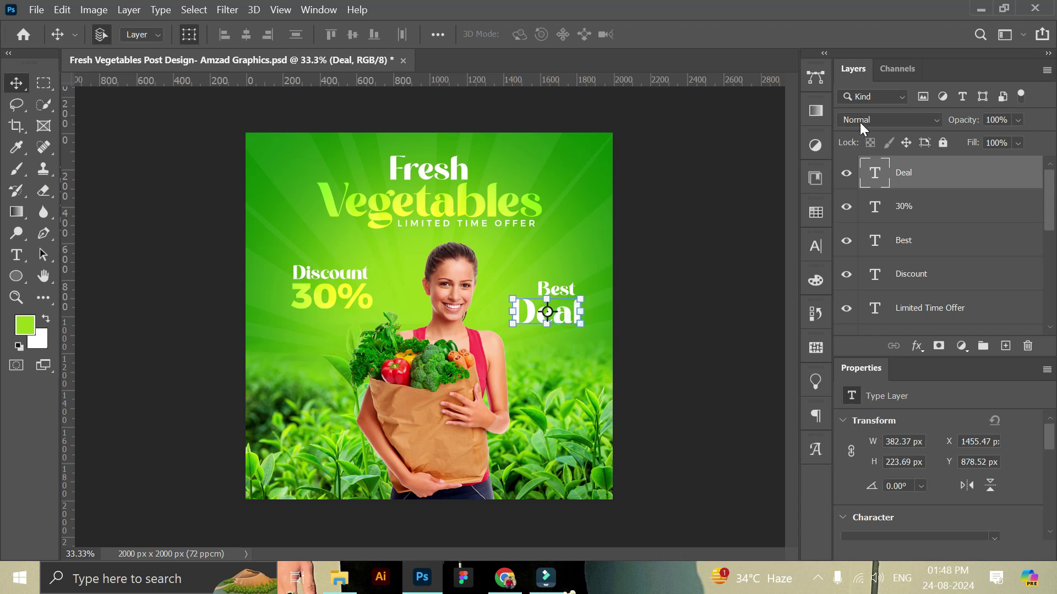
click(860, 121)
click(852, 321)
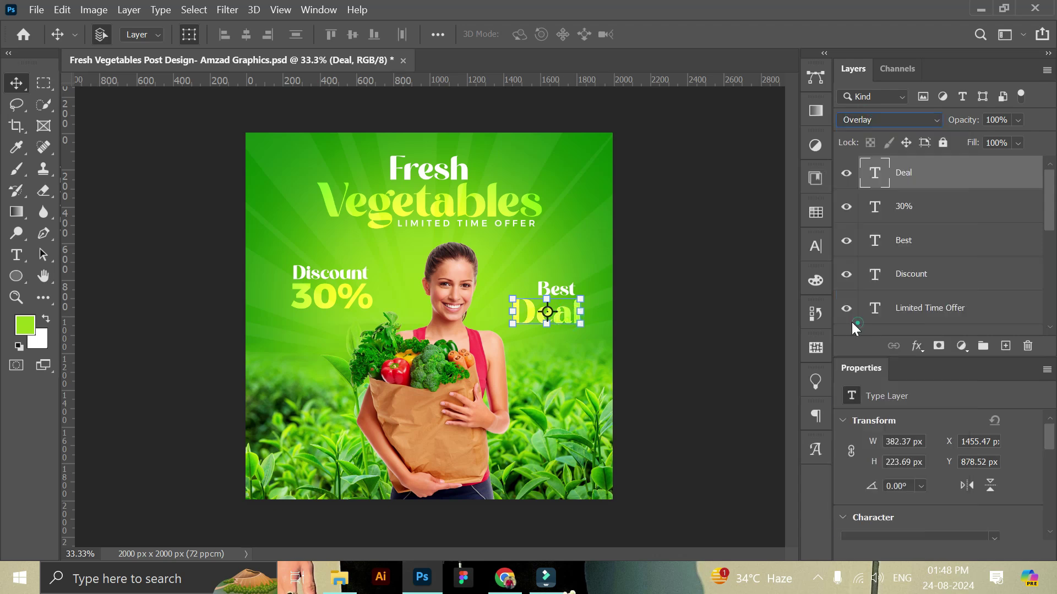
click(719, 308)
drag(564, 293, 562, 299)
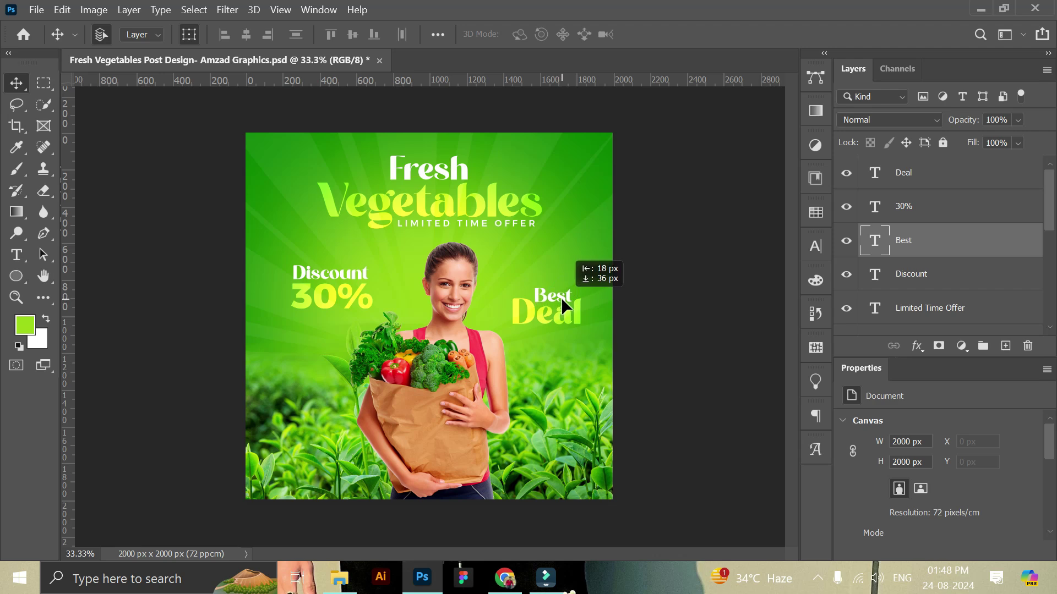
- Move Best just below Deal in the layer stack and enlarge both together slightly
click(925, 242)
ctrl+click(916, 278)
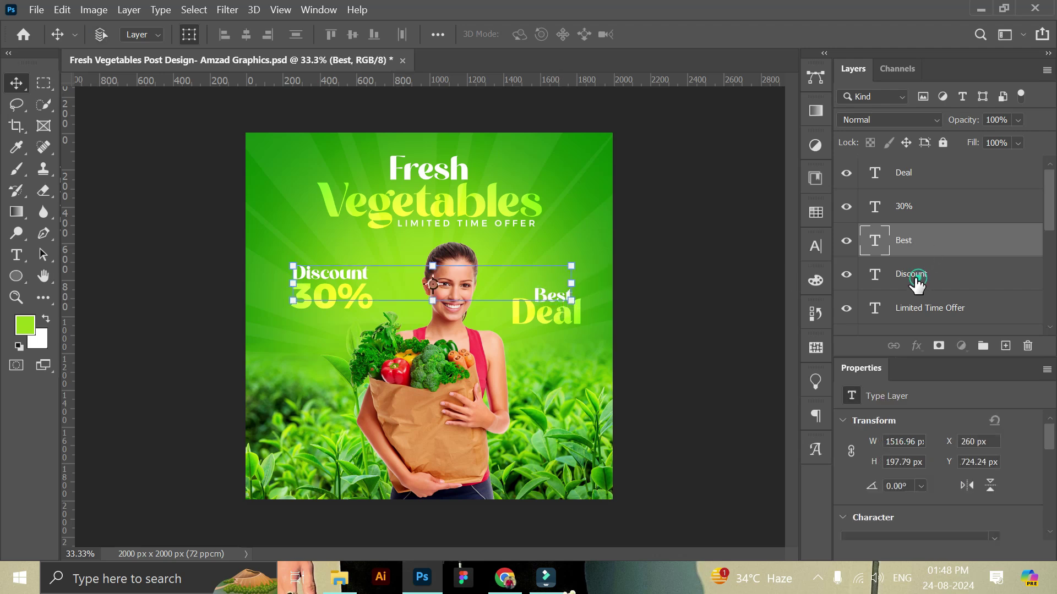
click(909, 243)
drag(909, 243, 906, 197)
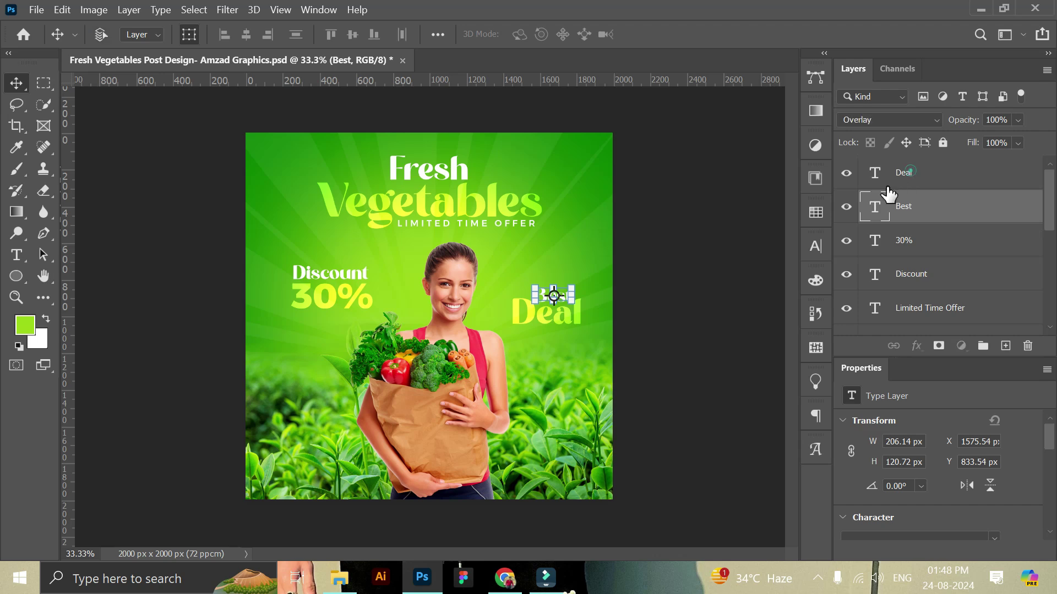
ctrl+click(911, 172)
key(ctrl+t)
mouse_move(581, 324)
mouse_down()
mouse_move(563, 314)
mouse_move(572, 319)
mouse_up()
click(776, 34)
- Drag Arow png 2 from the Vegetables Post design folder into the design
click(717, 229)
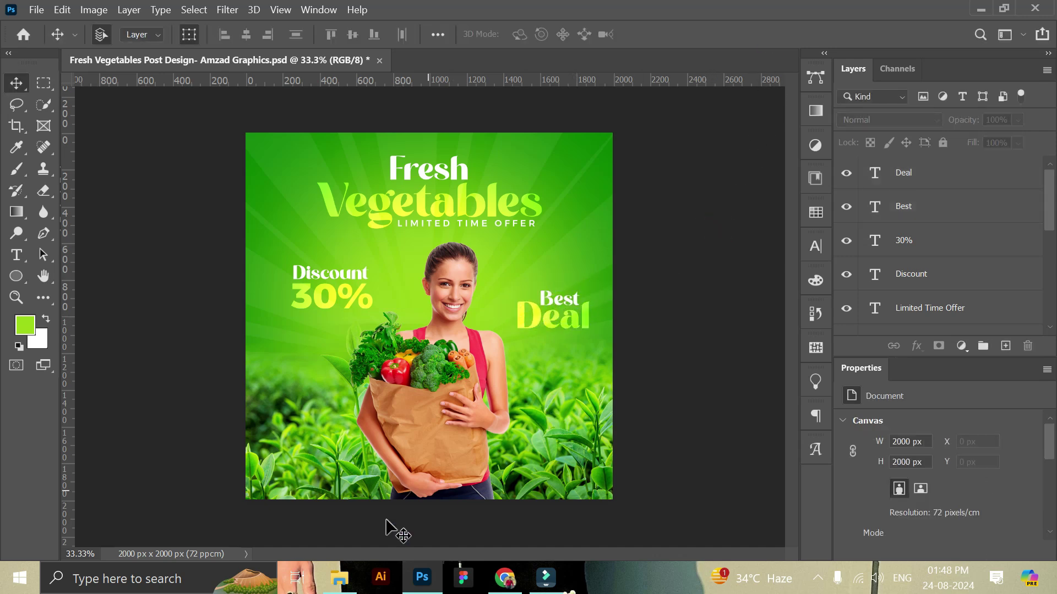
click(340, 578)
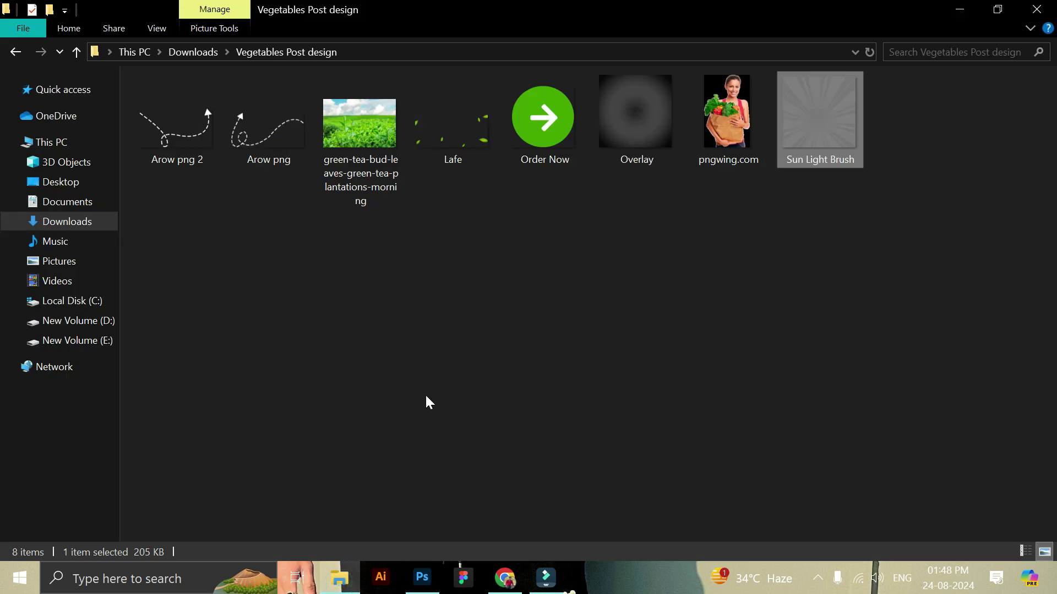
mouse_move(193, 146)
mouse_down()
mouse_move(435, 583)
mouse_move(349, 281)
mouse_move(439, 322)
mouse_up()
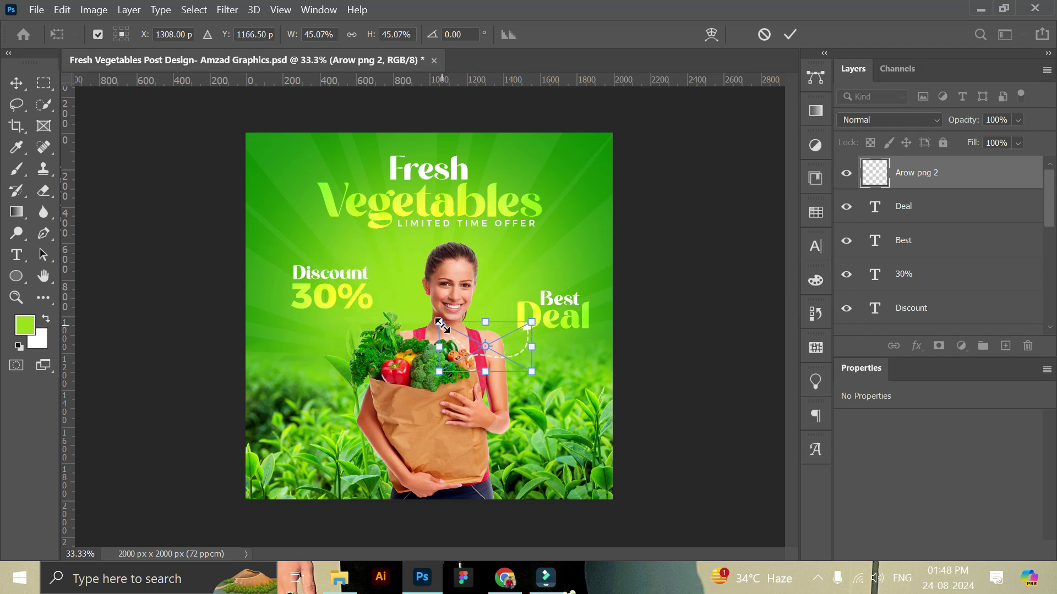
- Shrink the Arow png 2 arrow, place it under Deal, and layer it behind the woman
drag(505, 345, 547, 355)
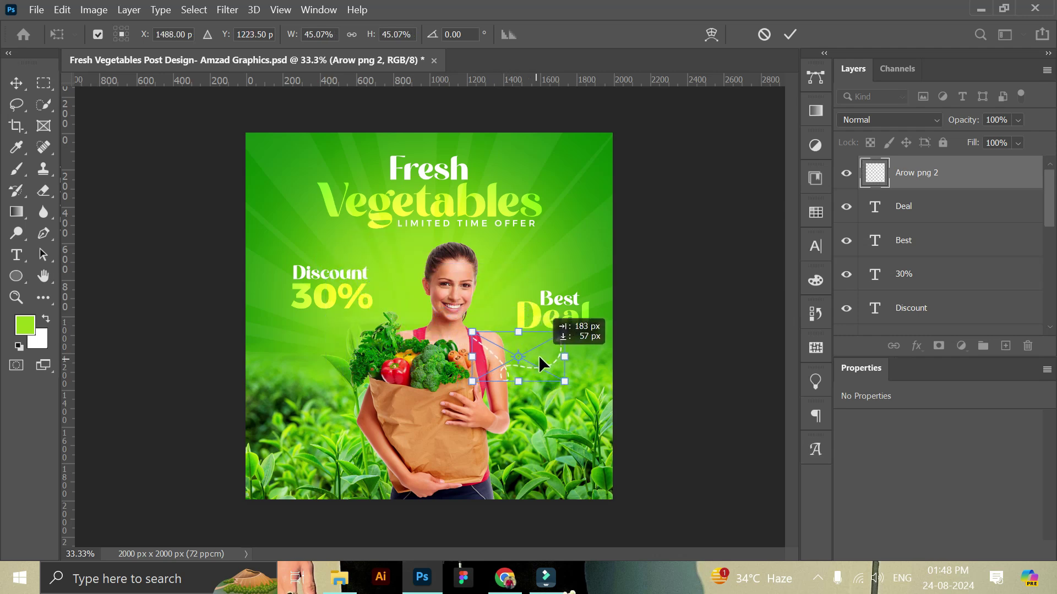
drag(546, 355, 554, 355)
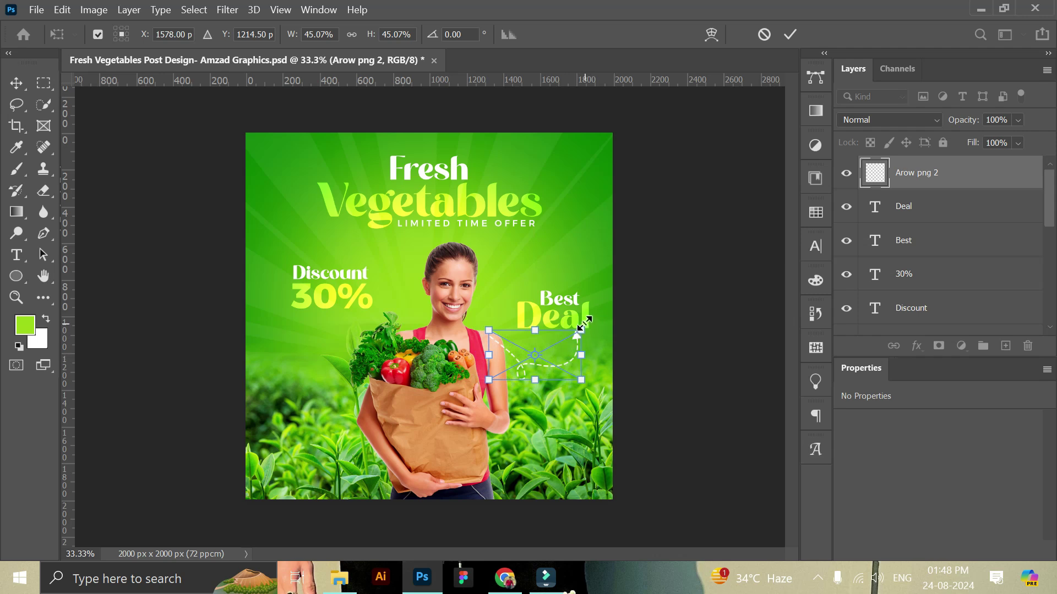
drag(580, 331, 574, 334)
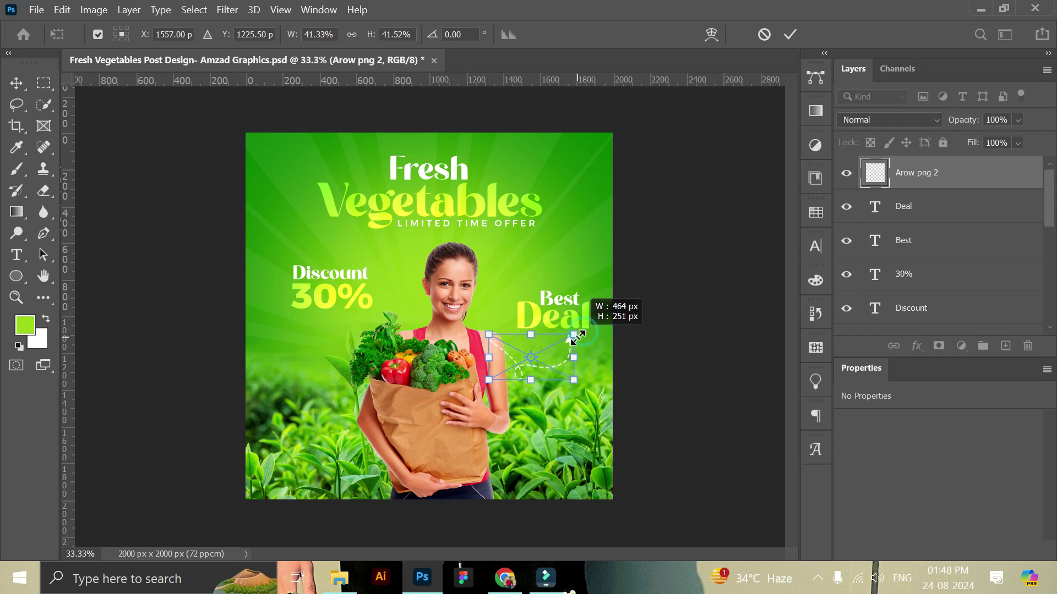
click(791, 35)
mouse_move(897, 175)
mouse_down()
mouse_move(932, 392)
mouse_move(900, 268)
mouse_up()
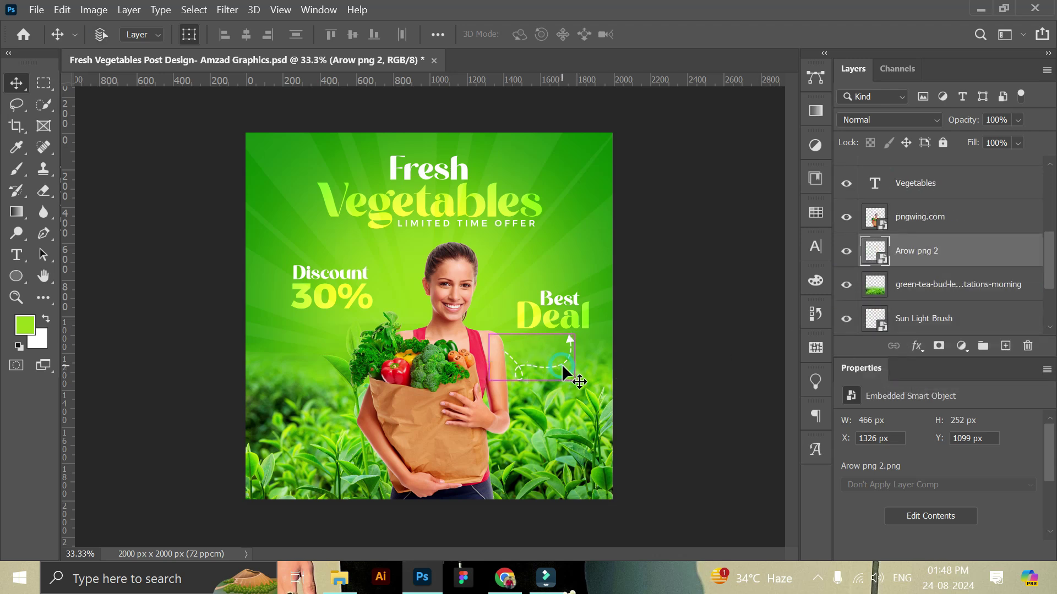
drag(558, 365, 559, 364)
click(672, 355)
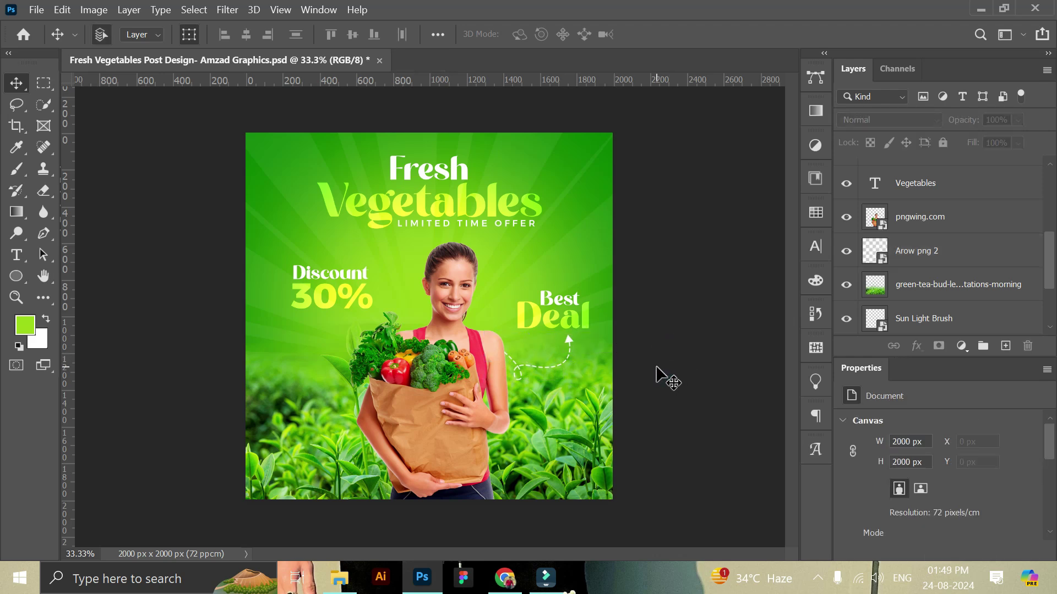
click(339, 578)
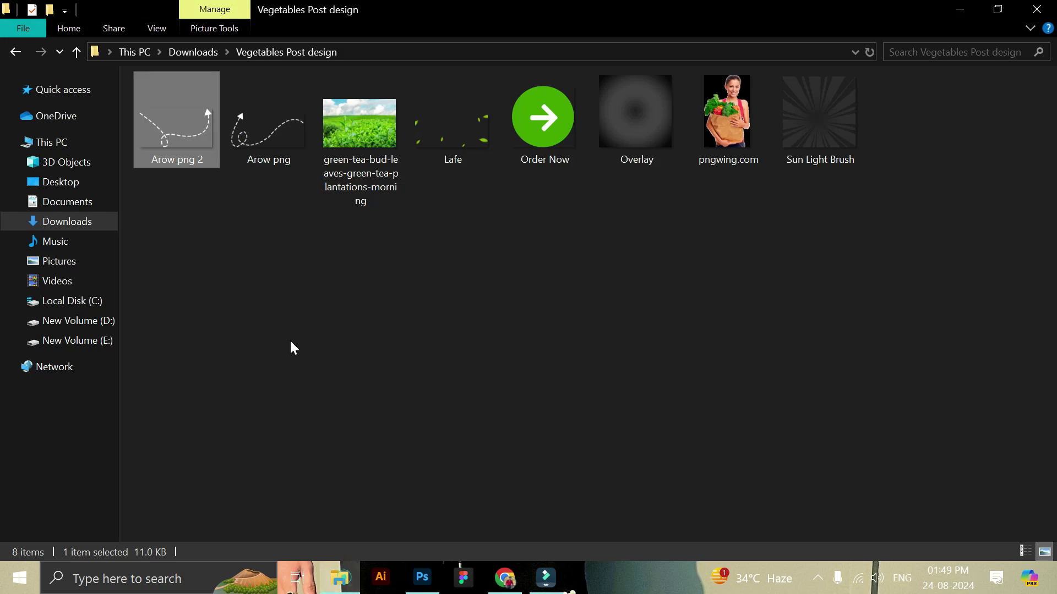
- Add Arow png scaled to 42.66% beneath 30%, layered just above Arow png 2
drag(240, 133, 336, 393)
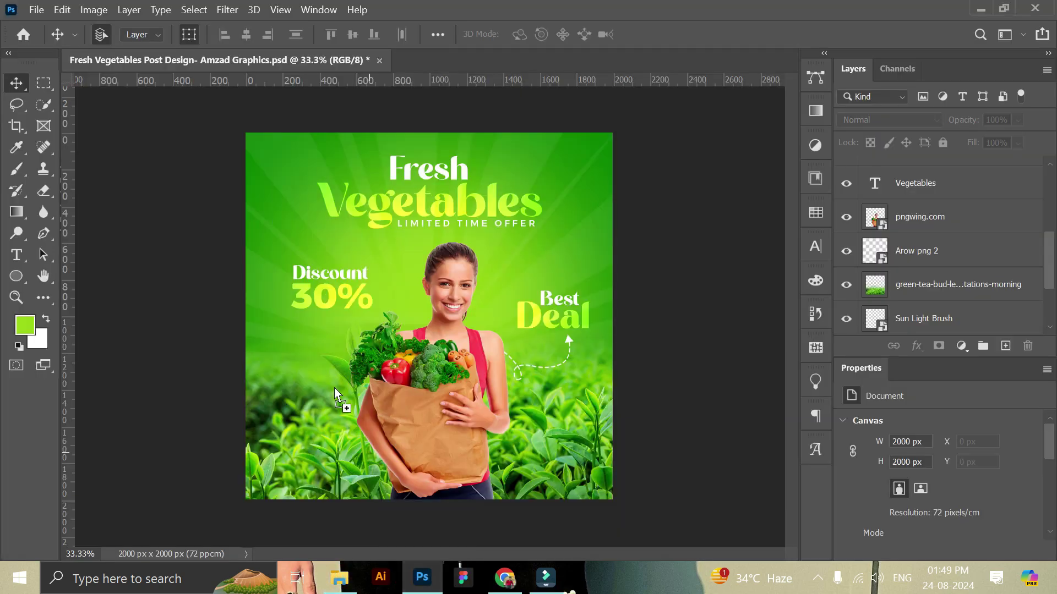
mouse_move(583, 250)
mouse_down()
mouse_move(415, 340)
mouse_move(375, 341)
mouse_move(383, 336)
mouse_up()
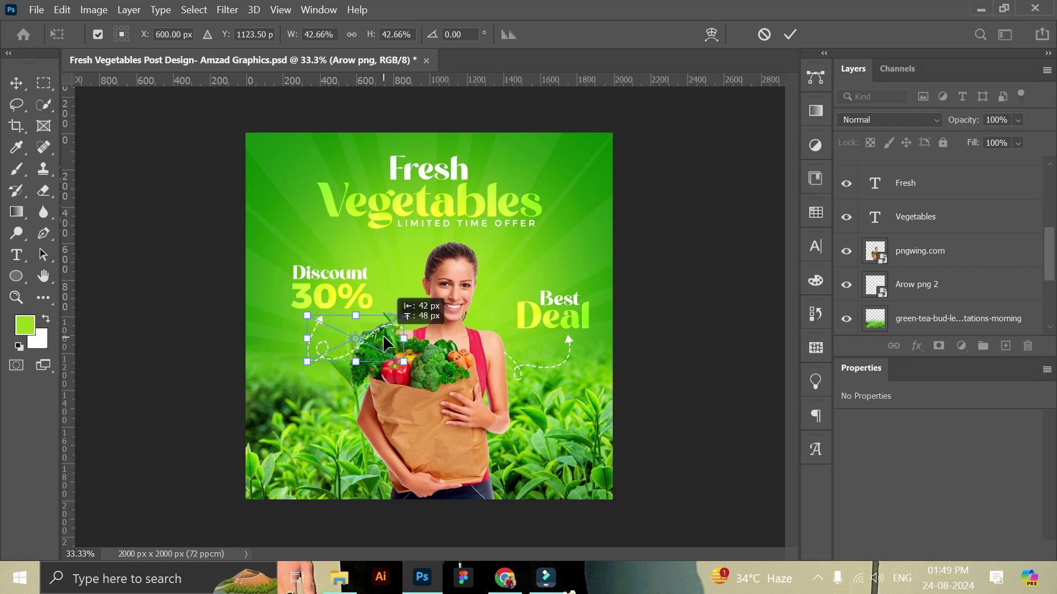
drag(382, 334, 382, 335)
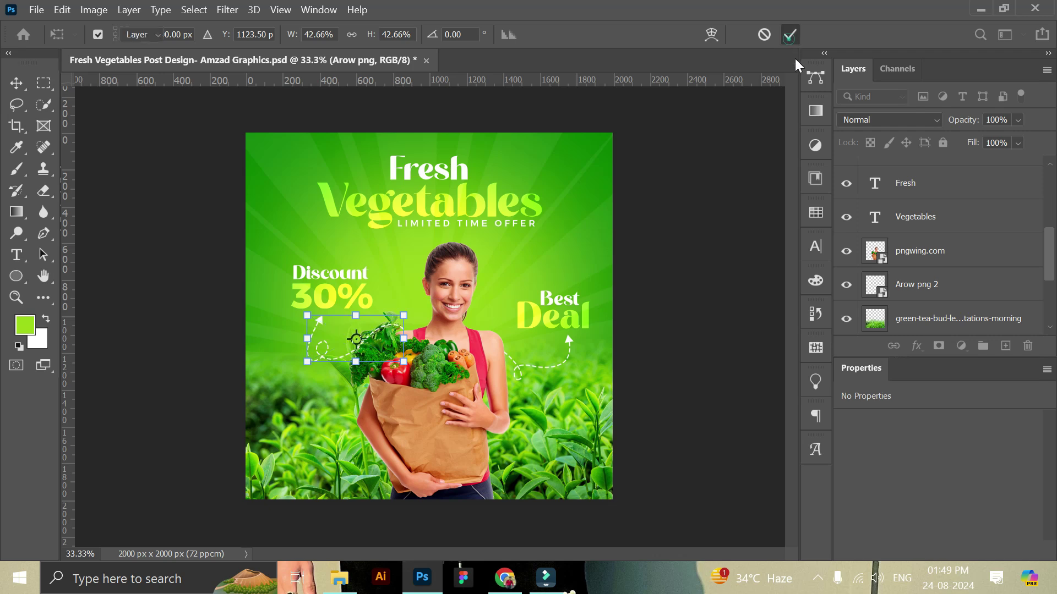
click(789, 35)
drag(1049, 250, 1049, 190)
drag(966, 182, 915, 267)
click(677, 242)
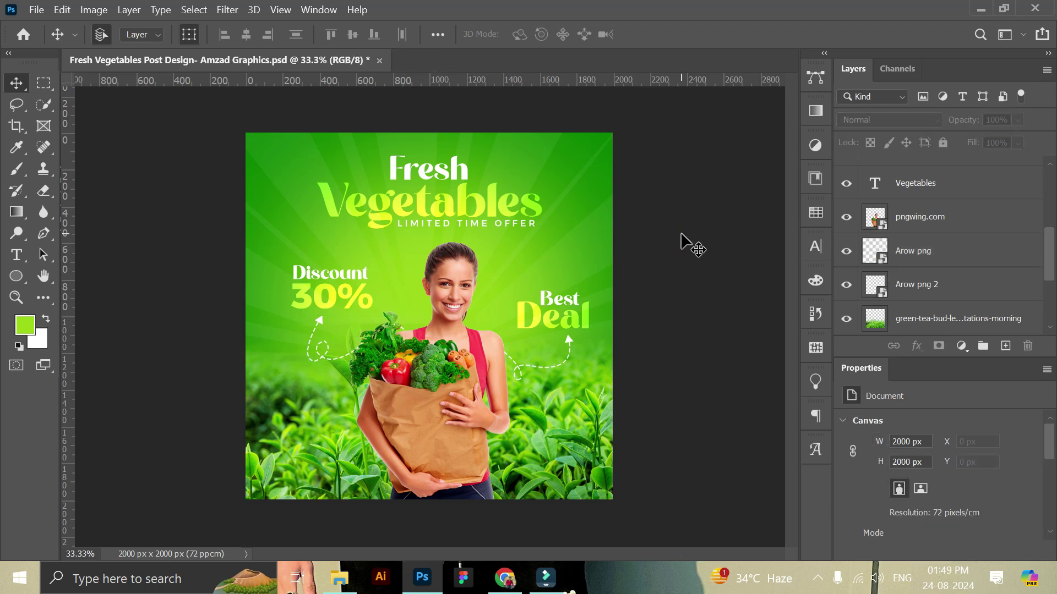
click(21, 303)
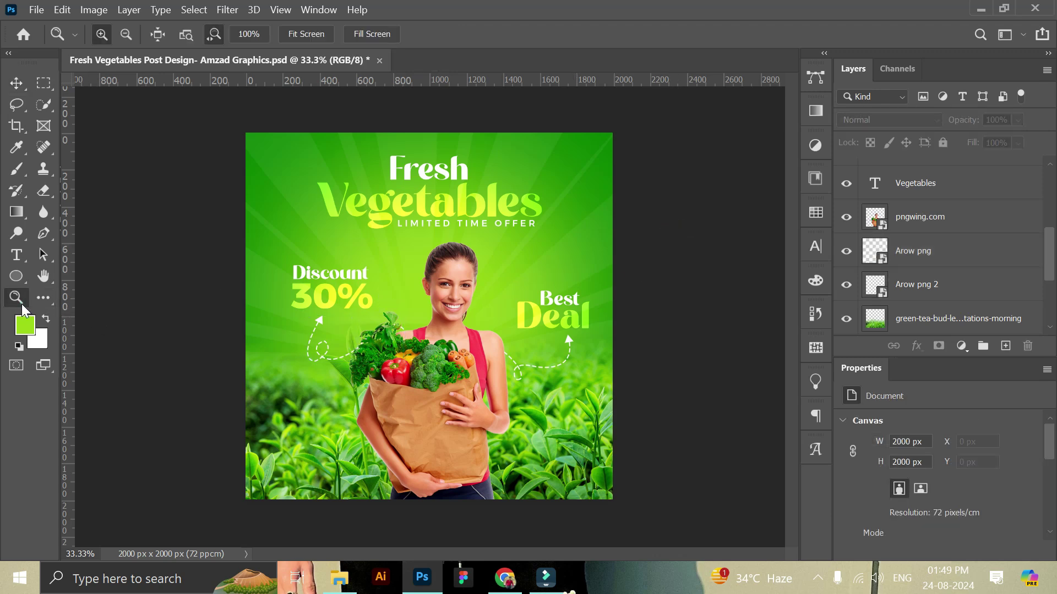
- Draw a green rounded rectangle at the poster's lower left
click(24, 273)
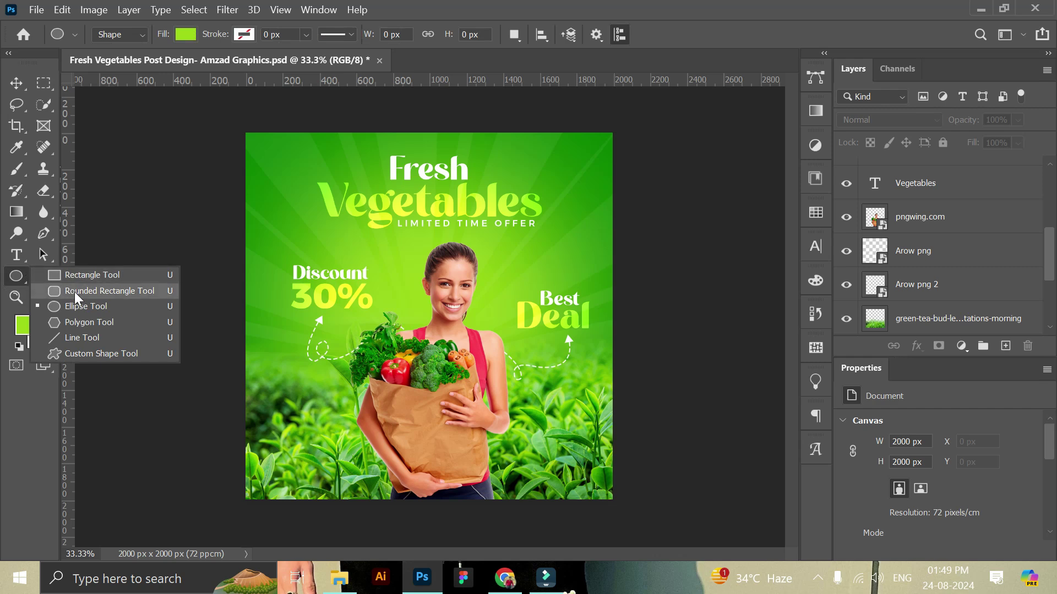
click(96, 291)
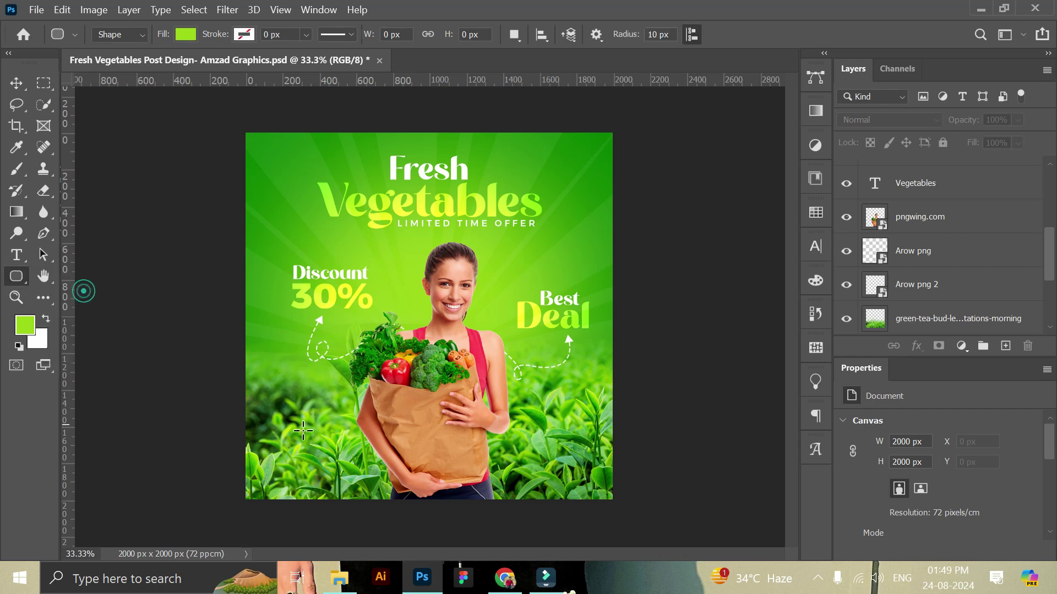
drag(278, 448, 362, 472)
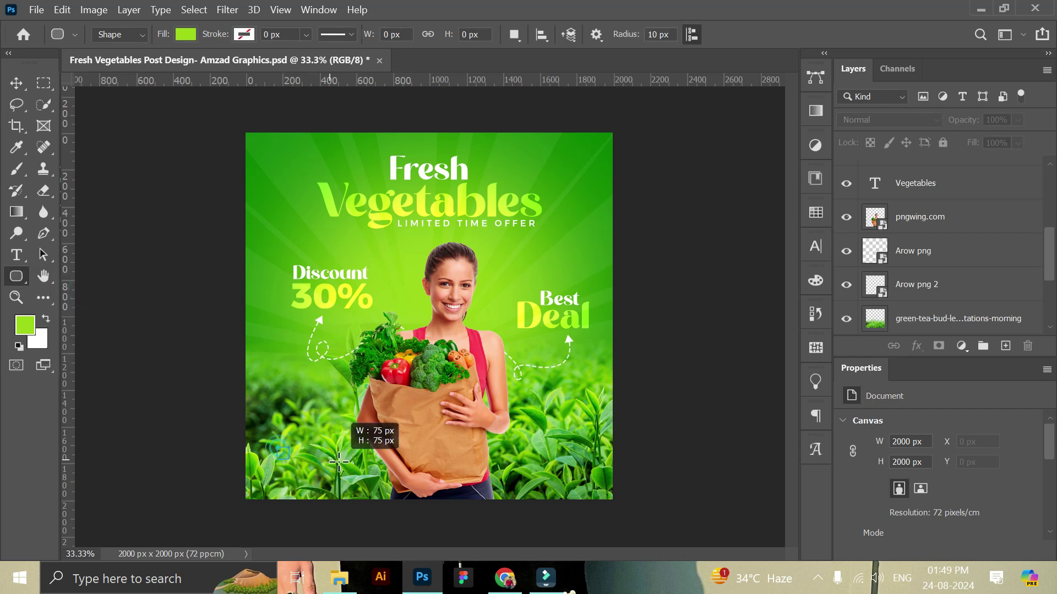
drag(361, 471, 363, 468)
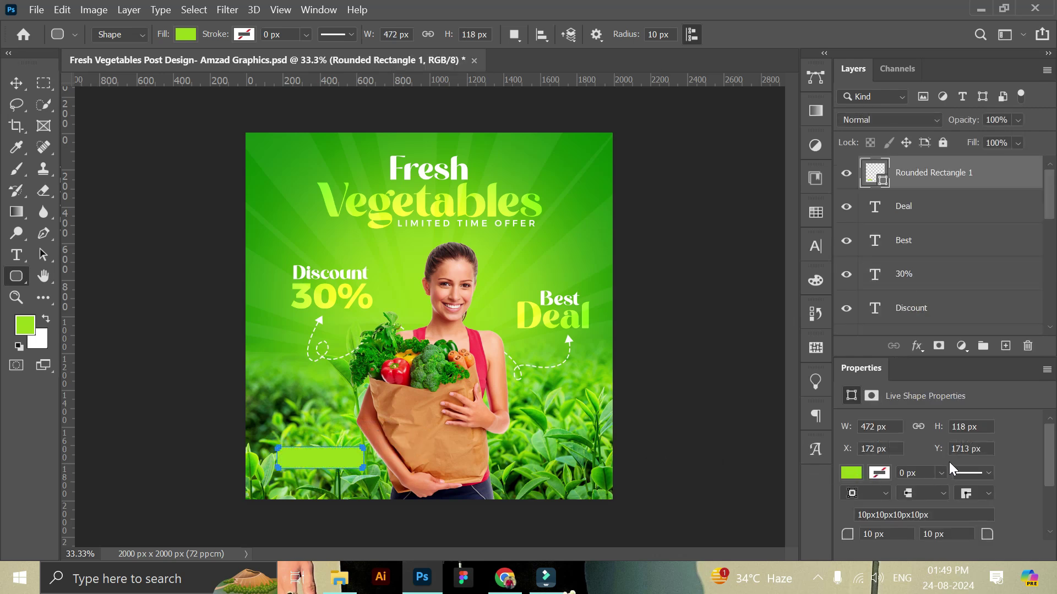
- Resize the rectangle to 553 × 146 px with 73 px corner radii
click(871, 427)
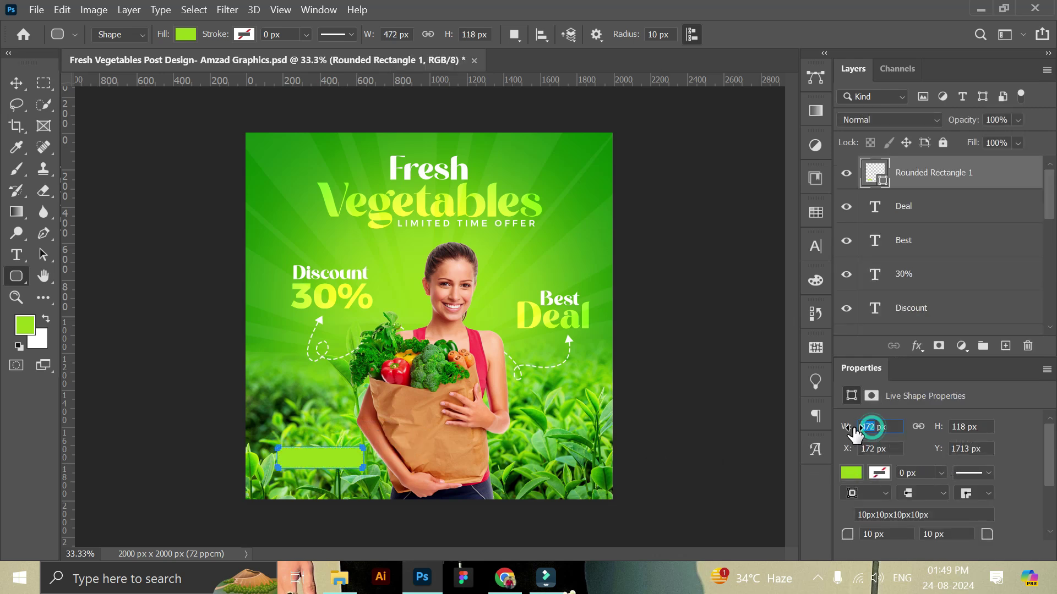
text(553)
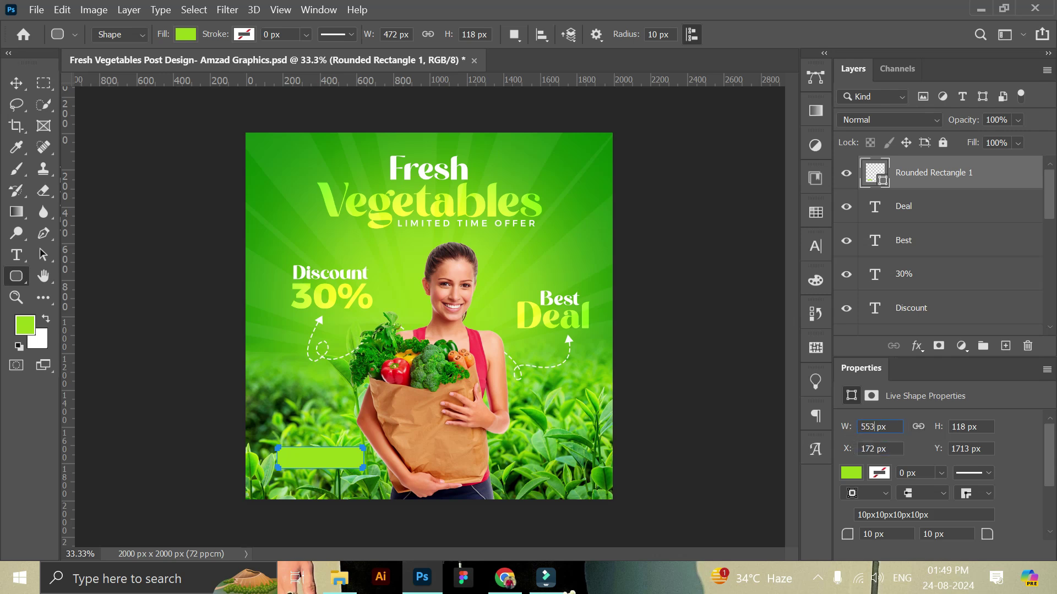
click(950, 427)
text(146)
key(Return)
scroll(935, 454, down, 1)
scroll(908, 503, down, 1)
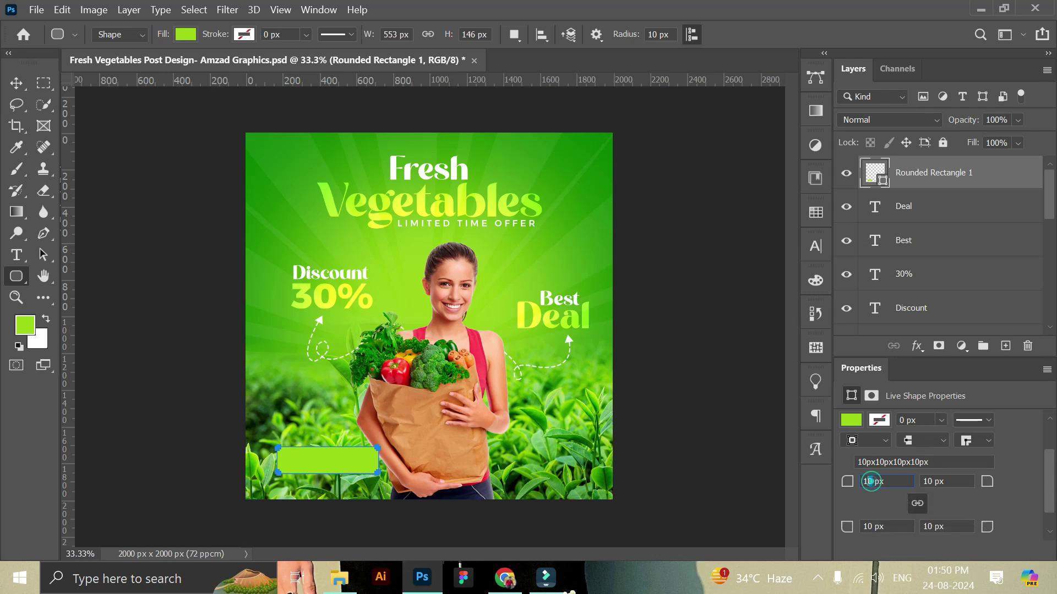
text(70)
key(Return)
text(8)
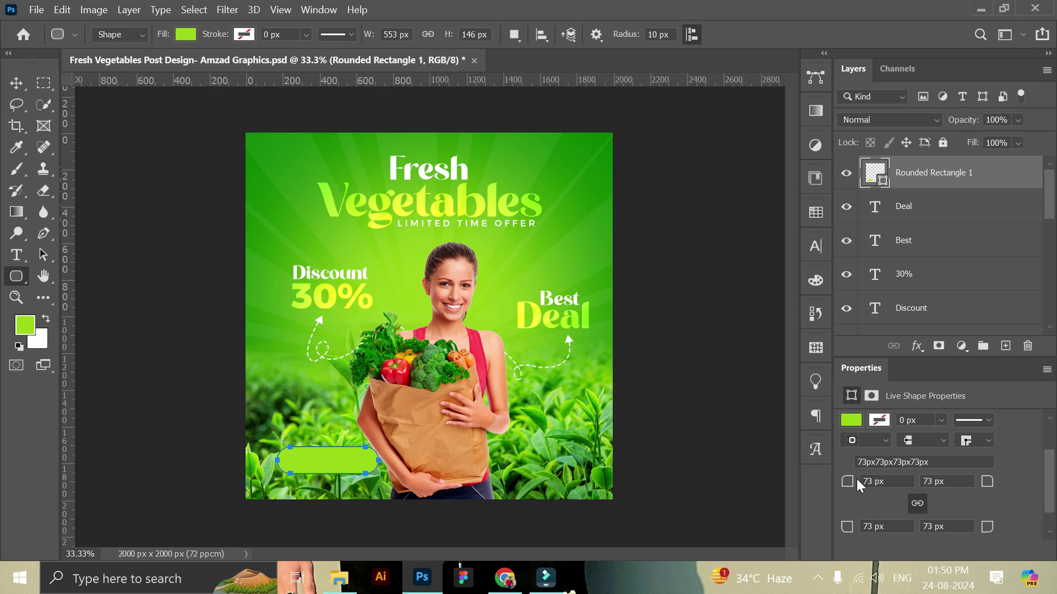
click(22, 84)
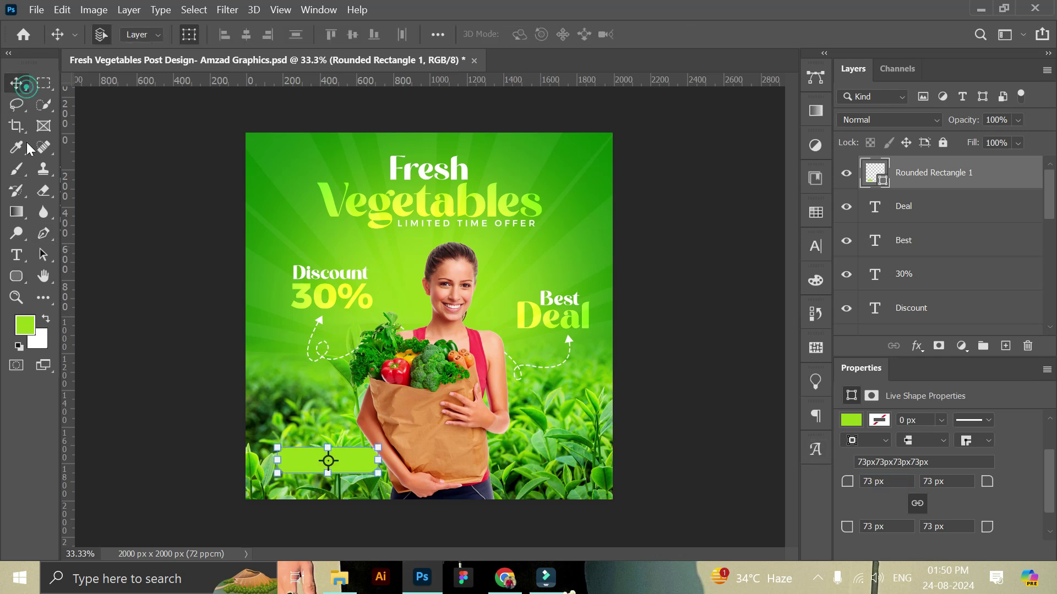
- Zoom in on the button, nudge the pill into place, and fill it with #ffffff
key(z)
drag(286, 510, 329, 503)
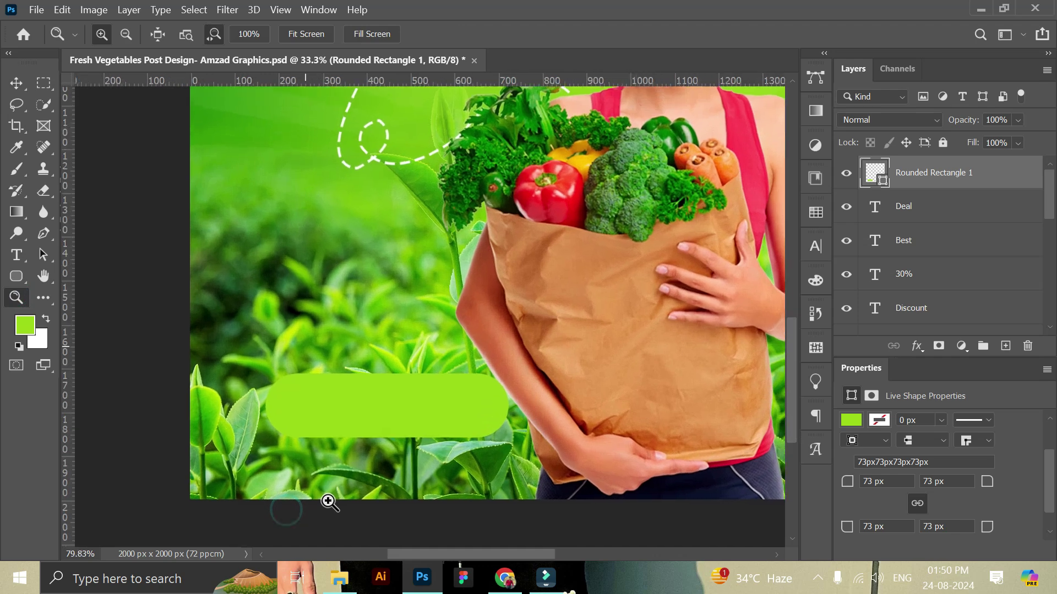
click(15, 83)
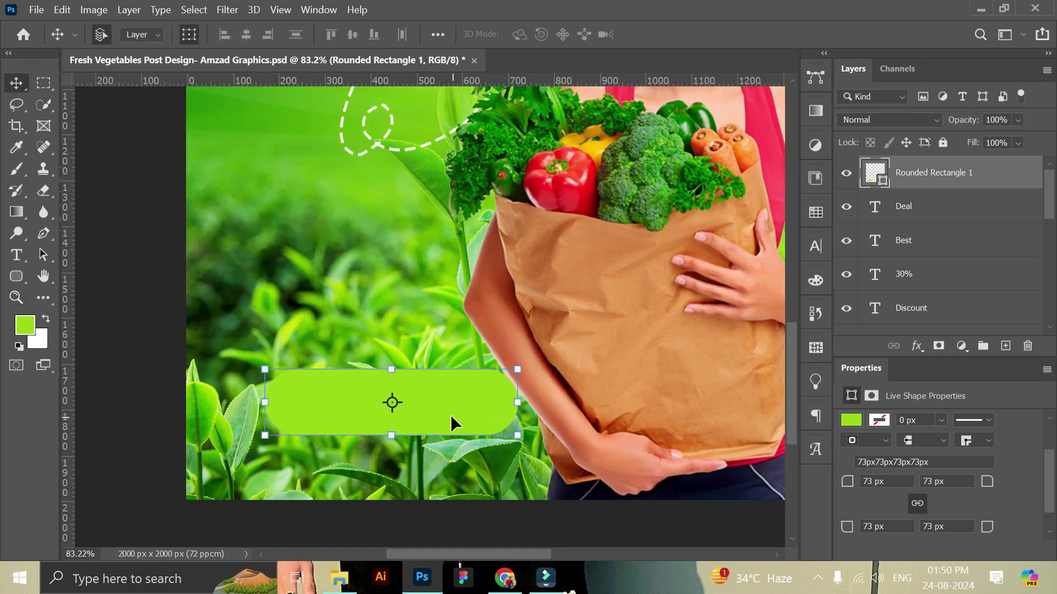
mouse_move(419, 412)
mouse_down()
mouse_move(409, 417)
mouse_move(421, 423)
mouse_up()
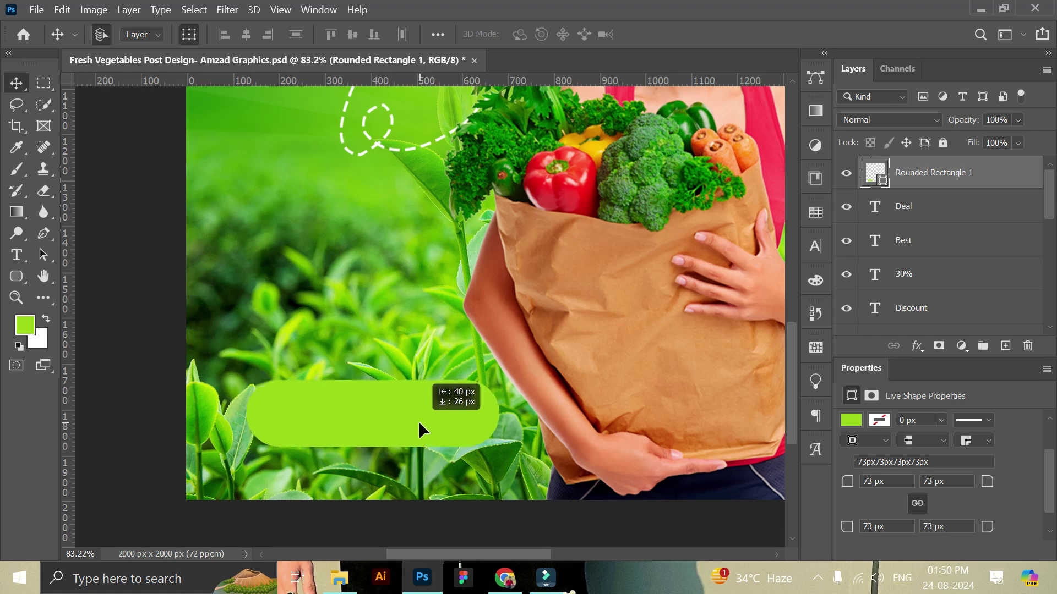
drag(420, 421, 420, 422)
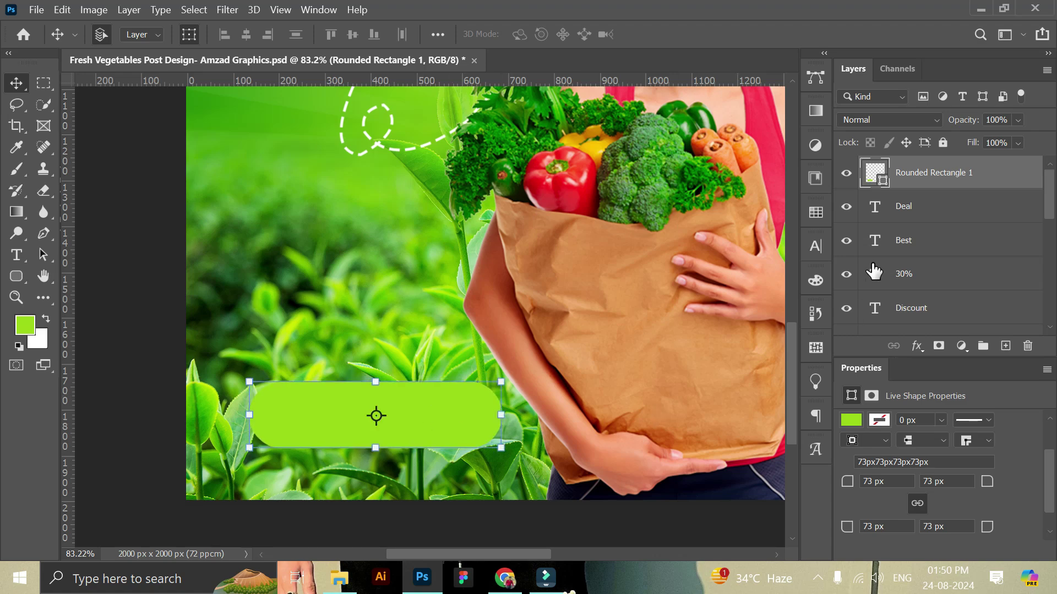
double_click(875, 173)
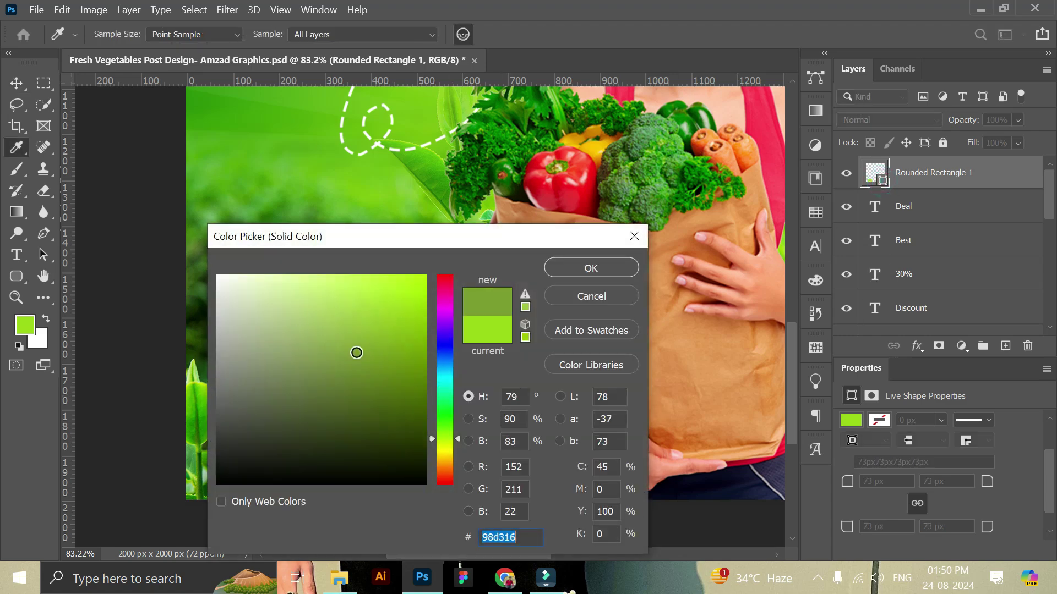
text(ffffff)
click(588, 273)
click(141, 303)
- Place Order Now.png from the asset folder, scaled onto the pill's left end
click(348, 591)
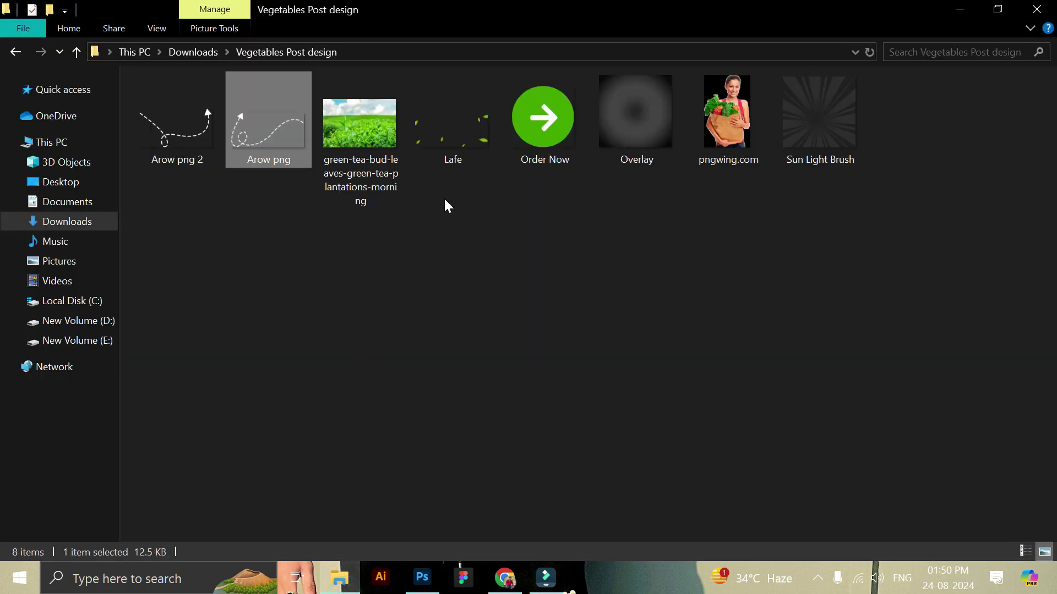
drag(543, 117, 355, 472)
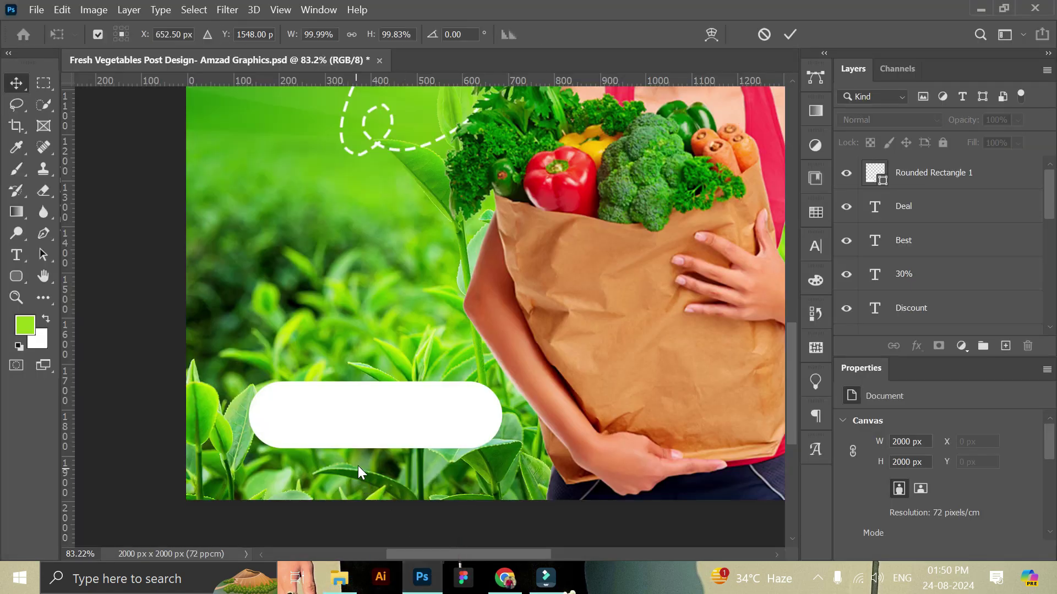
mouse_move(515, 308)
mouse_down()
mouse_move(404, 454)
mouse_move(343, 394)
mouse_up()
drag(332, 350, 297, 393)
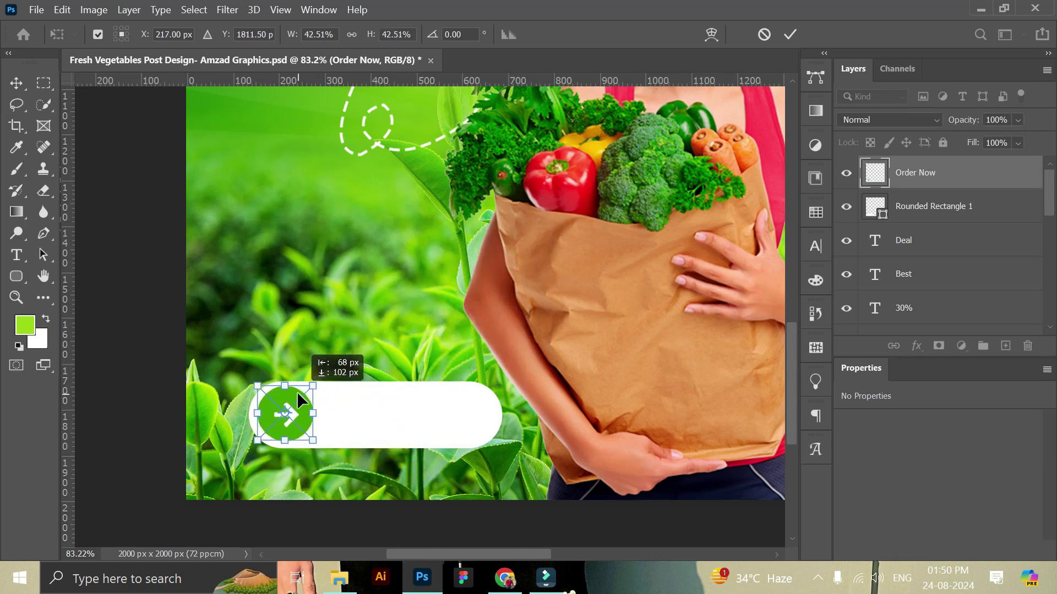
click(790, 34)
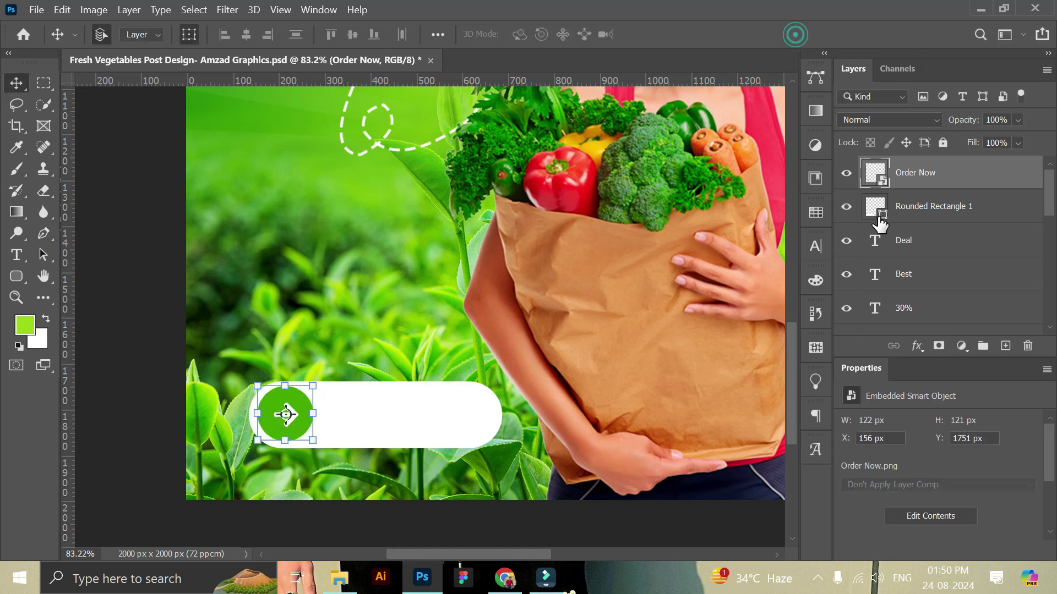
ctrl+click(933, 216)
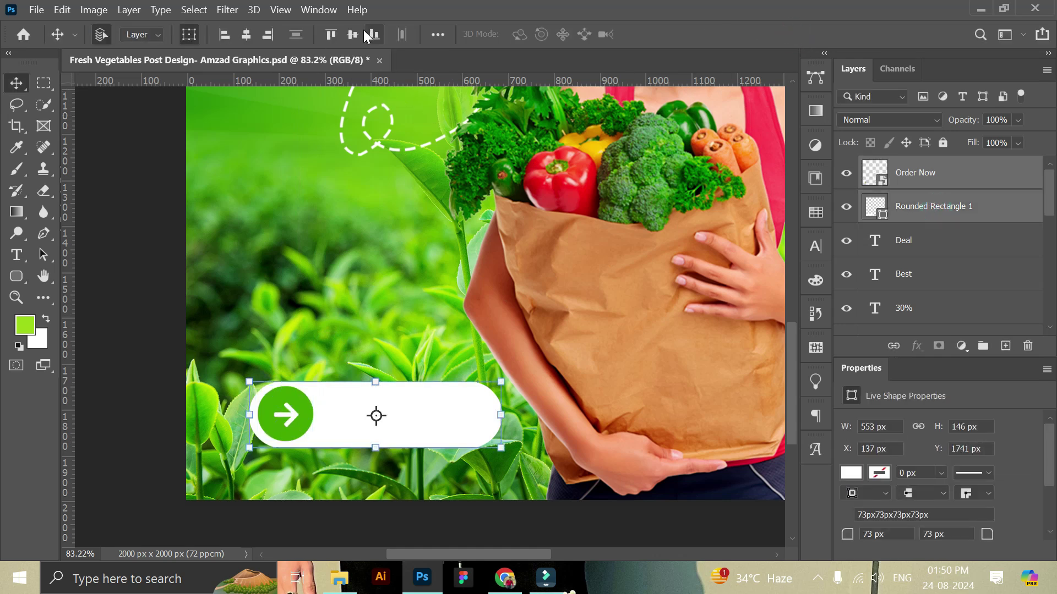
click(101, 276)
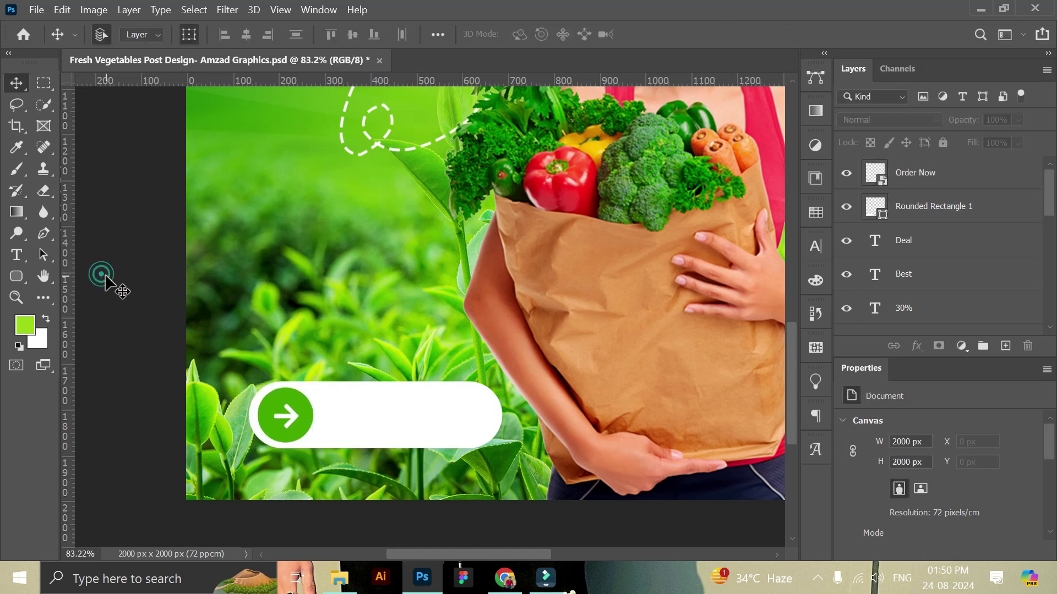
- Add white 'Order Now' text in Montserrat Medium, 48 pt, just above the pill button
click(16, 255)
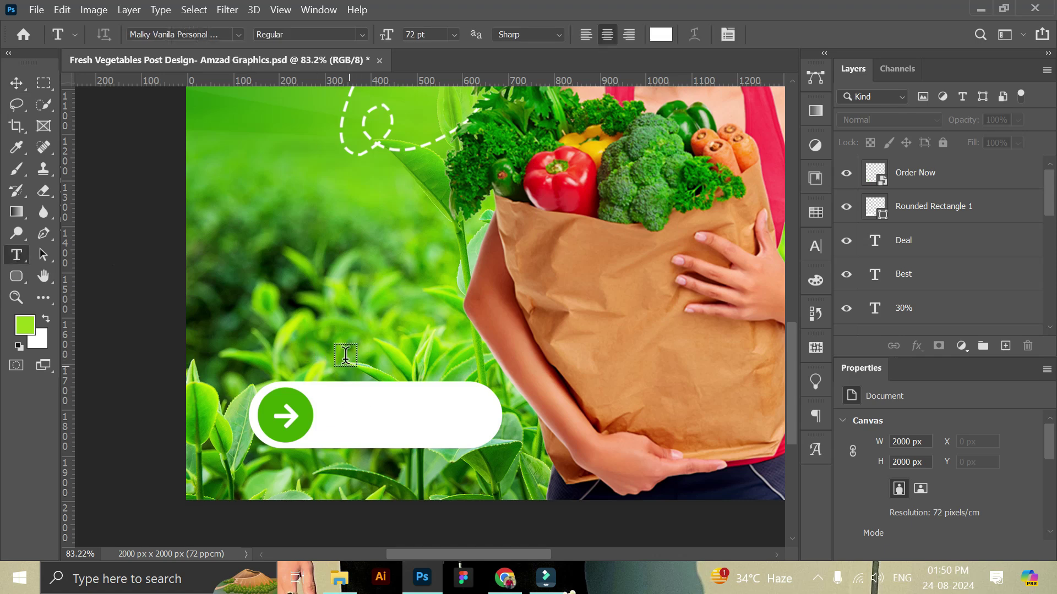
click(338, 347)
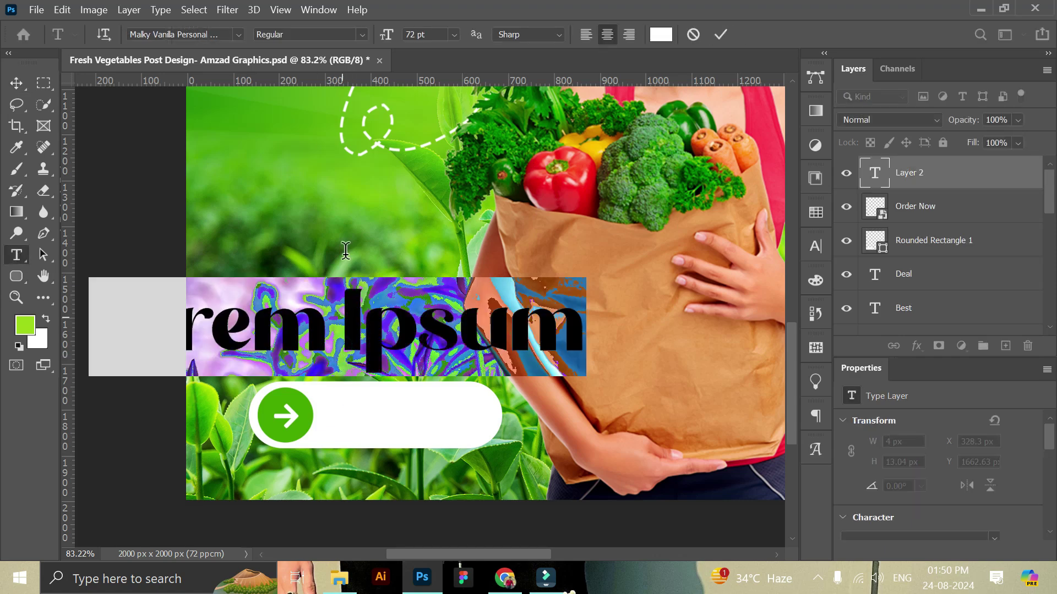
click(237, 34)
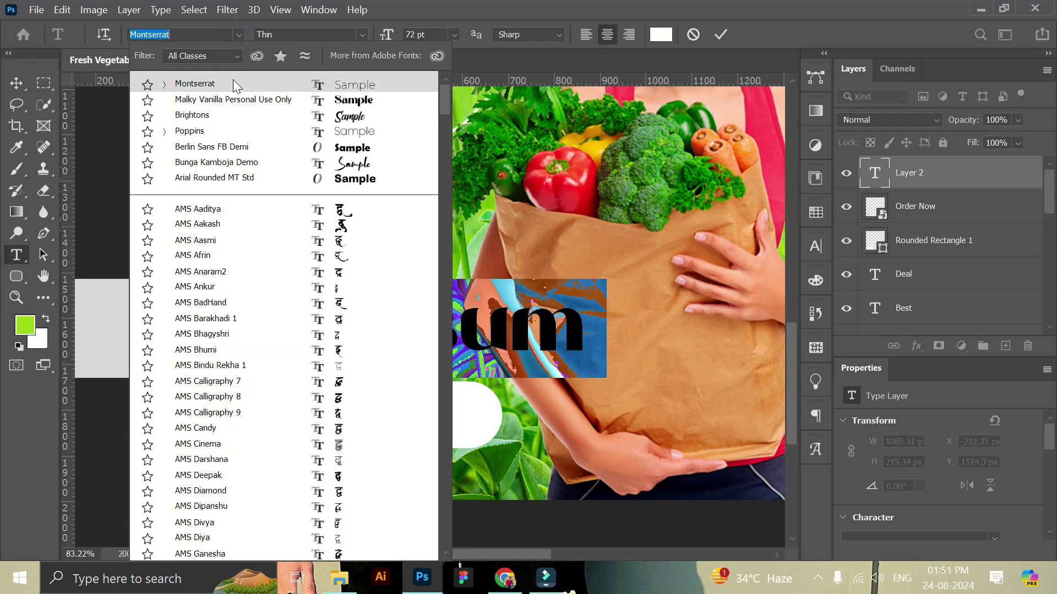
click(233, 79)
click(362, 36)
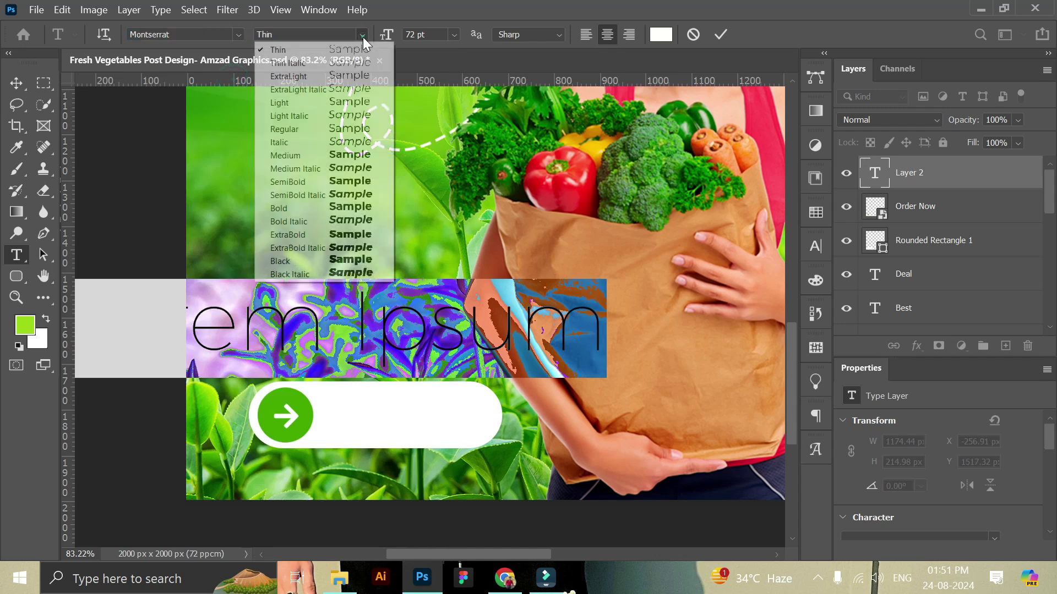
click(347, 157)
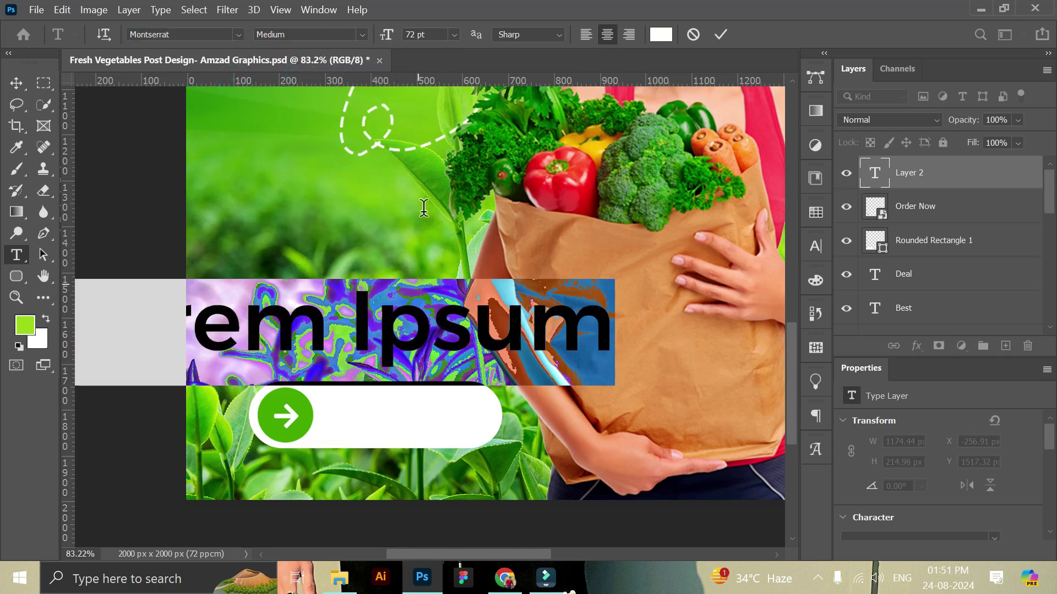
click(454, 34)
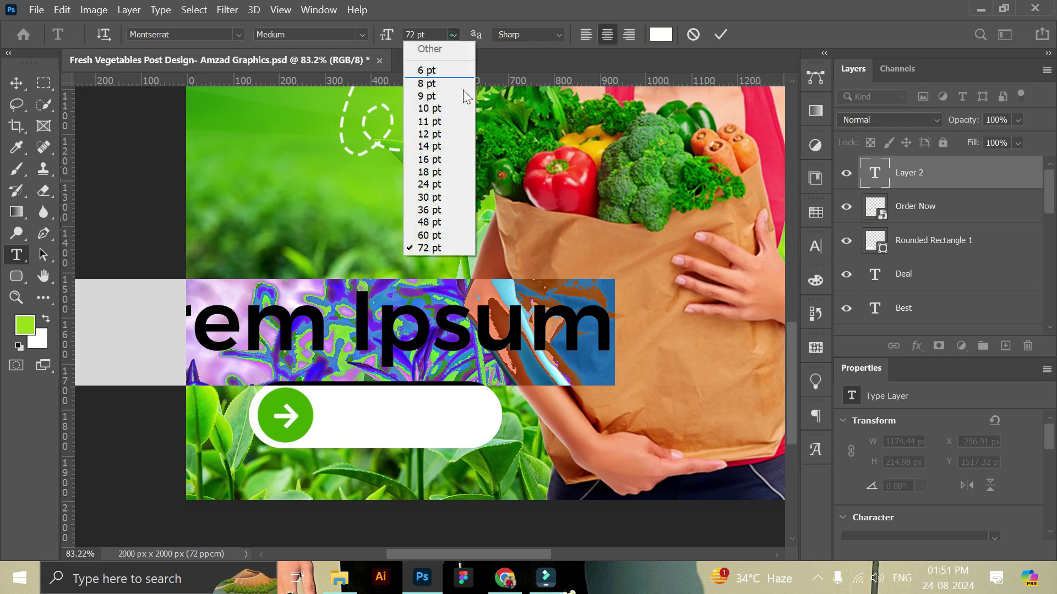
click(453, 223)
key(BackSpace)
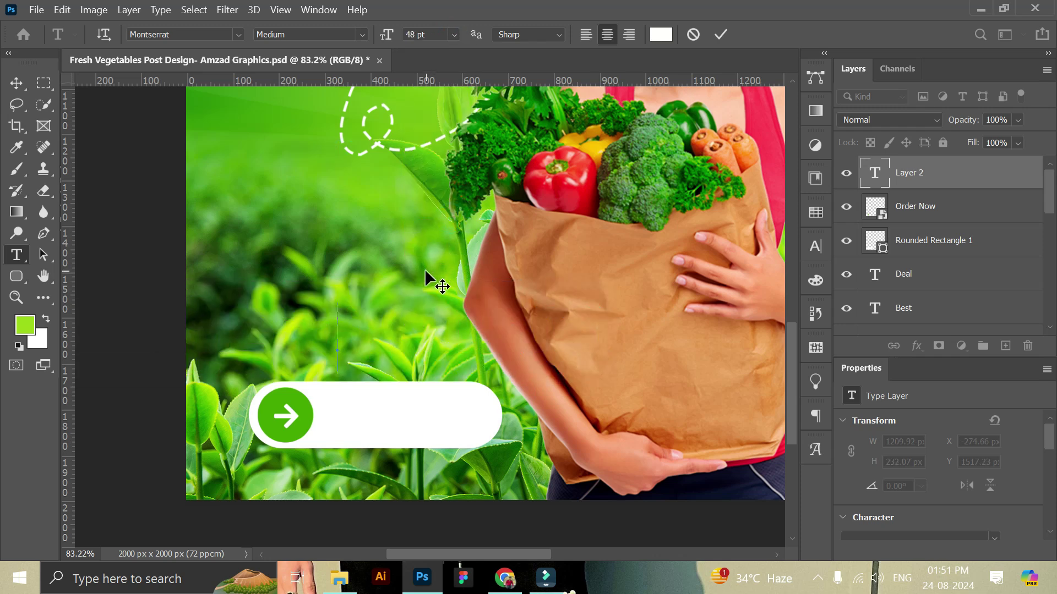
text(Order Now)
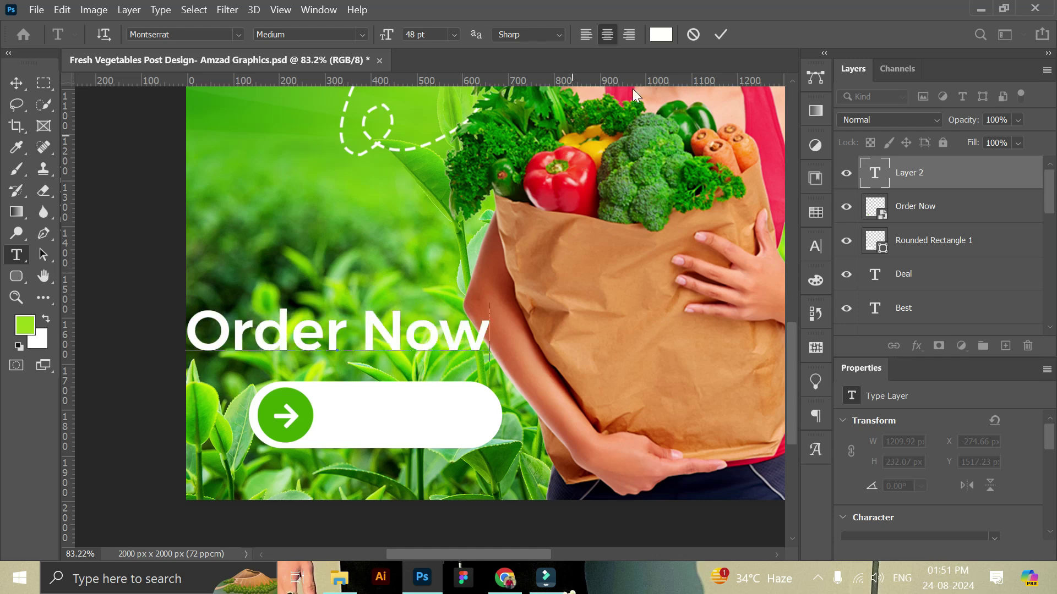
click(721, 35)
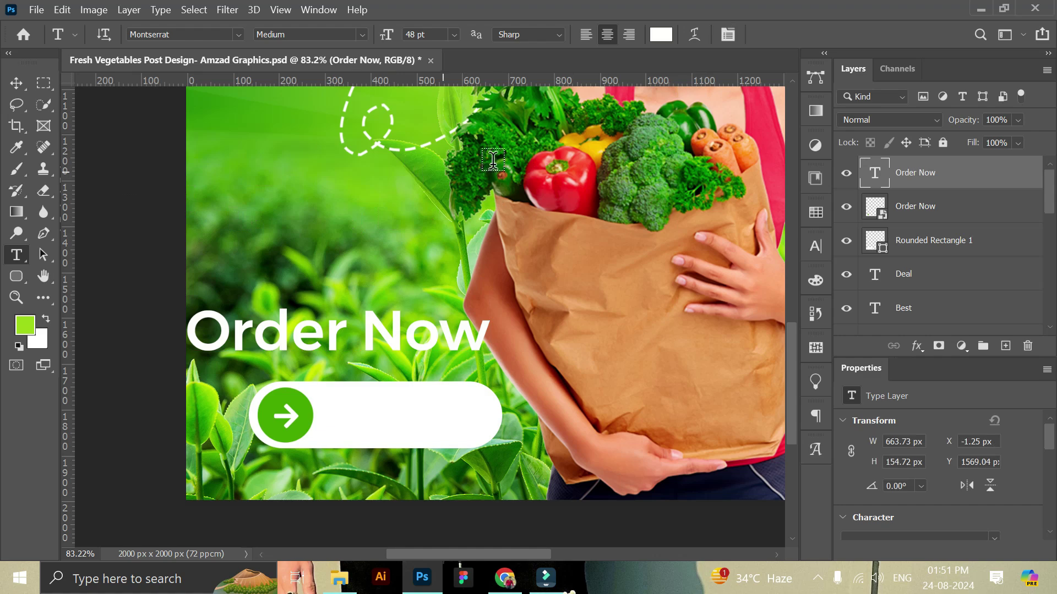
- Shift the Order Now text right and colour it with the arrow button's green
click(16, 82)
drag(385, 347, 416, 349)
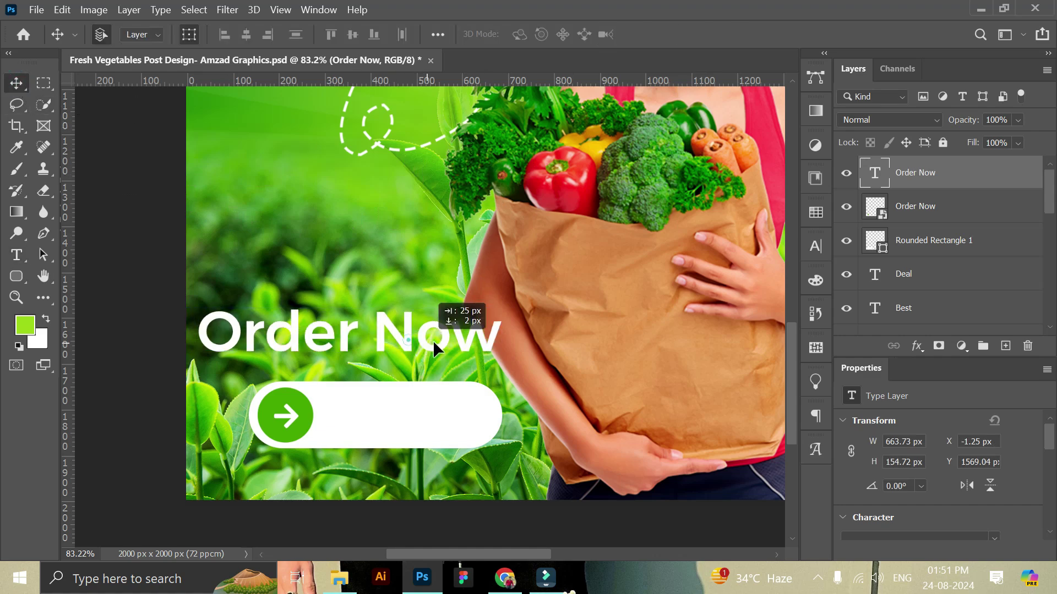
scroll(936, 475, down, 2)
scroll(937, 475, down, 2)
click(982, 473)
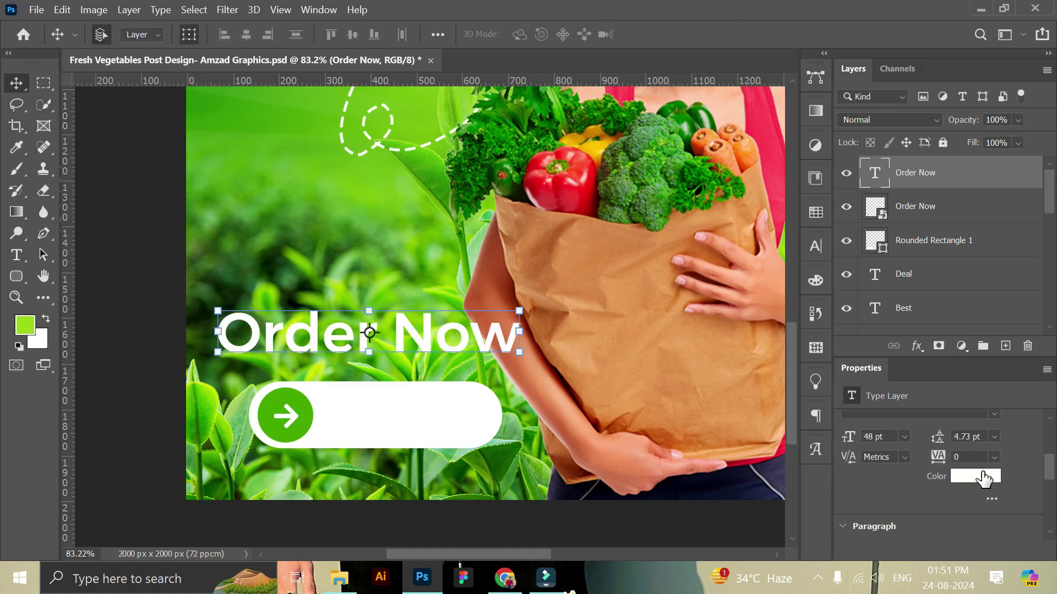
drag(308, 237, 450, 301)
click(302, 391)
click(708, 333)
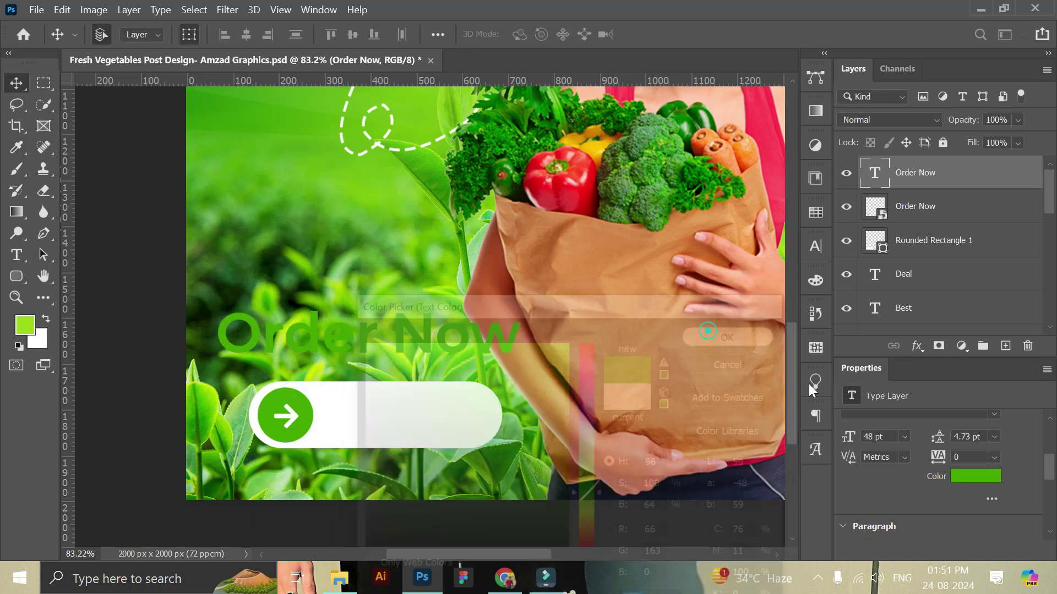
- Make the Order Now text all capitals and shrink it slightly
scroll(953, 482, down, 2)
scroll(944, 480, down, 1)
click(848, 466)
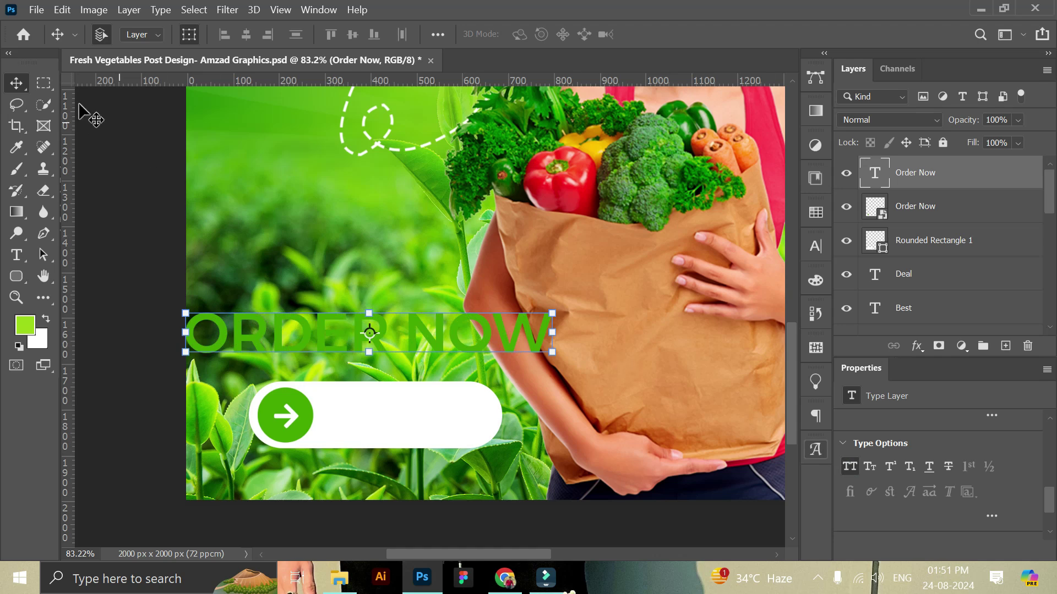
mouse_move(553, 352)
mouse_down()
mouse_move(367, 322)
mouse_move(349, 334)
mouse_move(448, 416)
mouse_up()
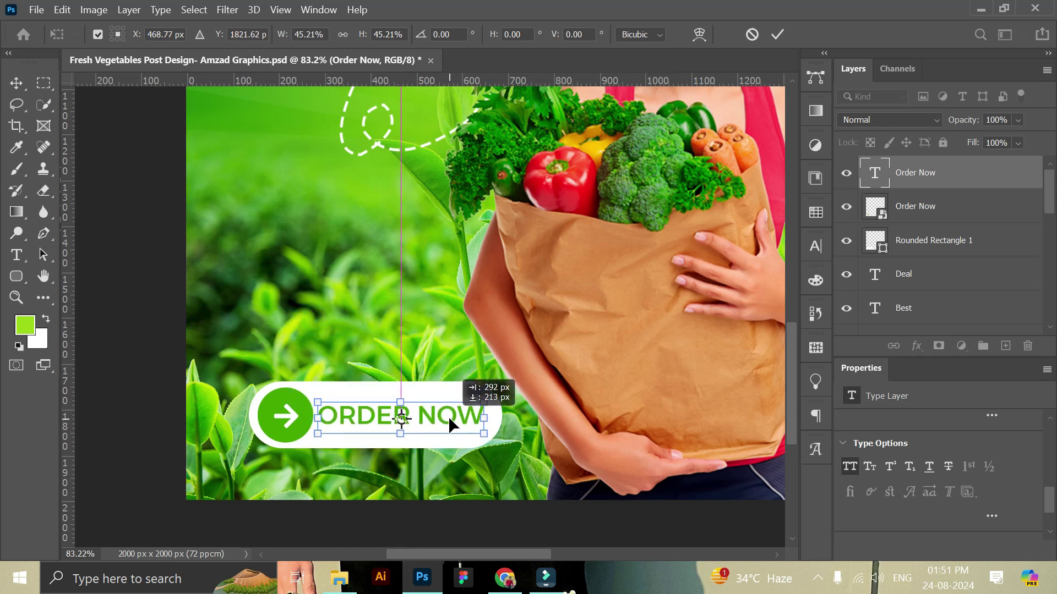
click(776, 34)
- Set the ORDER NOW letter spacing to 10
scroll(966, 466, up, 3)
scroll(966, 467, up, 3)
scroll(965, 467, up, 2)
click(995, 497)
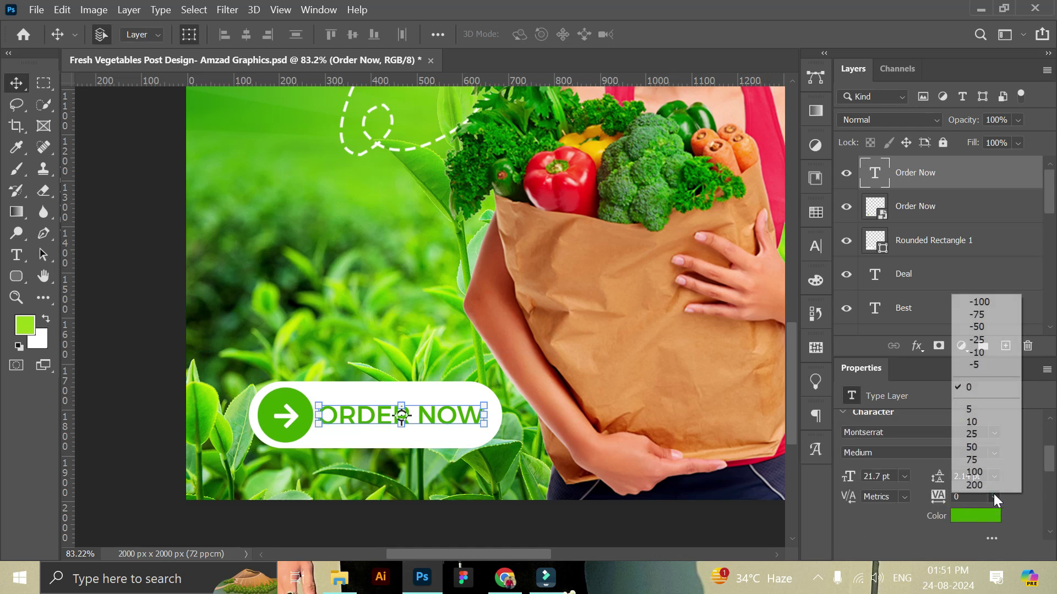
click(970, 421)
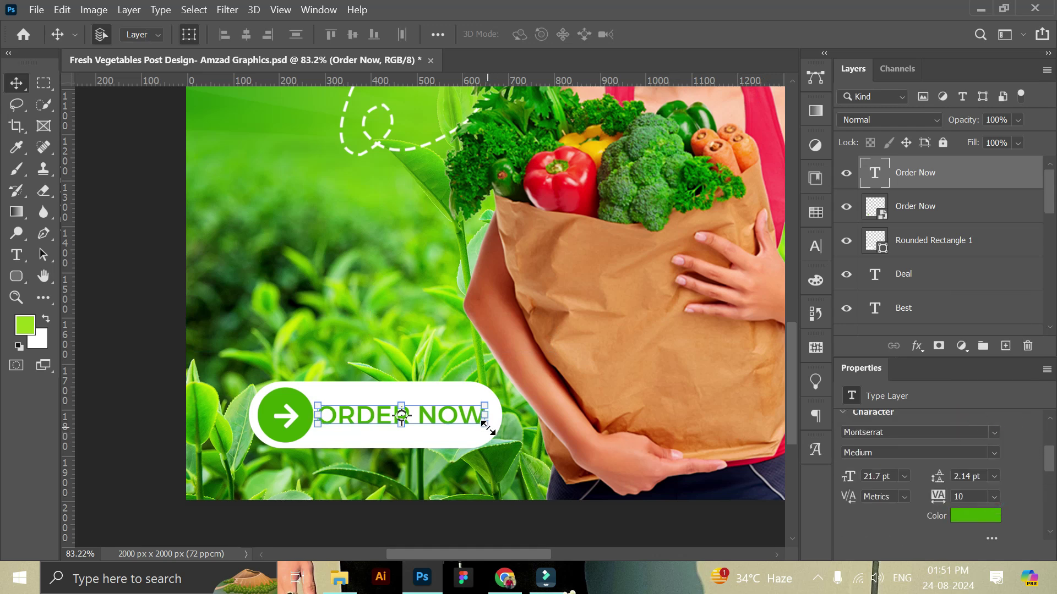
- Scale ORDER NOW to about 94% and make it Montserrat SemiBold
drag(485, 427, 451, 415)
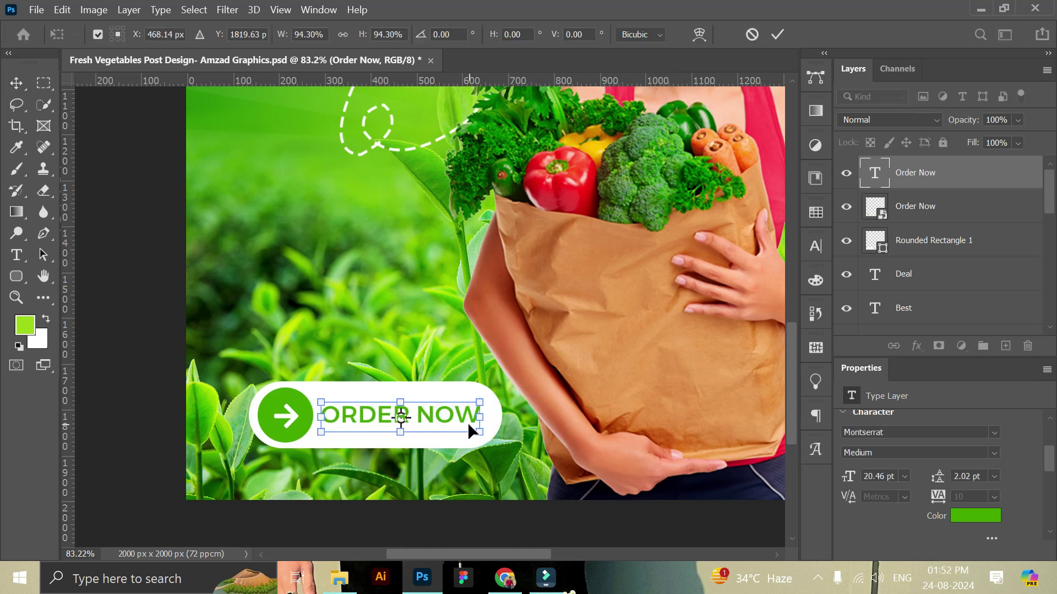
click(779, 34)
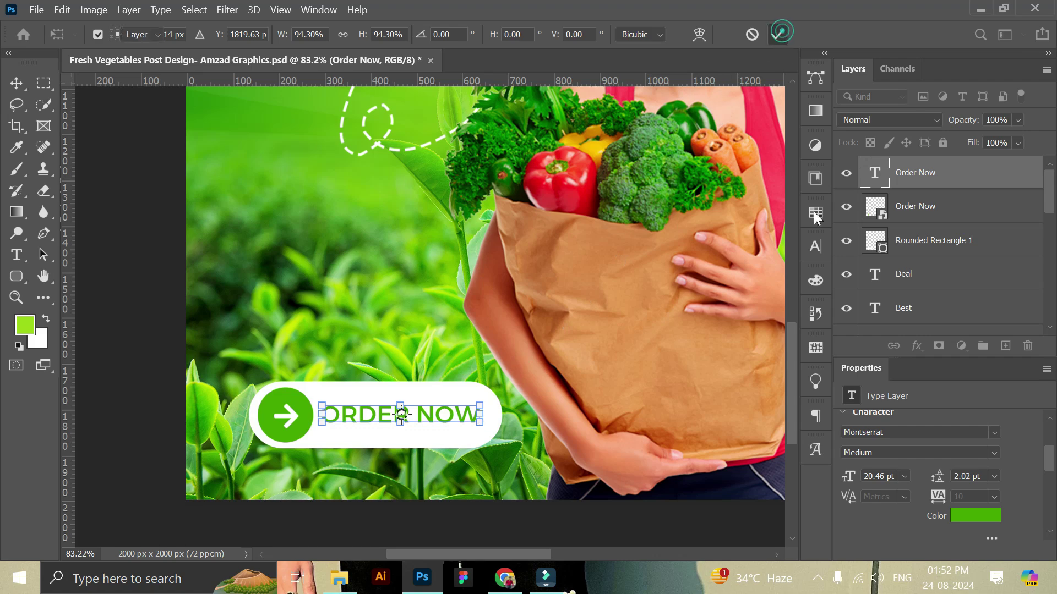
click(993, 453)
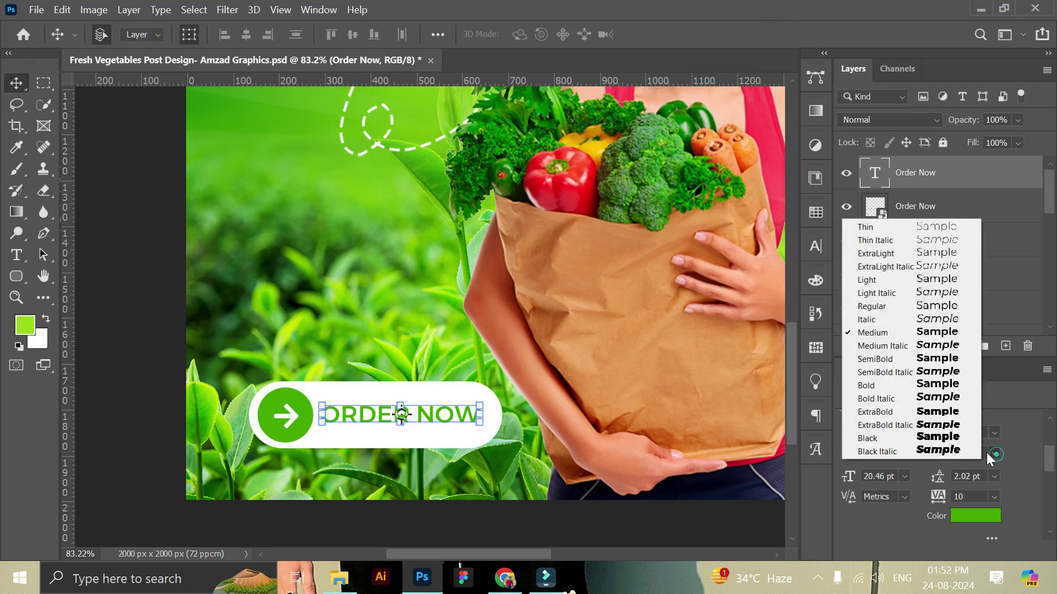
click(896, 366)
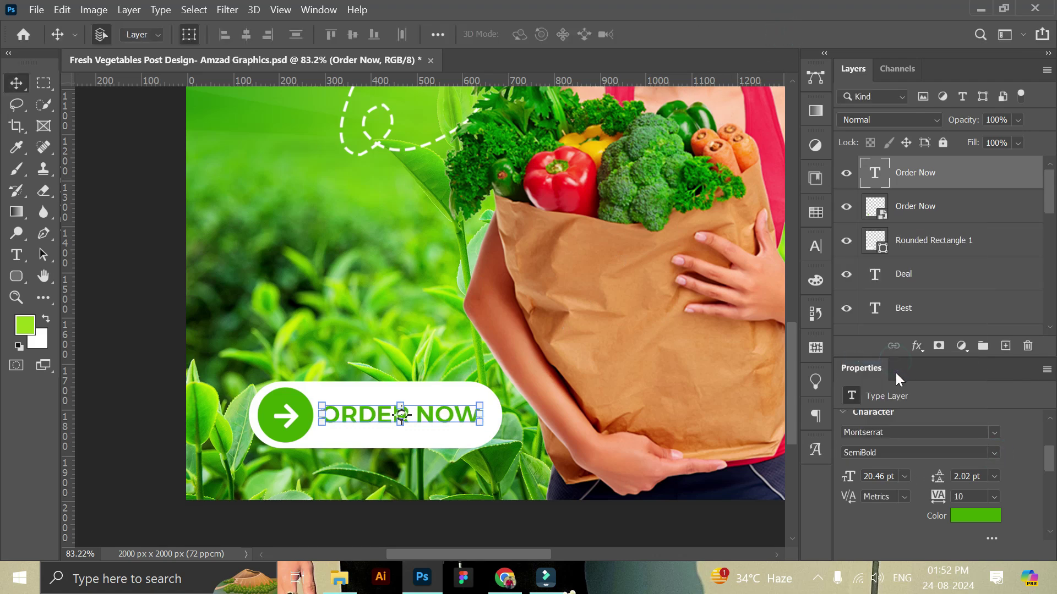
shift+click(918, 209)
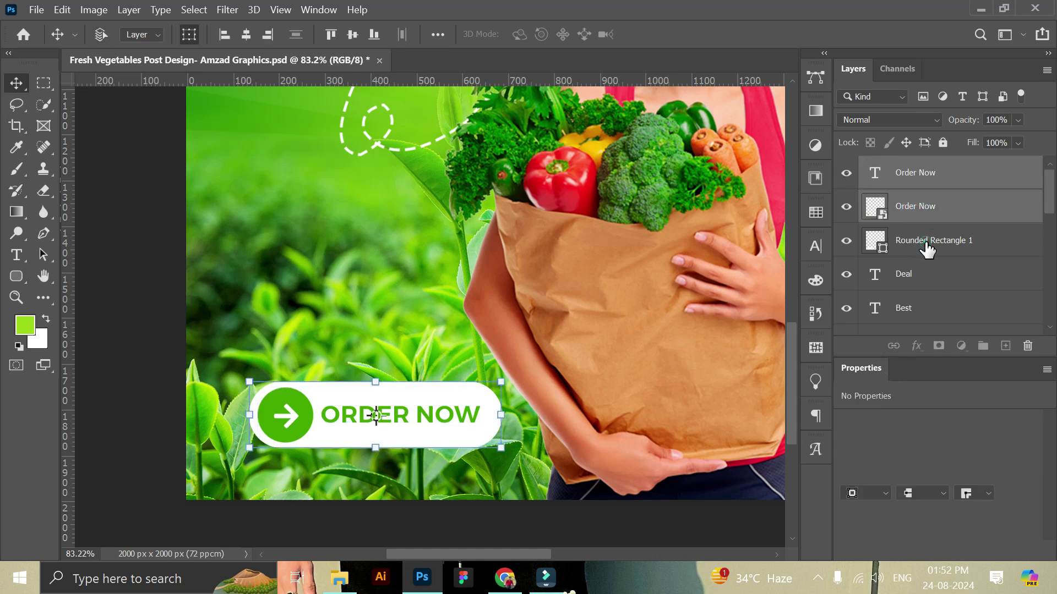
- Shift the ORDER NOW text about 7 px right within the button
shift+click(924, 243)
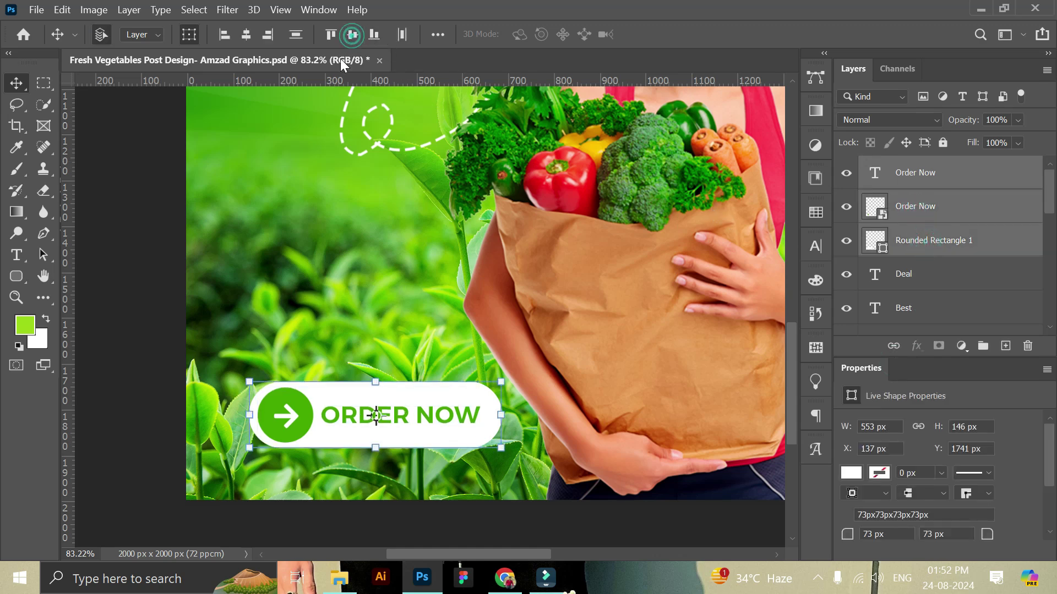
drag(447, 418, 457, 421)
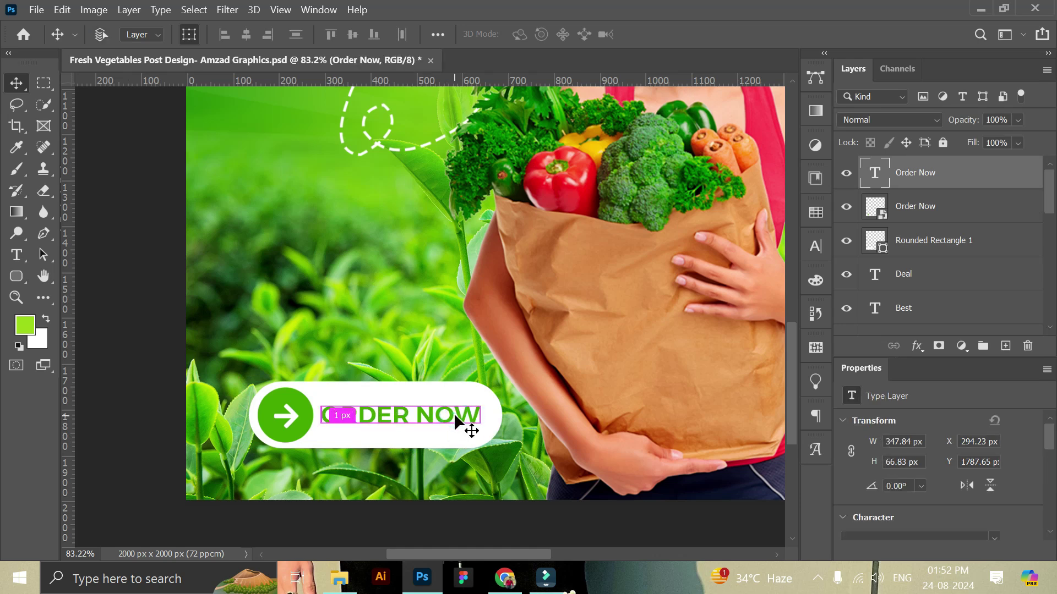
drag(454, 416, 456, 416)
drag(456, 419, 456, 420)
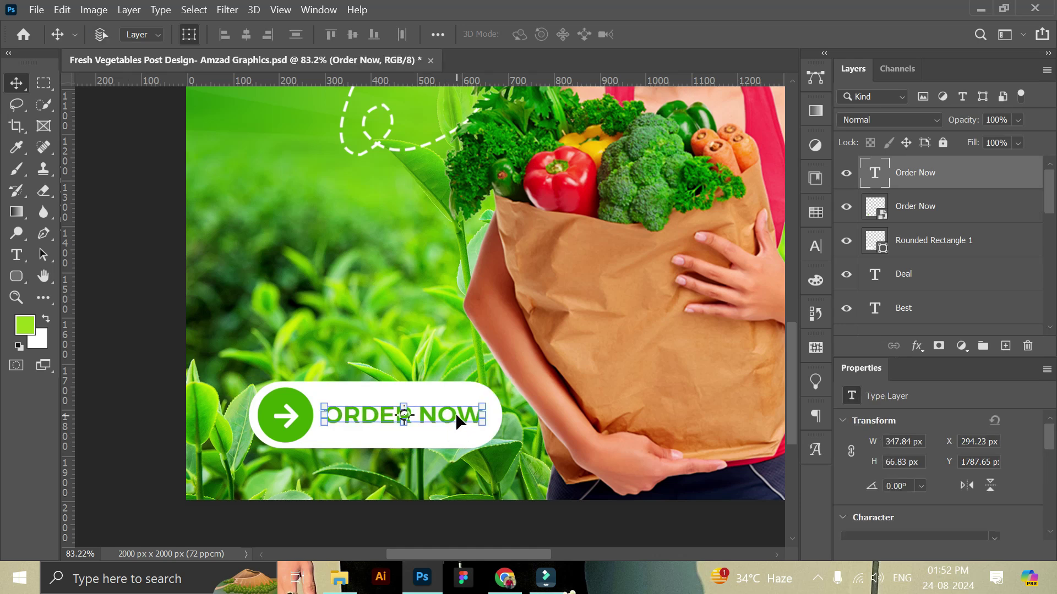
scroll(901, 482, down, 2)
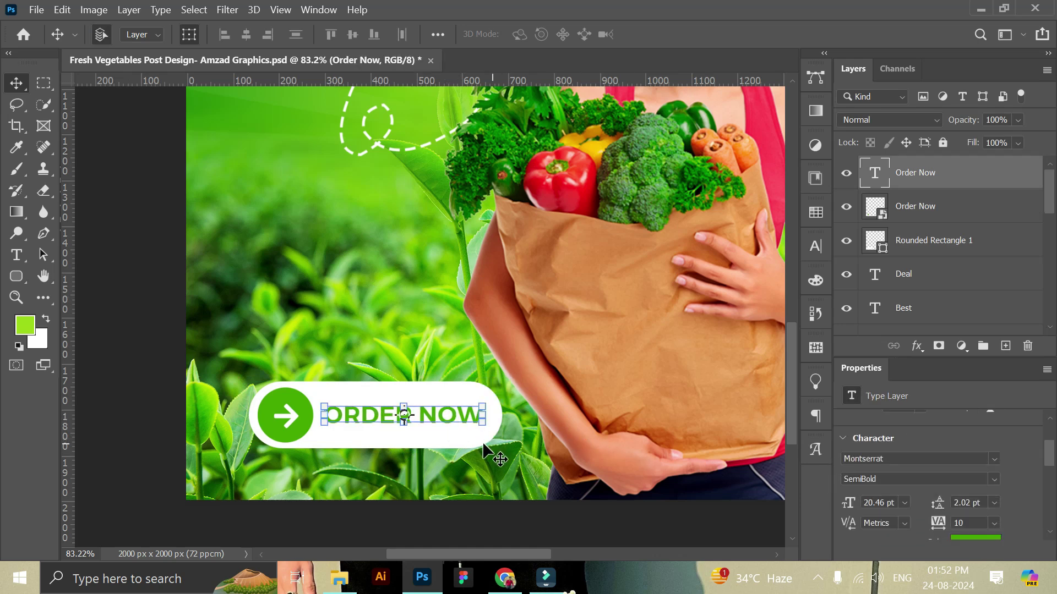
- Scale ORDER NOW down to 19.61 pt and move it 11 px right beside the arrow
click(481, 425)
drag(481, 437, 480, 433)
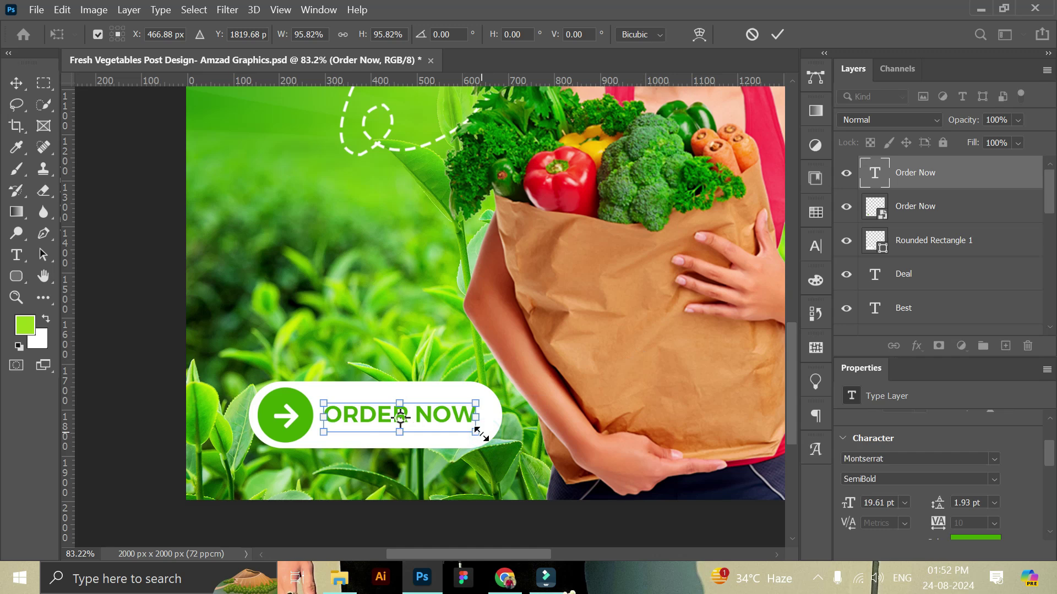
shift+click(918, 216)
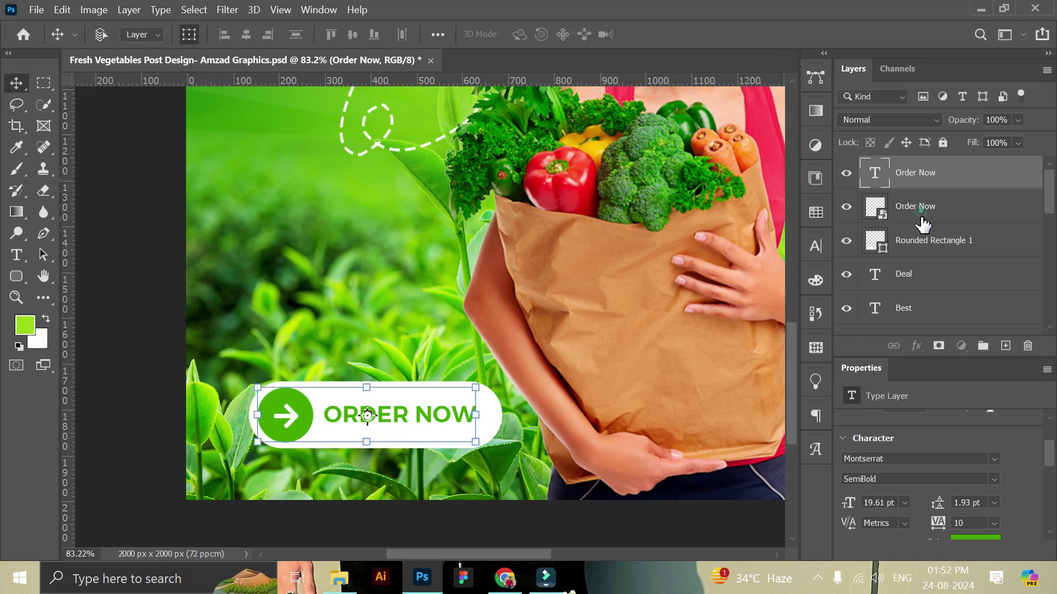
shift+click(924, 239)
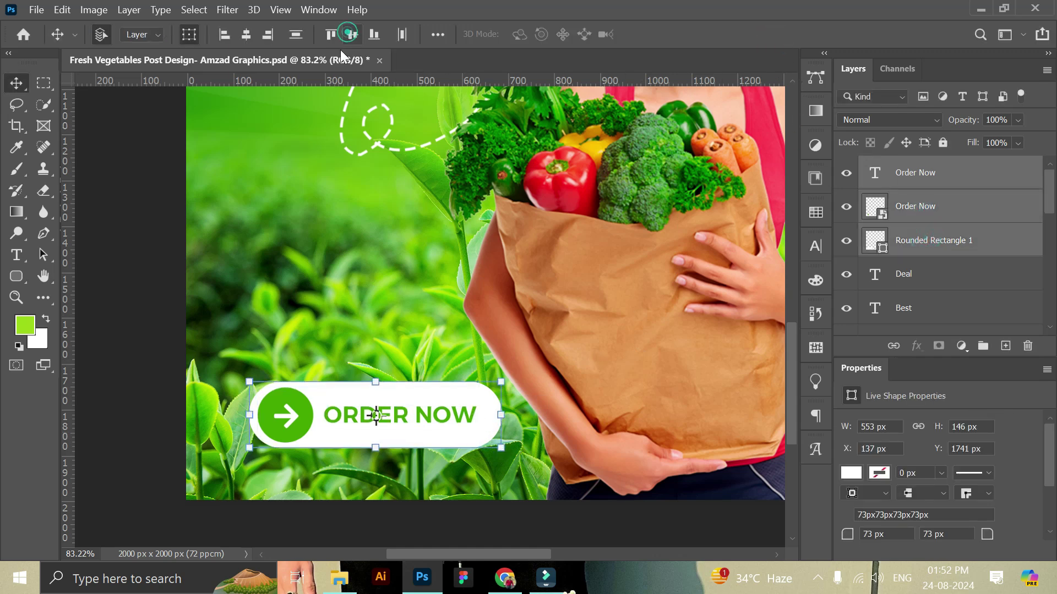
click(131, 278)
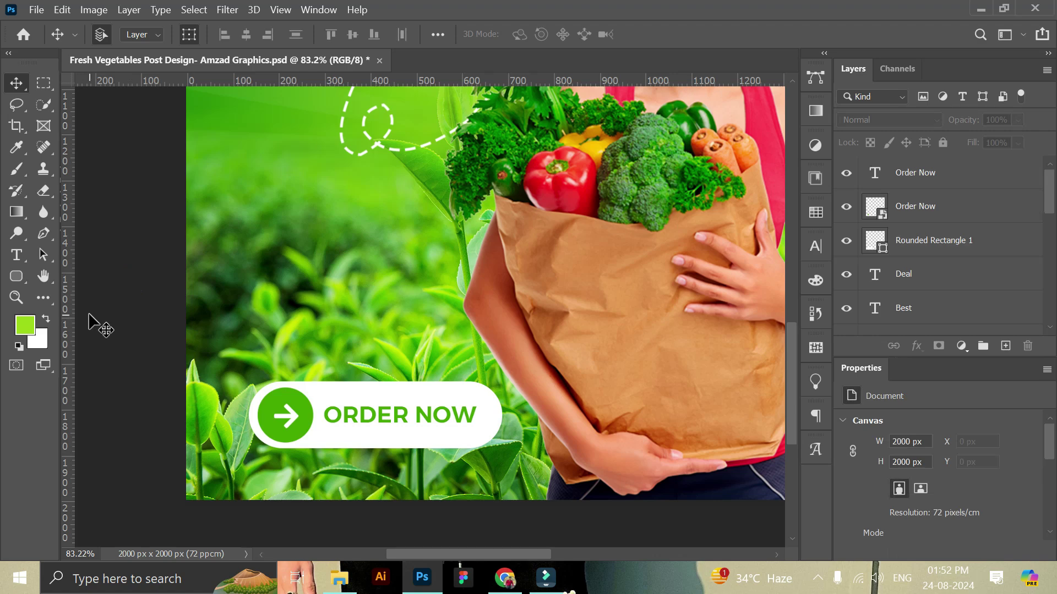
drag(422, 425, 447, 423)
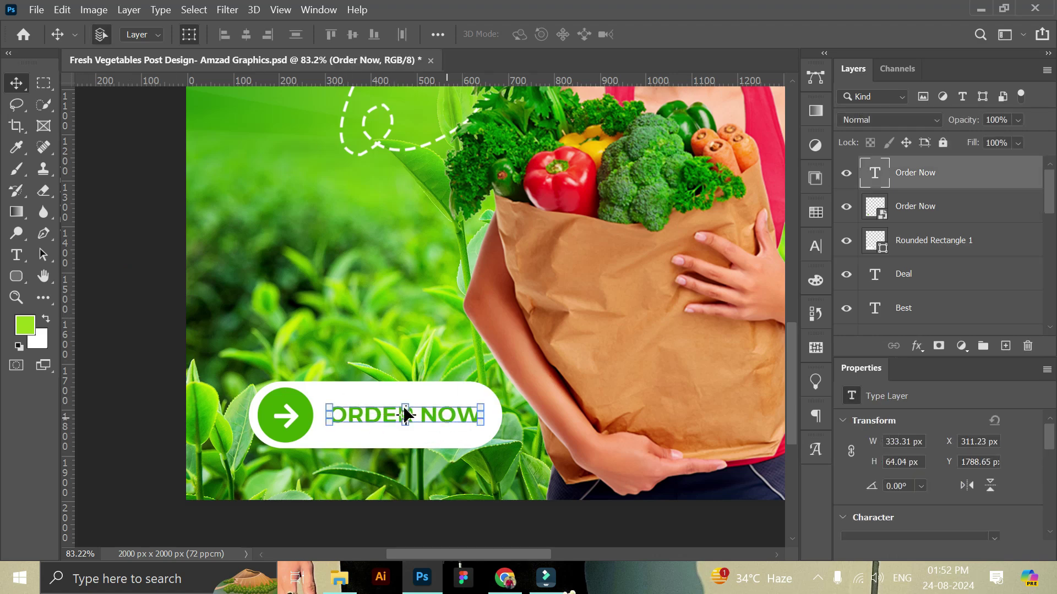
click(16, 298)
- Zoom in on the button and nudge the ORDER NOW text about 6 px left
drag(355, 352, 300, 337)
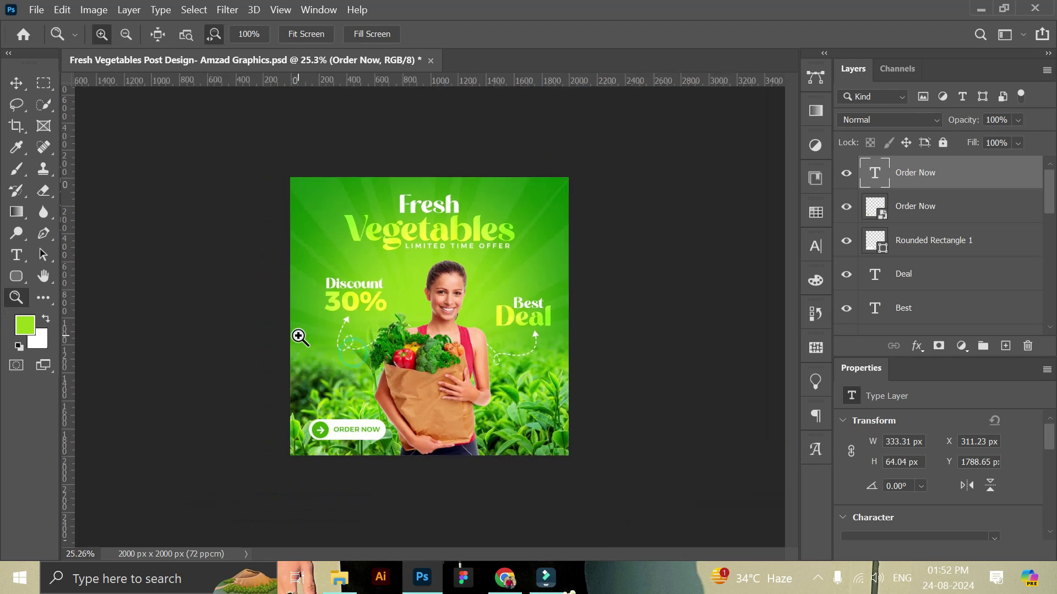
mouse_move(329, 472)
mouse_down()
mouse_move(342, 460)
mouse_move(398, 474)
mouse_up()
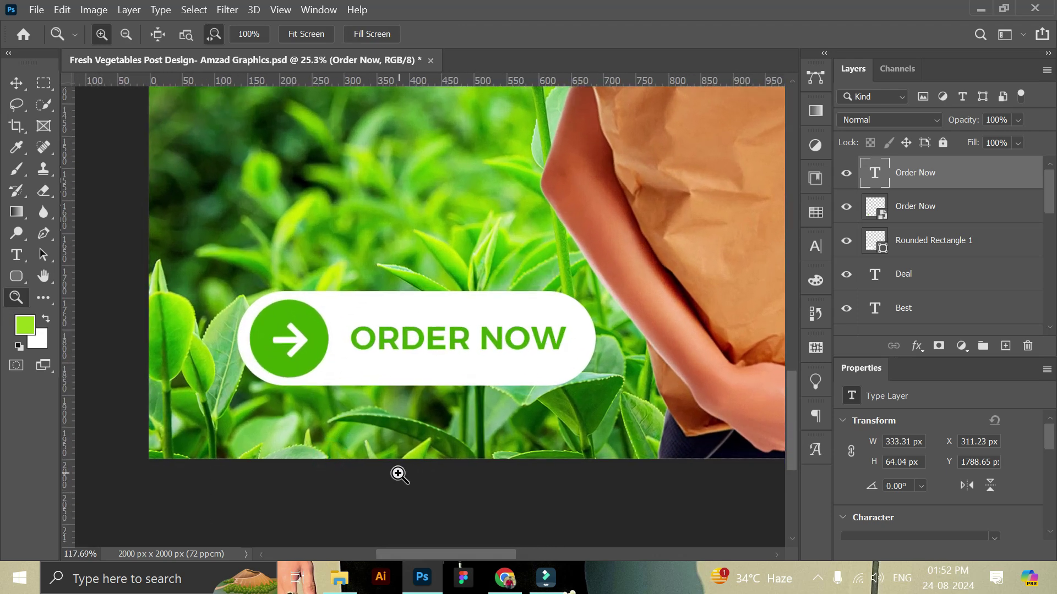
click(16, 83)
drag(512, 349, 510, 345)
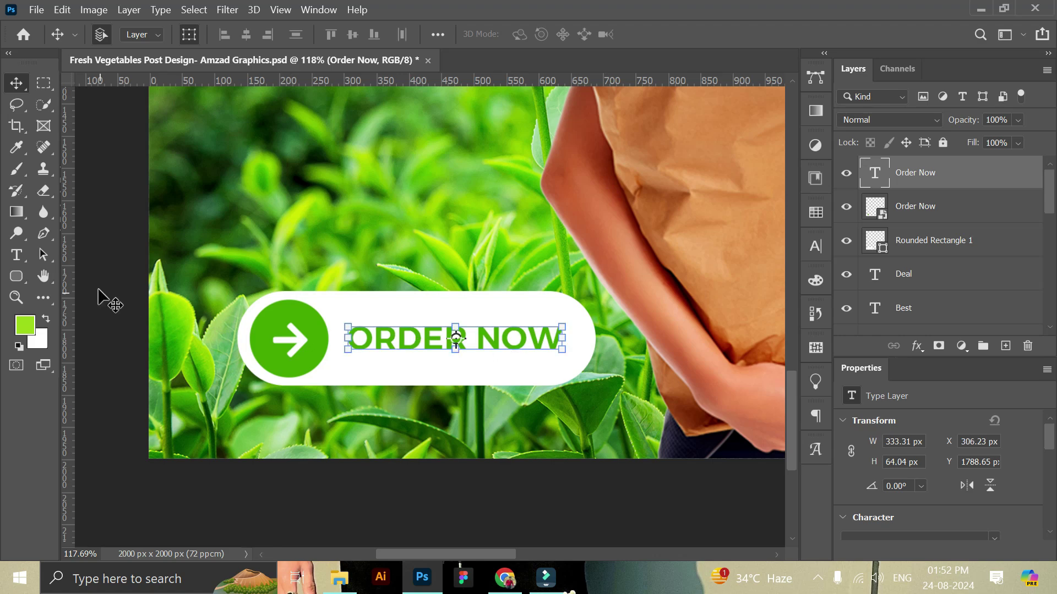
click(16, 298)
mouse_move(415, 354)
mouse_down()
mouse_move(394, 389)
mouse_move(415, 420)
mouse_up()
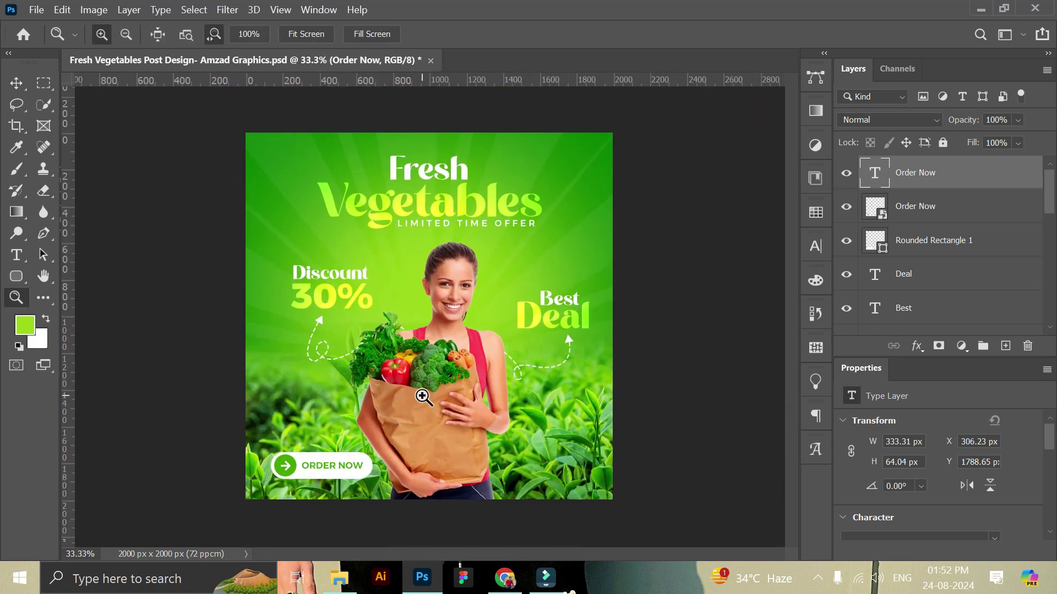
- Drag the Overlay image from the design assets folder onto the poster
click(16, 84)
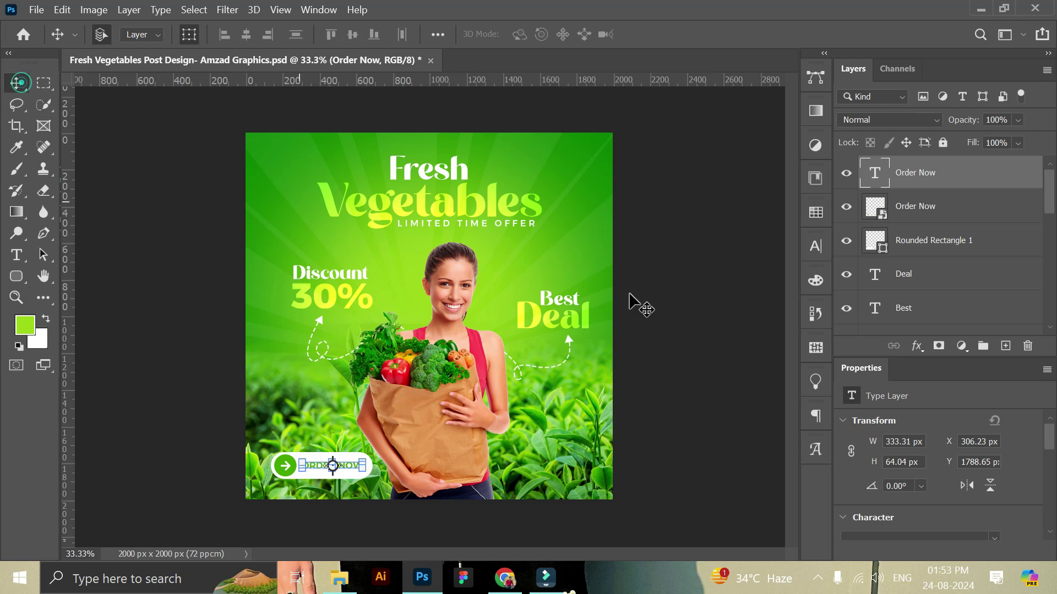
click(673, 301)
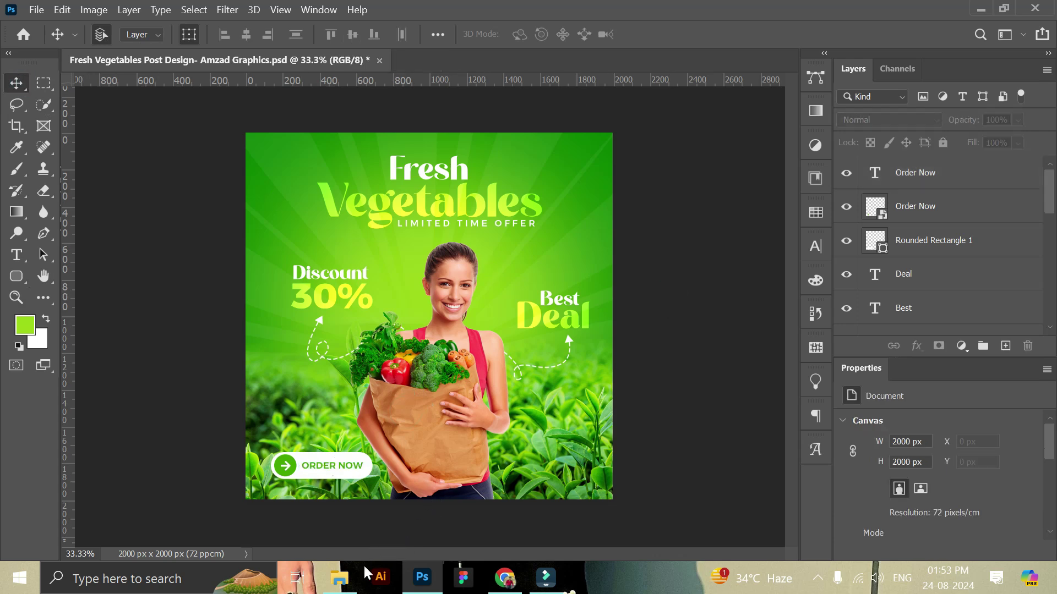
click(340, 578)
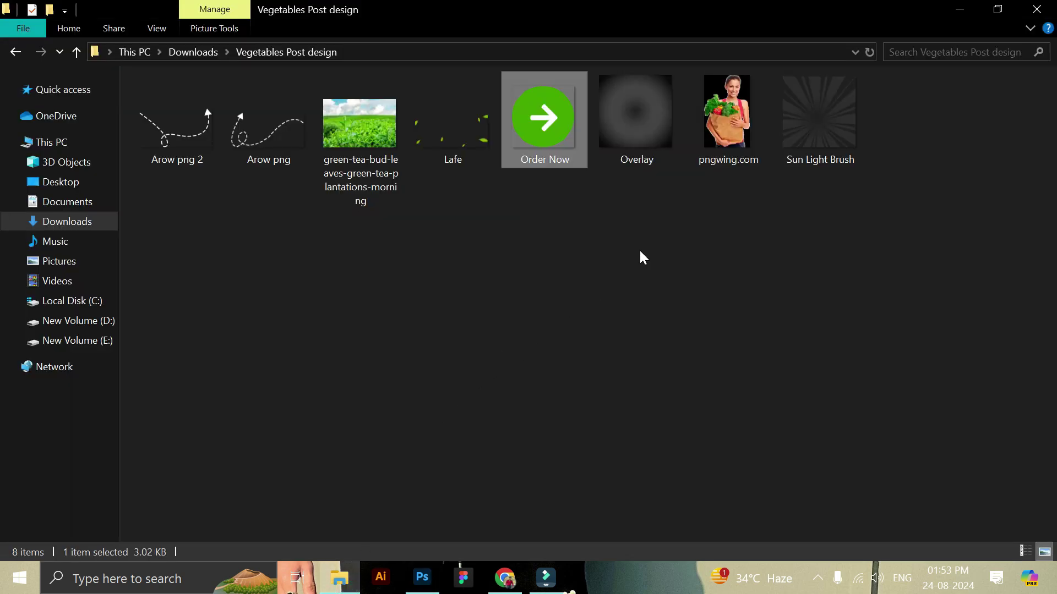
mouse_move(655, 160)
mouse_down()
mouse_move(431, 588)
mouse_move(442, 371)
mouse_up()
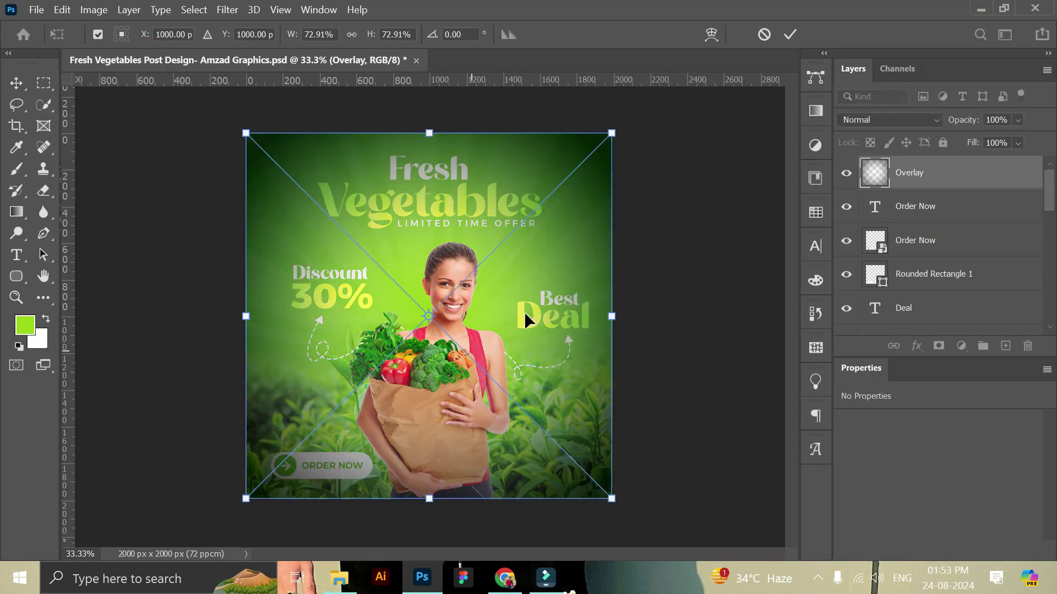
- Commit the Overlay texture in Overlay blend mode, lock it, and drag in the Lafe leaves
click(789, 34)
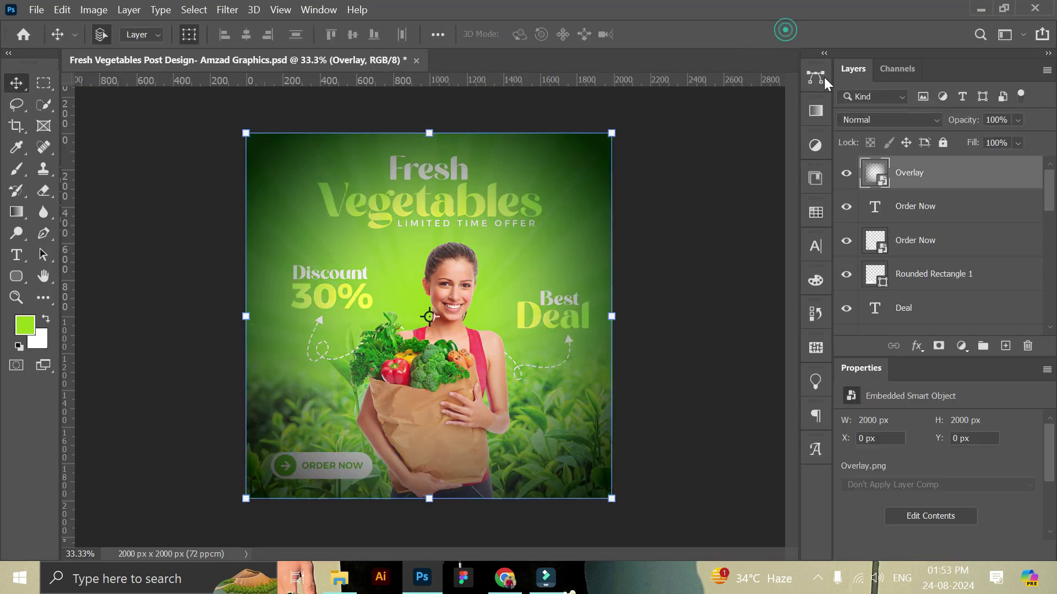
click(872, 122)
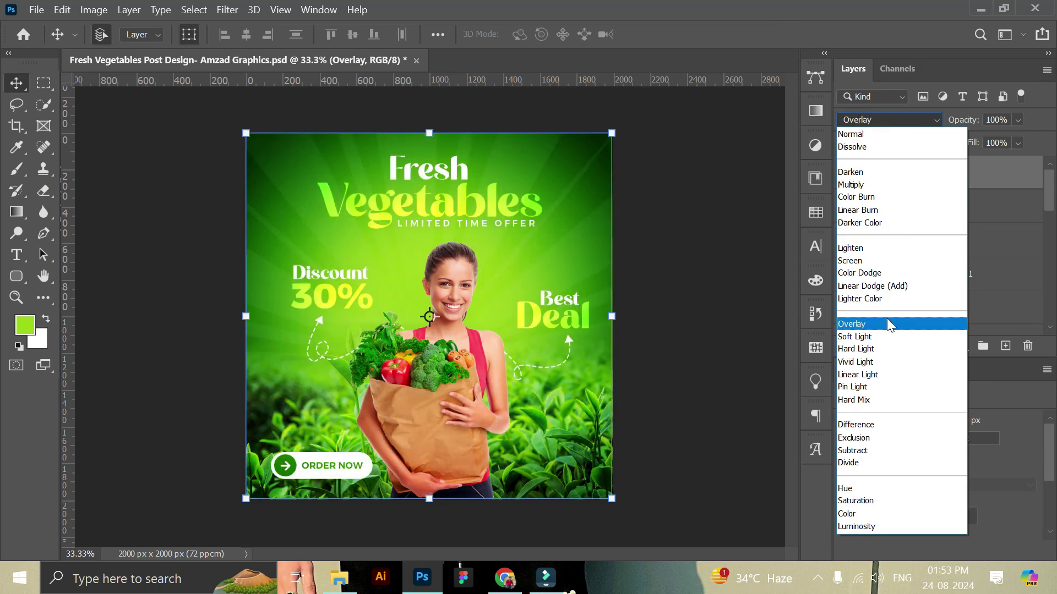
click(890, 325)
click(947, 141)
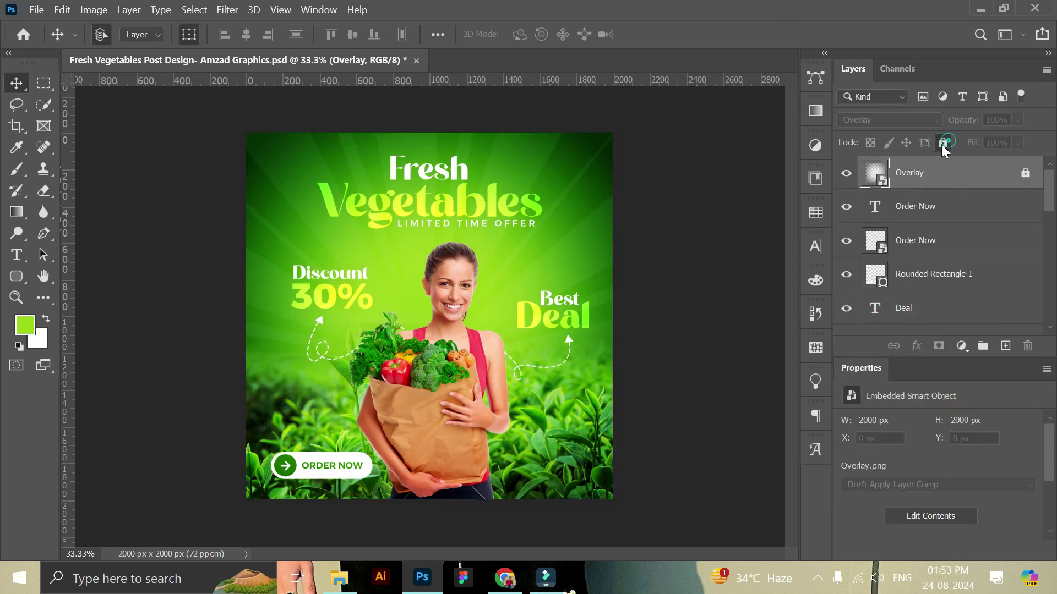
click(720, 225)
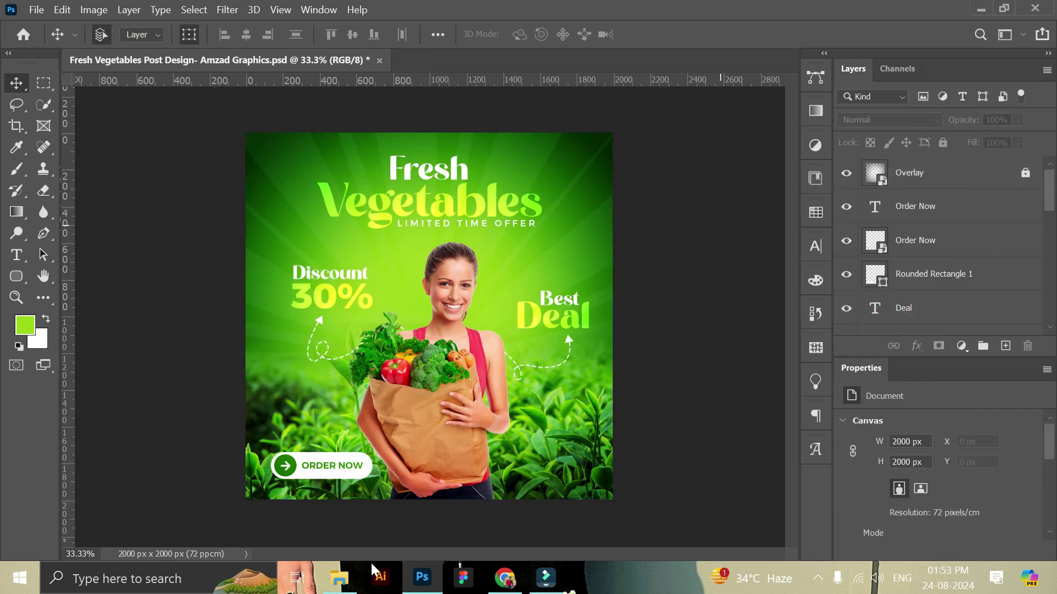
click(340, 577)
mouse_move(464, 138)
mouse_down()
mouse_move(418, 508)
mouse_move(418, 351)
mouse_up()
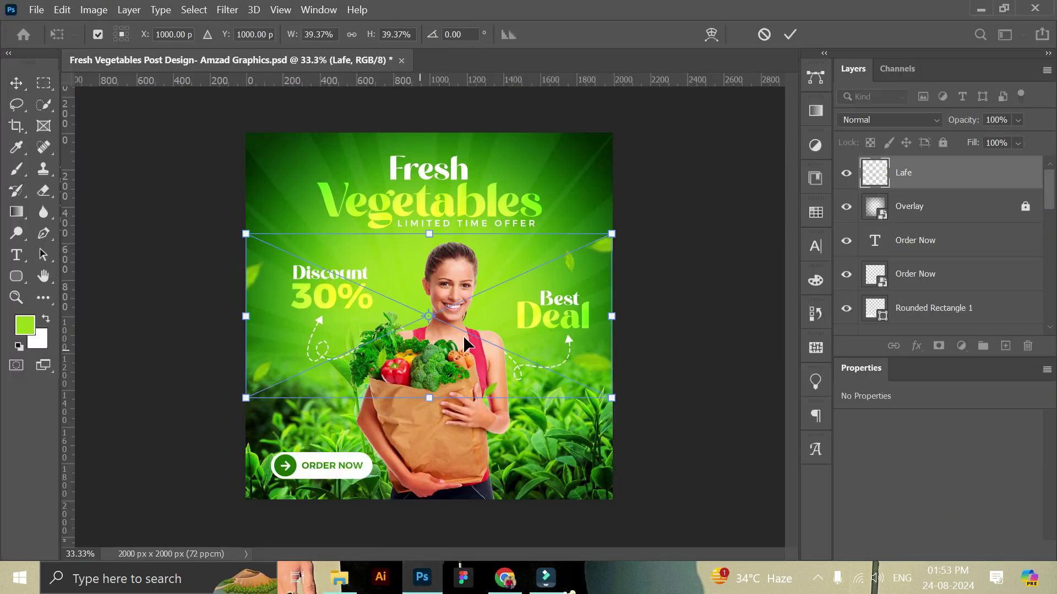
- Move the Lafe leaves layer up near the headline and commit it at 39.37%
drag(508, 292, 509, 200)
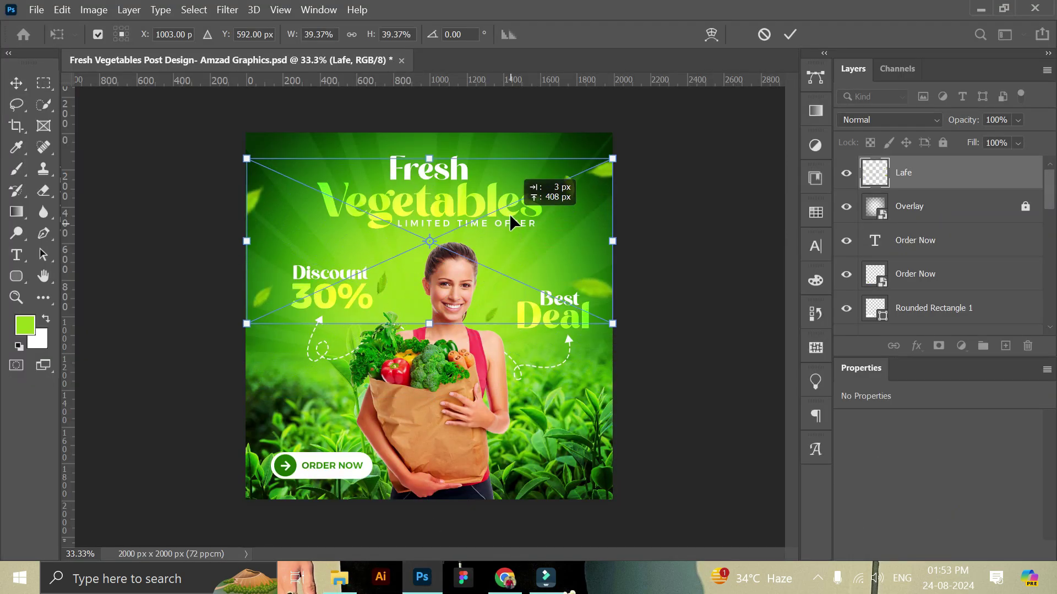
drag(510, 203, 510, 210)
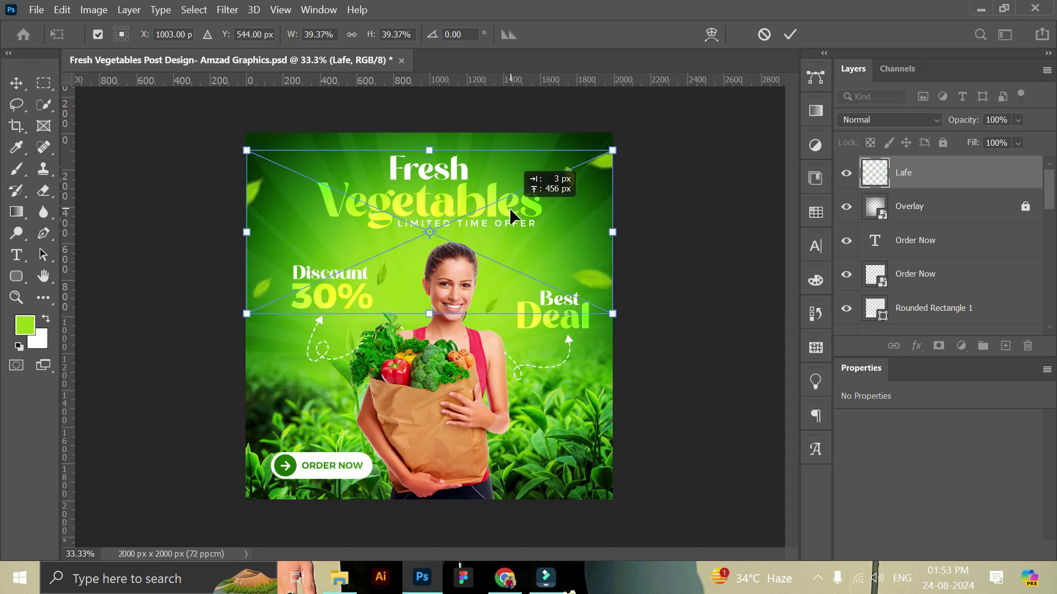
click(793, 34)
click(695, 241)
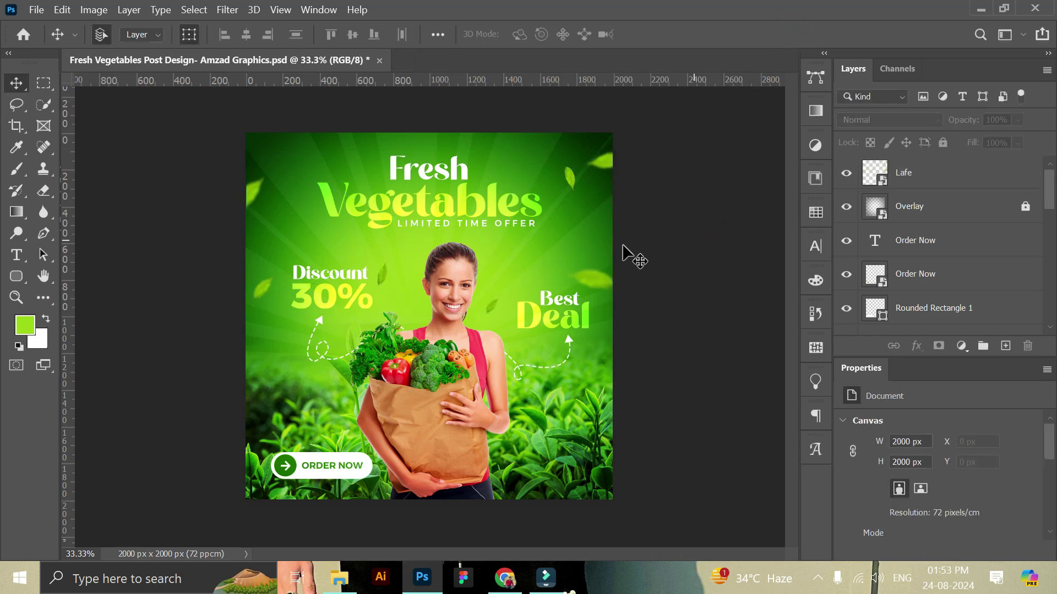
click(16, 298)
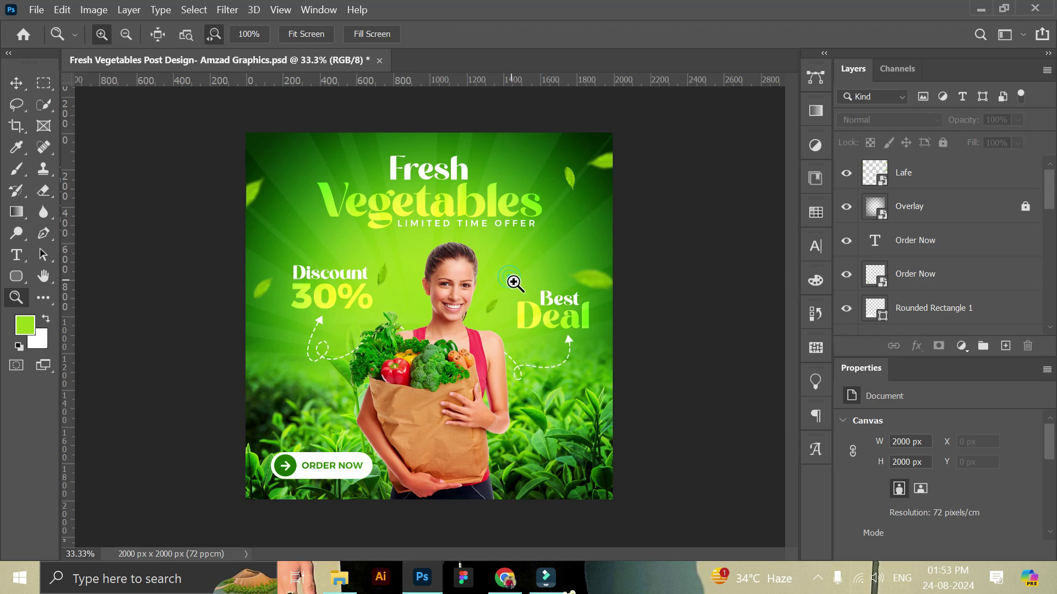
drag(513, 282, 517, 286)
click(22, 81)
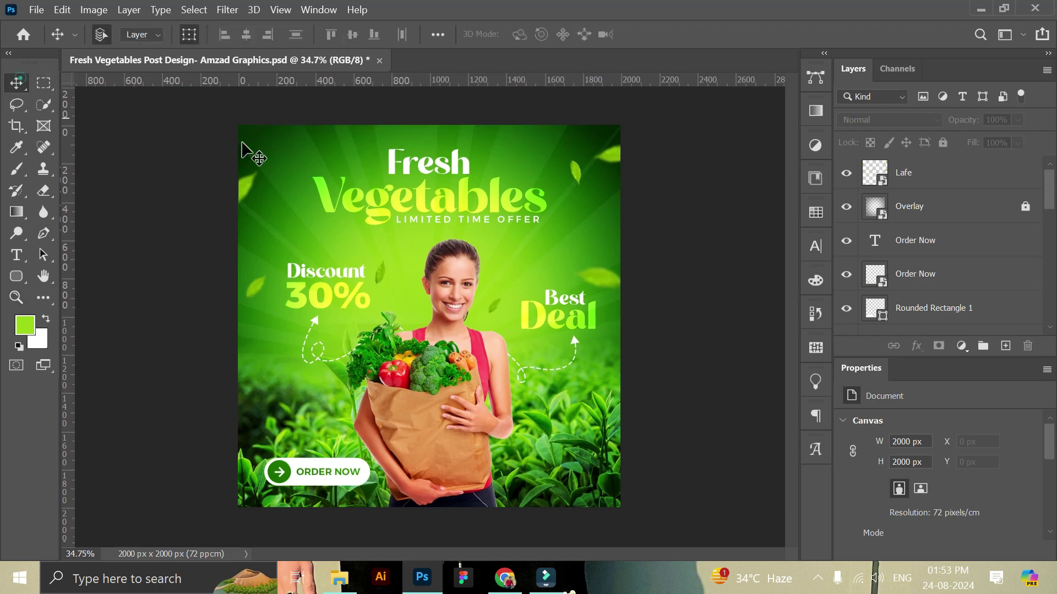
- Add a new Layer 2 above the woman photo and clip it to her
click(483, 345)
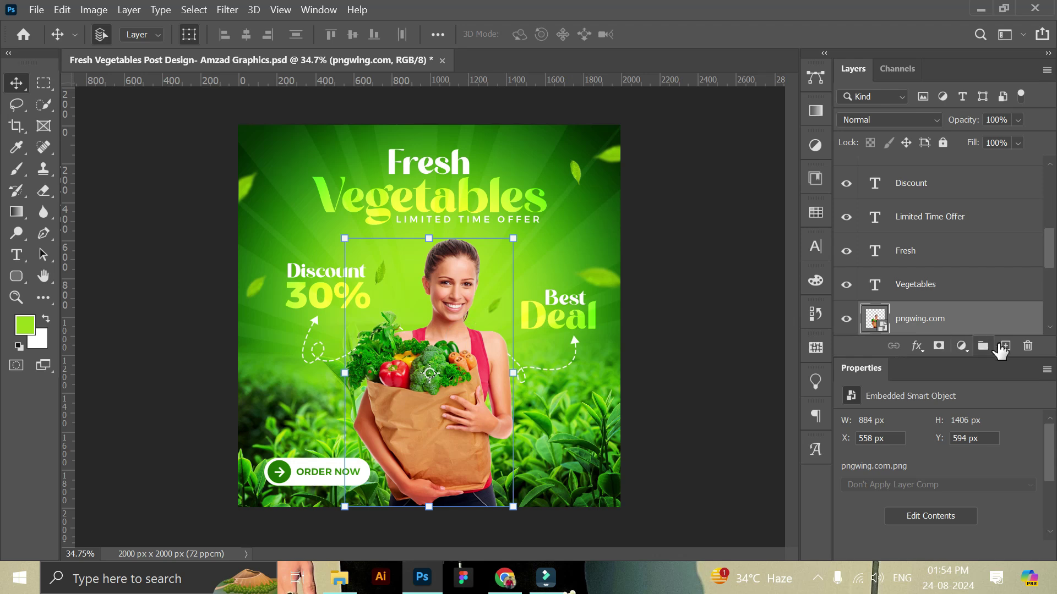
click(1006, 346)
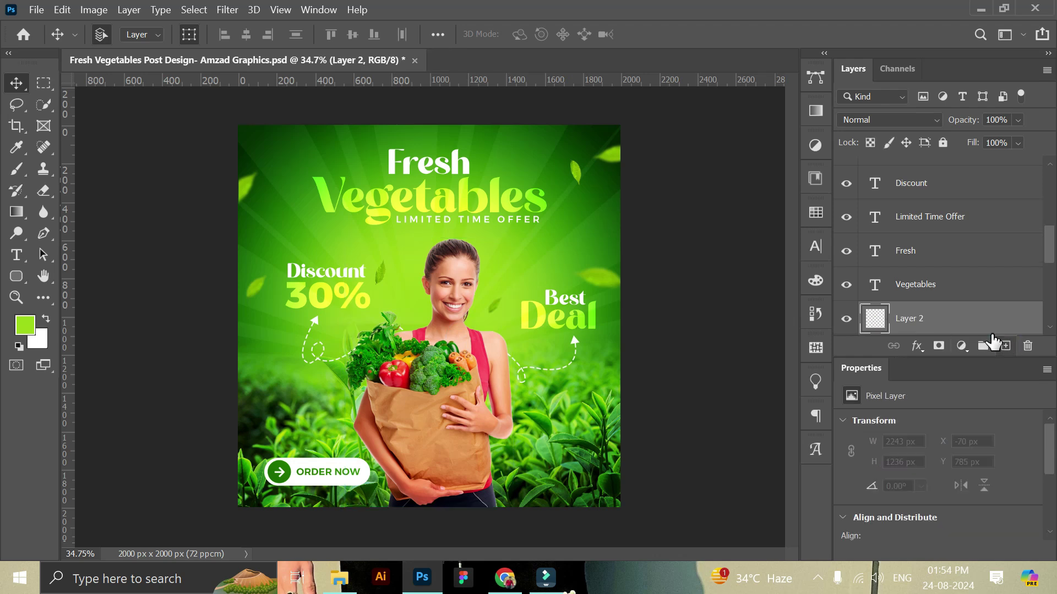
scroll(949, 299, down, 1)
right_click(922, 289)
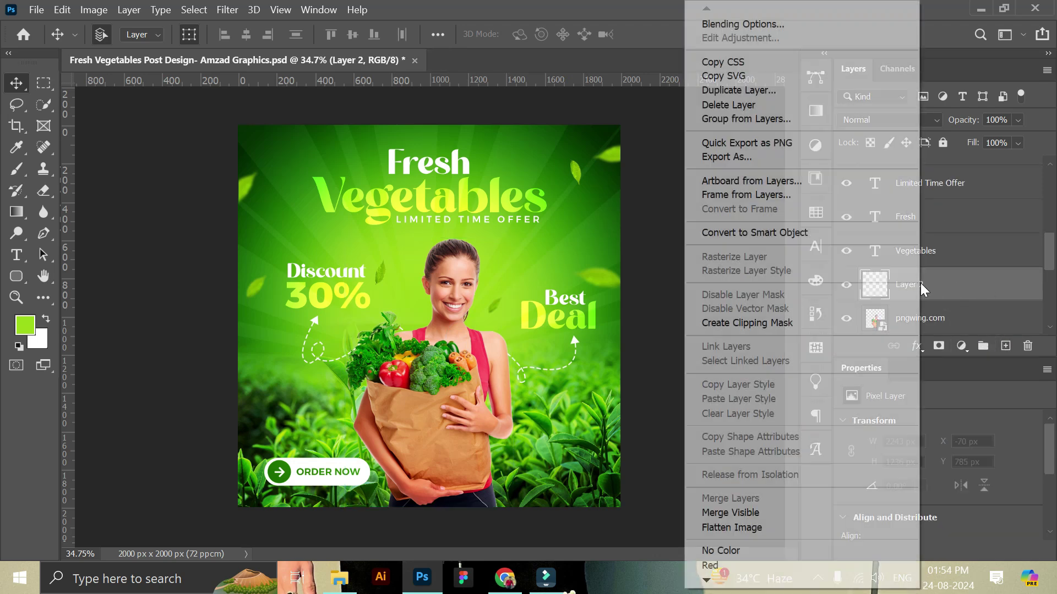
click(783, 325)
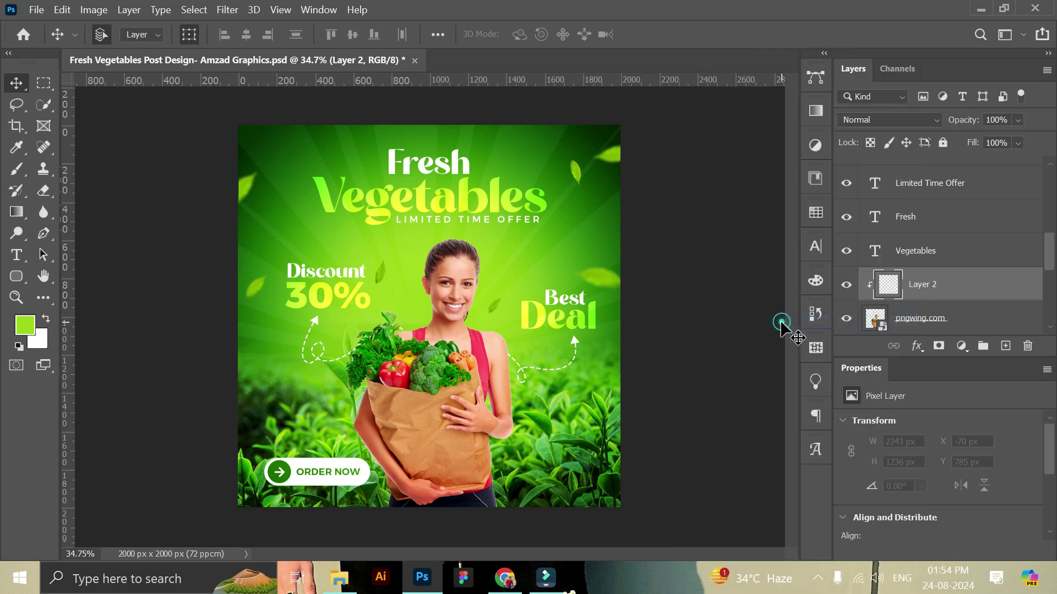
- Pick a green foreground colour and set the brush size to 177 px
click(16, 169)
click(24, 325)
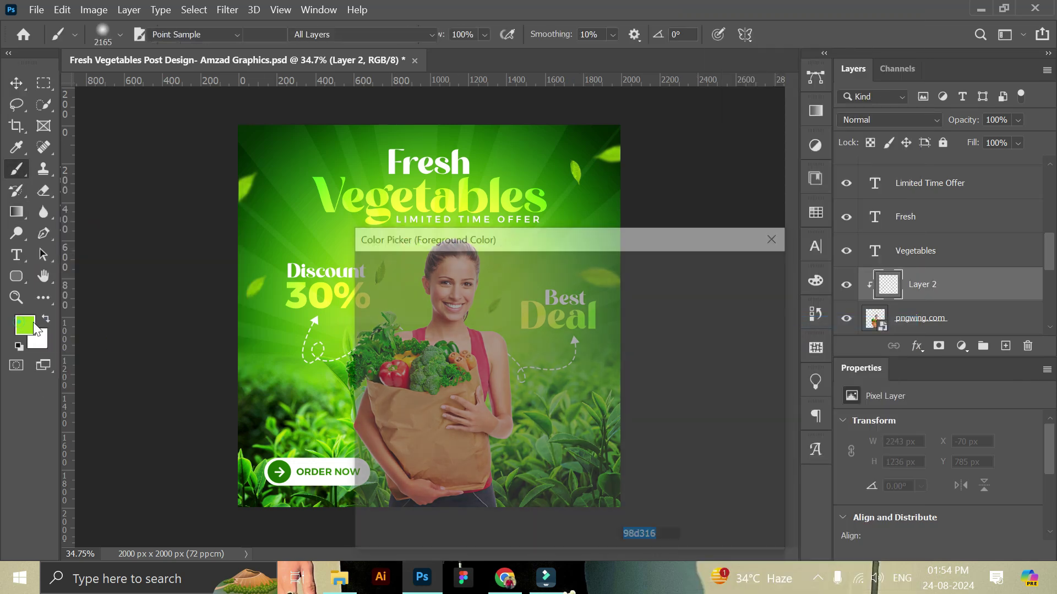
drag(504, 237, 435, 394)
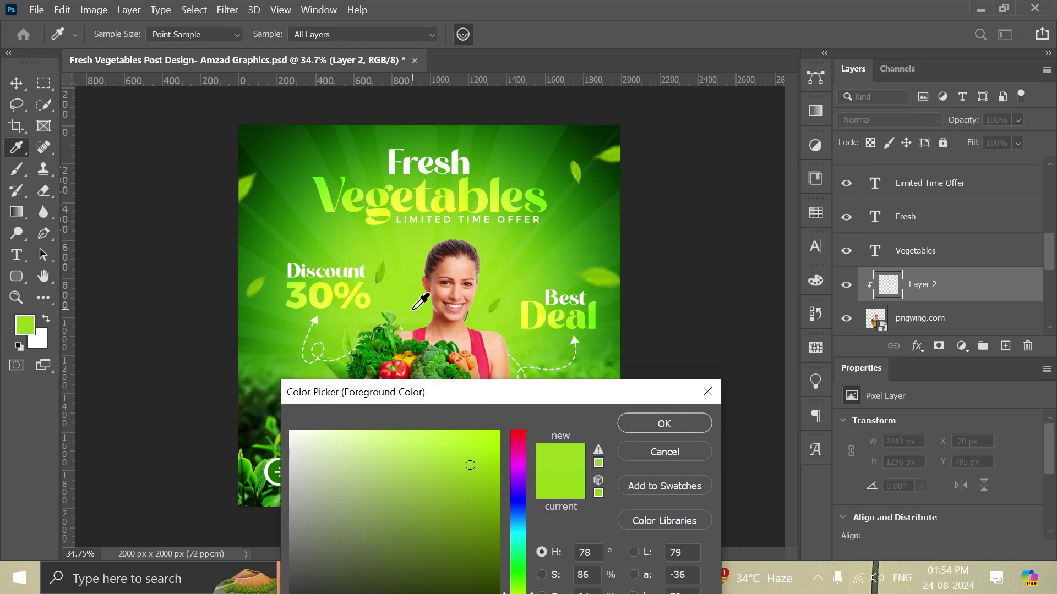
click(625, 423)
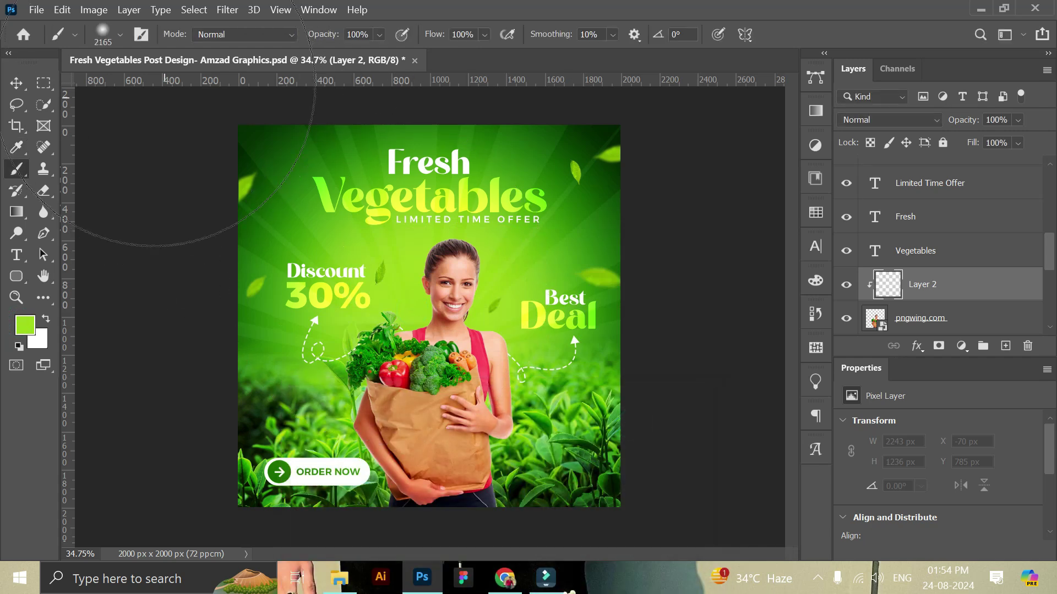
click(103, 34)
click(119, 84)
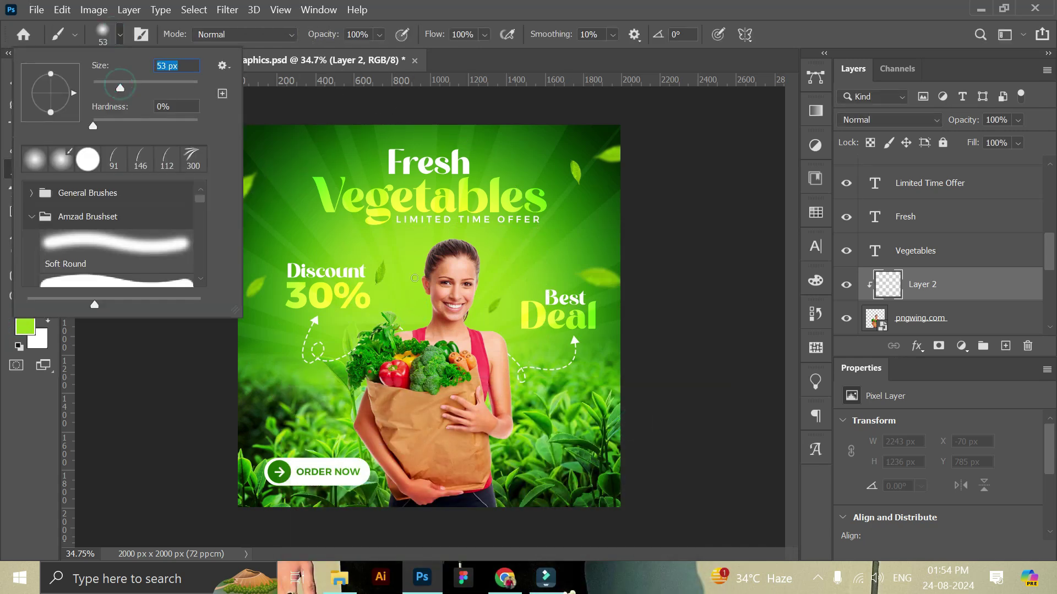
click(146, 82)
click(166, 82)
click(6, 278)
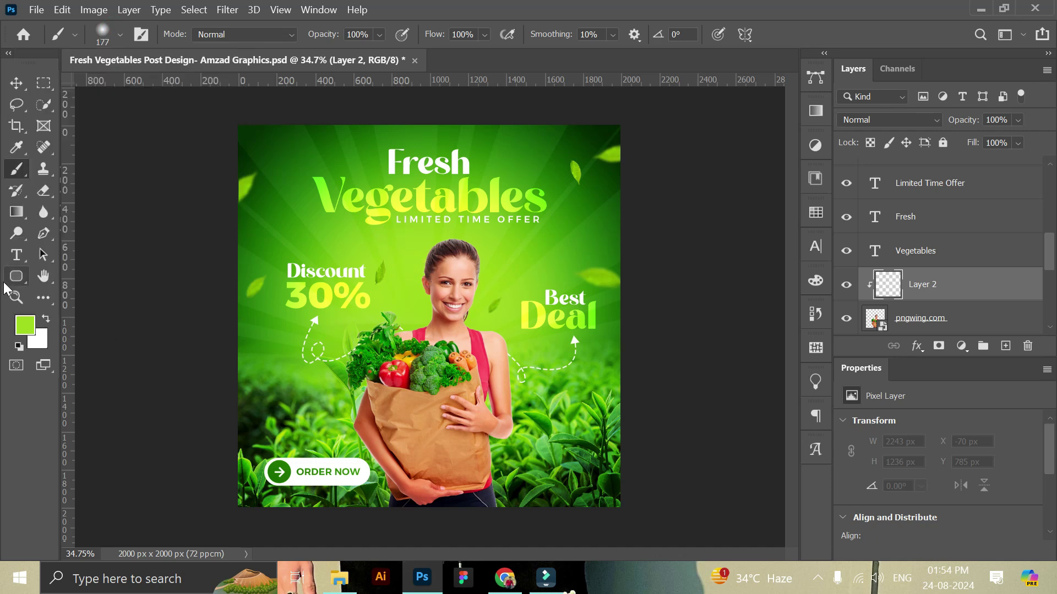
- Paint soft green over the woman's face, neck and arm
click(15, 297)
drag(441, 280, 474, 286)
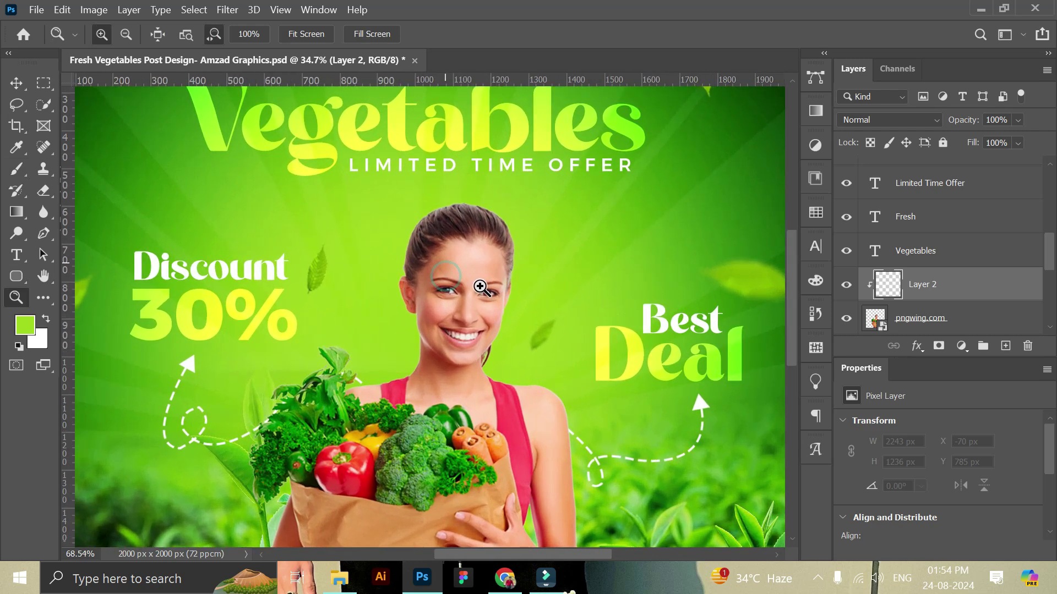
click(19, 175)
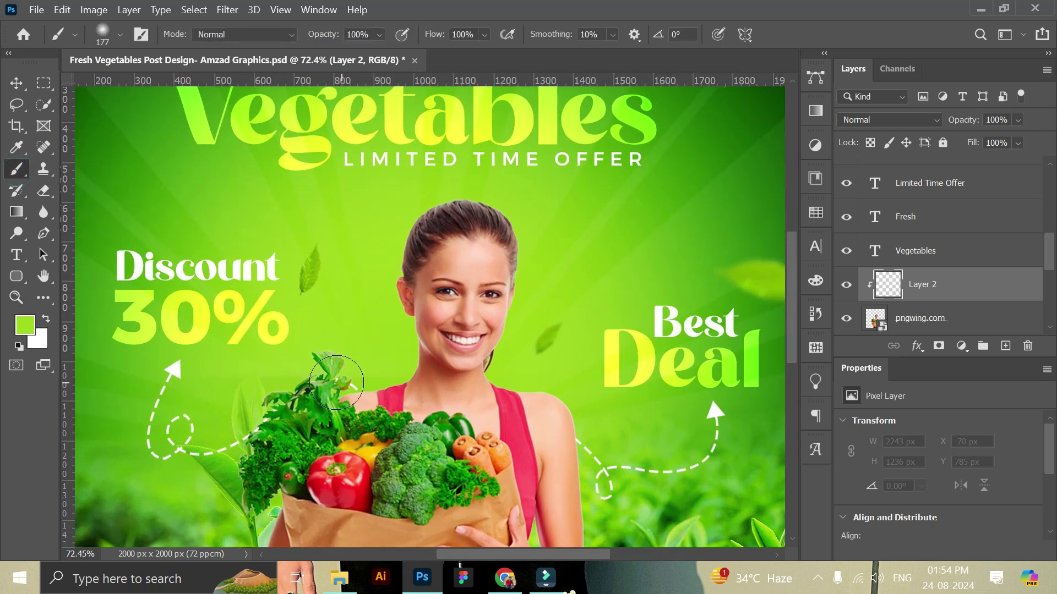
mouse_move(397, 374)
mouse_down()
mouse_move(403, 254)
mouse_move(422, 210)
mouse_move(455, 189)
mouse_move(502, 200)
mouse_move(530, 277)
mouse_move(507, 354)
mouse_move(514, 372)
mouse_move(564, 391)
mouse_up()
scroll(577, 406, down, 3)
scroll(577, 405, down, 2)
mouse_move(589, 304)
mouse_down()
mouse_move(602, 378)
mouse_move(578, 495)
mouse_move(600, 484)
mouse_up()
- Paint green over the parsley and along the left edge of the bag
scroll(600, 485, down, 4)
mouse_move(262, 181)
mouse_down()
mouse_move(286, 159)
mouse_move(237, 265)
mouse_move(248, 258)
mouse_up()
mouse_move(302, 118)
mouse_down()
mouse_move(237, 212)
mouse_move(256, 291)
mouse_move(247, 385)
mouse_up()
scroll(407, 308, up, 5)
scroll(412, 304, up, 3)
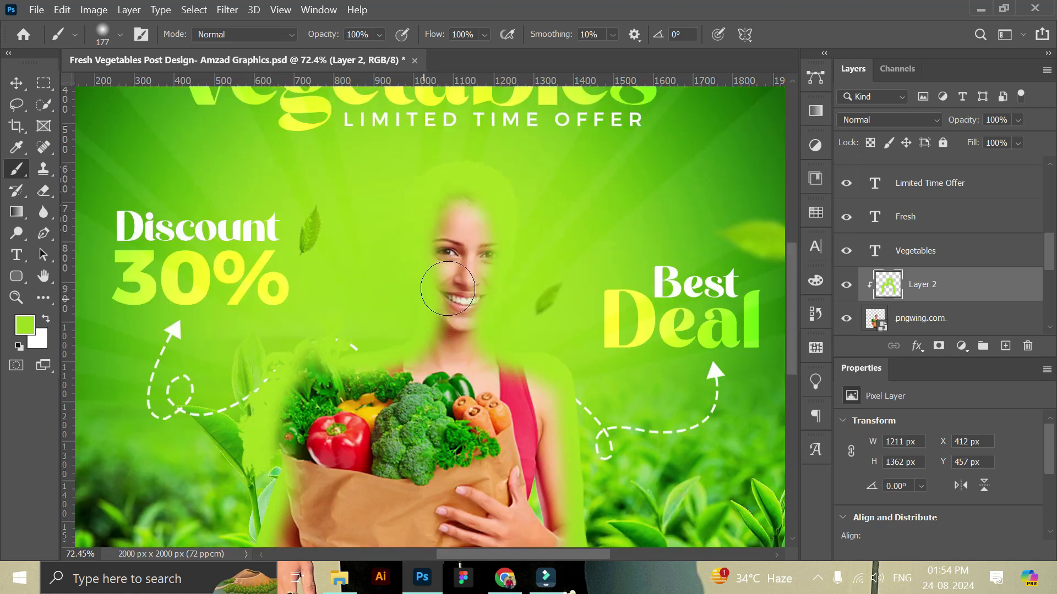
click(867, 119)
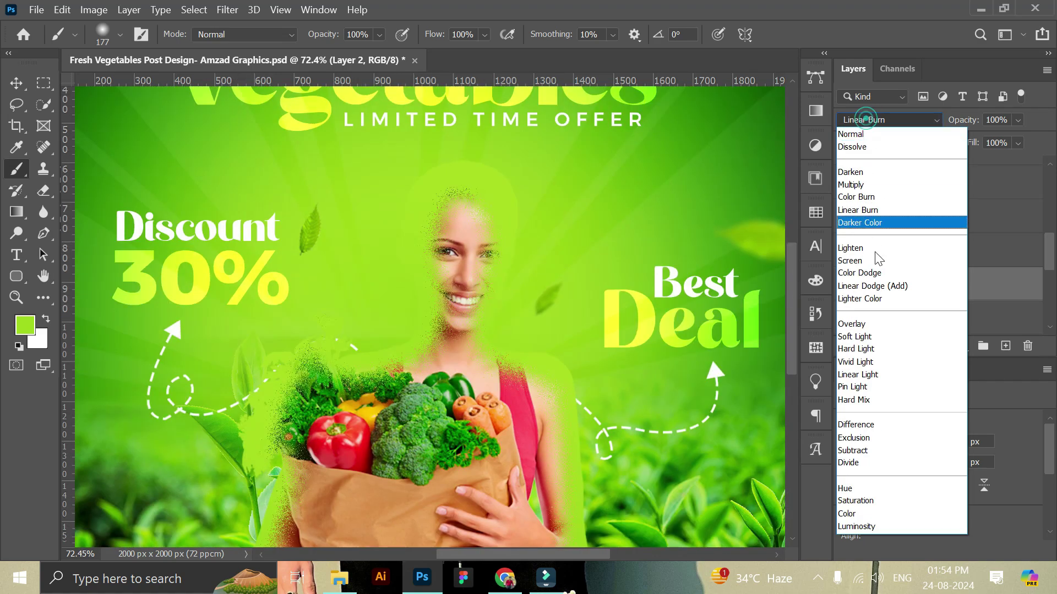
- Set Layer 2 to Overlay blend mode and size the Eraser to 168 px
click(872, 324)
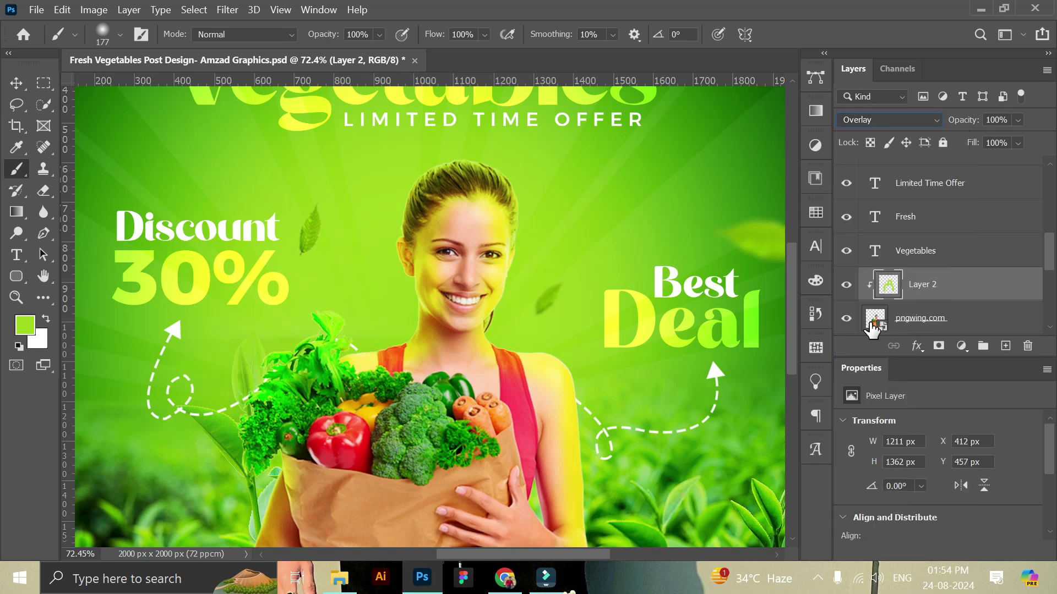
click(44, 196)
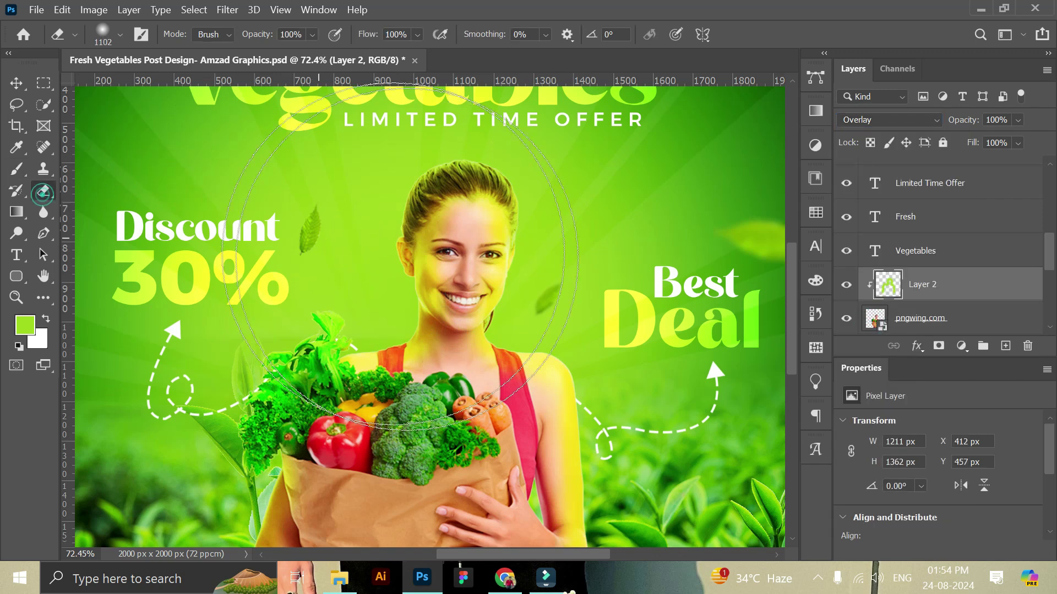
click(120, 34)
drag(156, 89, 129, 88)
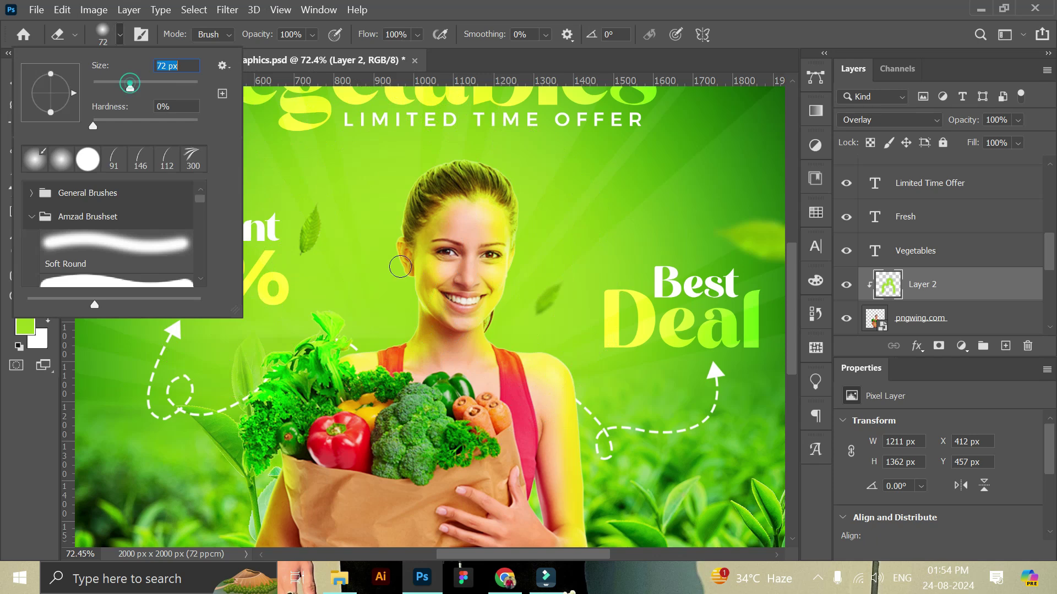
click(162, 86)
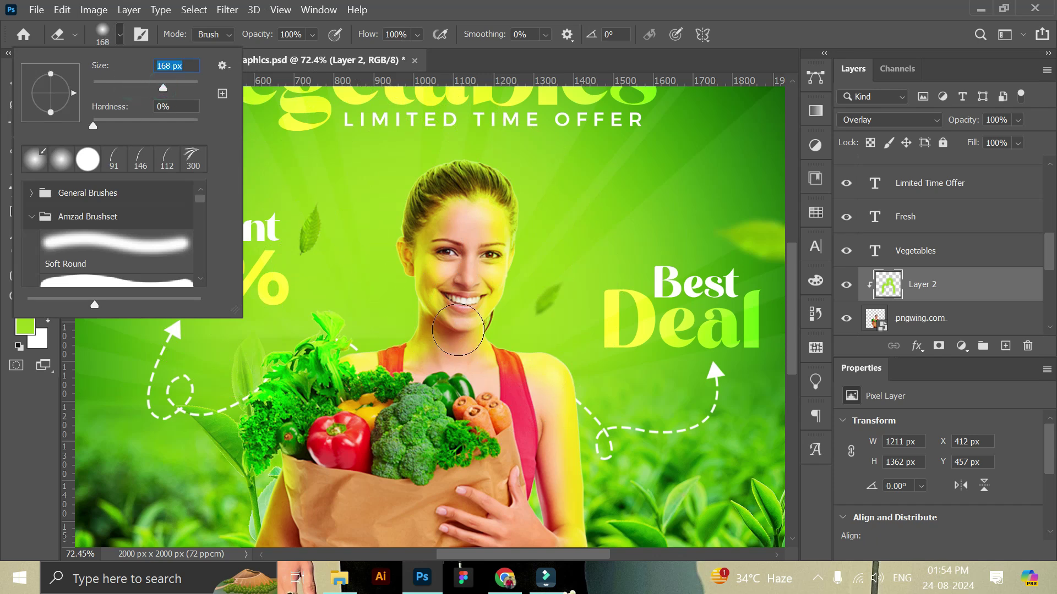
click(457, 300)
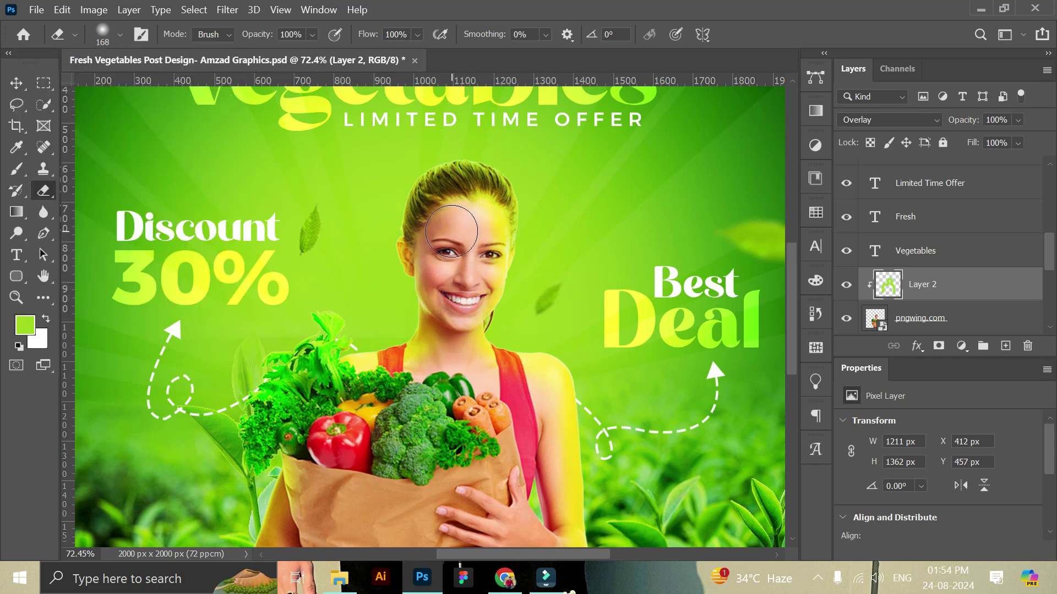
- Erase the green tint from her face, neck, paper bag, upper arm and cheek
drag(447, 214, 468, 292)
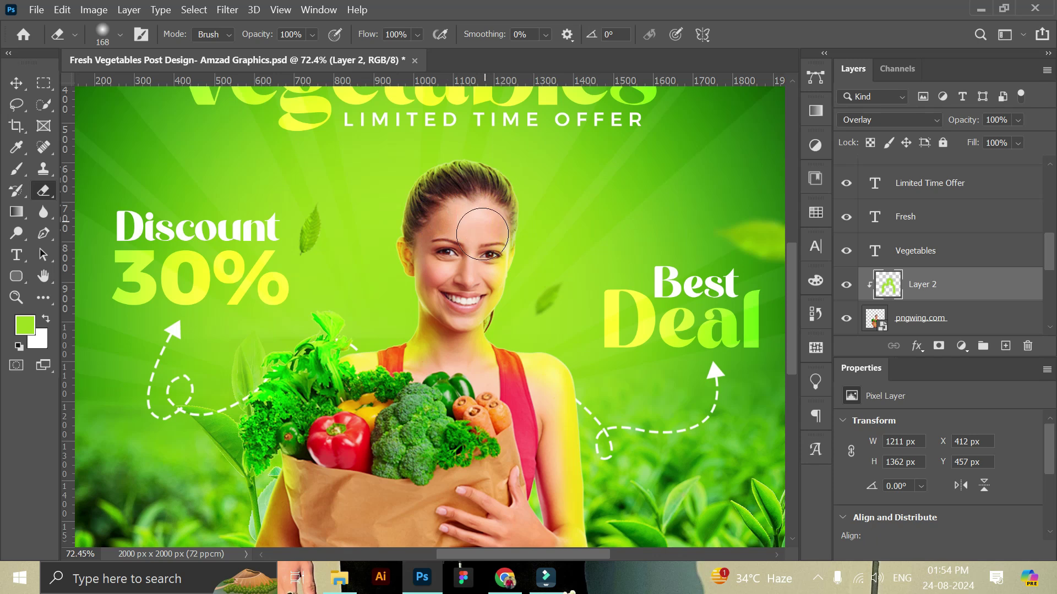
scroll(464, 297, down, 3)
drag(464, 297, 357, 344)
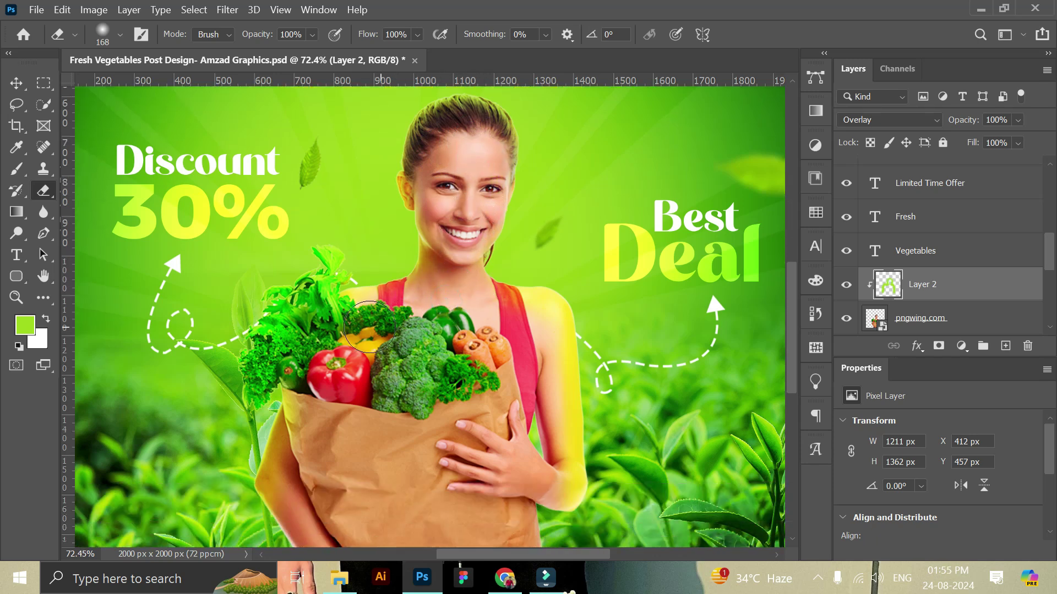
drag(320, 427, 298, 482)
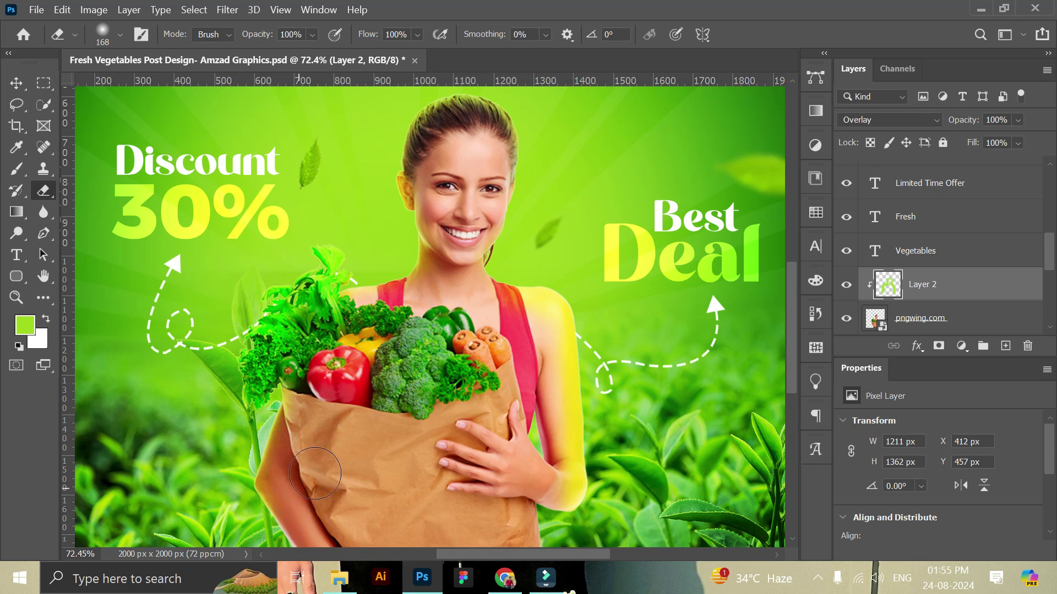
mouse_move(549, 326)
mouse_down()
mouse_move(539, 358)
mouse_move(553, 424)
mouse_move(542, 478)
mouse_move(559, 478)
mouse_move(537, 366)
mouse_up()
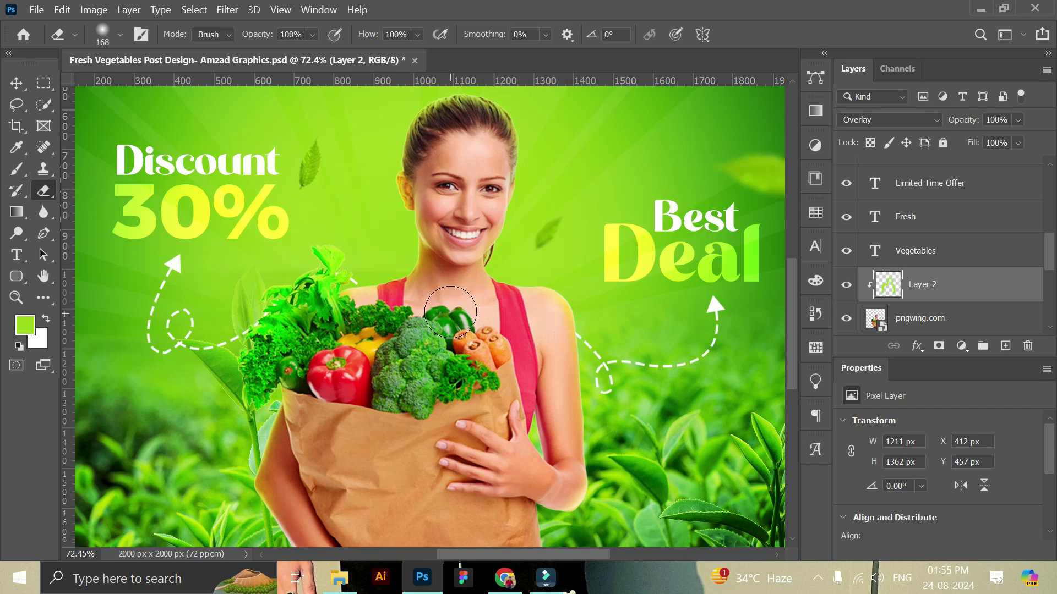
scroll(450, 313, up, 2)
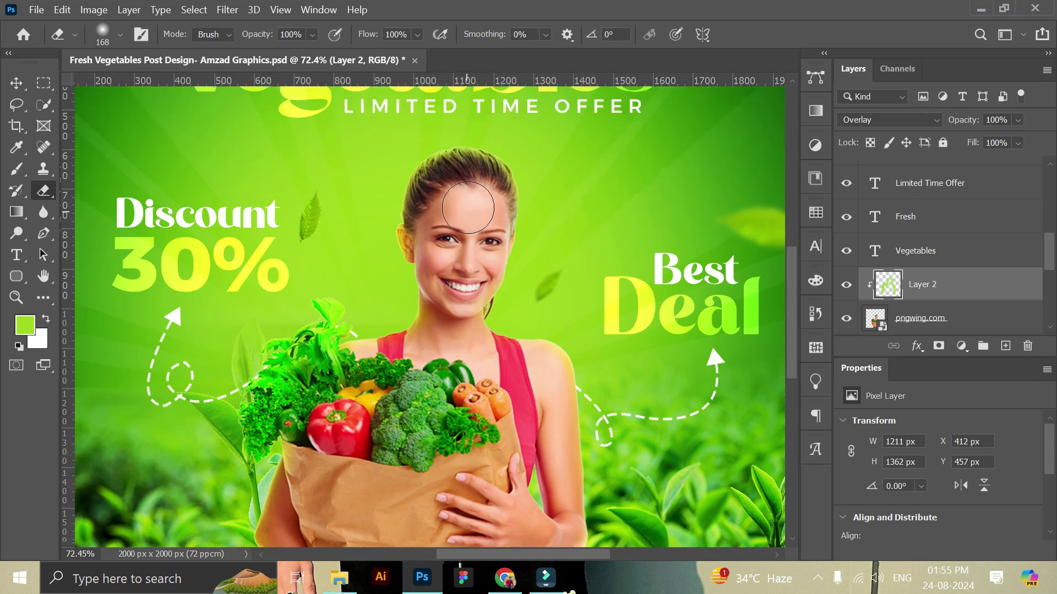
drag(454, 222, 431, 233)
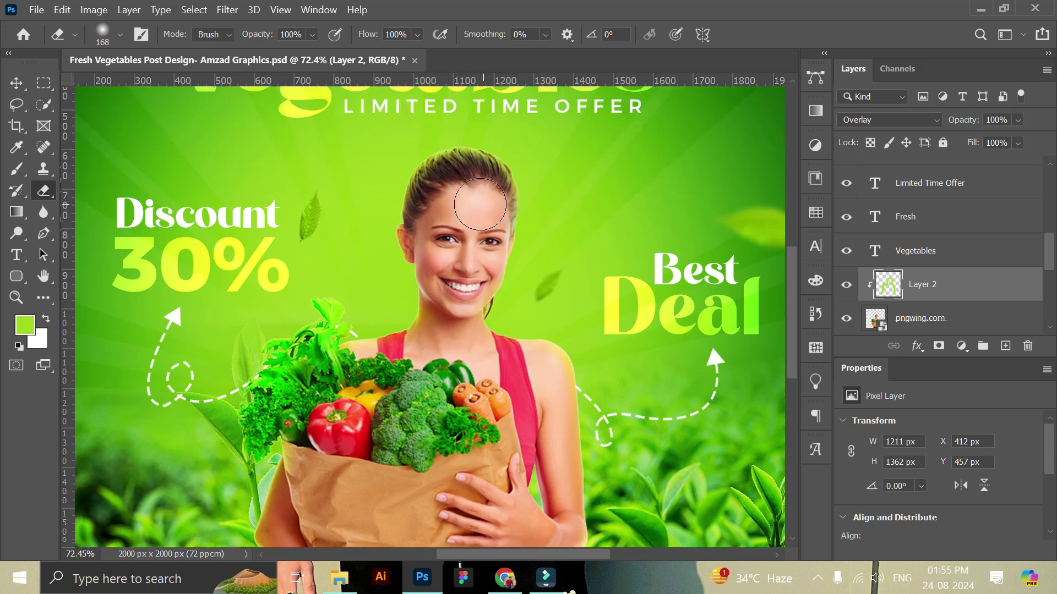
click(17, 169)
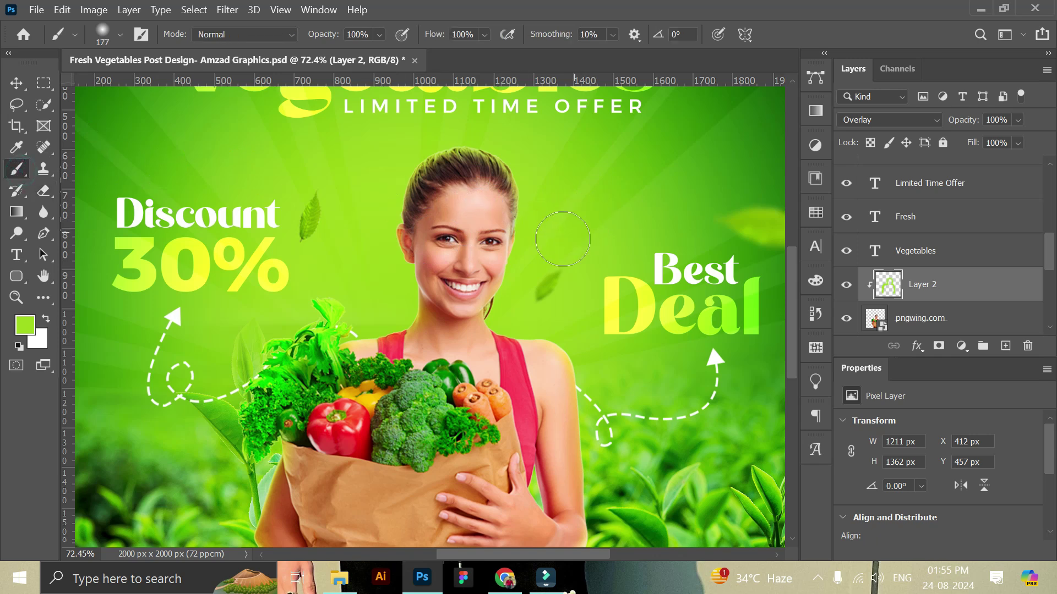
- Paint lime glow along her hair, above her head, down her arm and over the leafy greens
drag(543, 234, 544, 173)
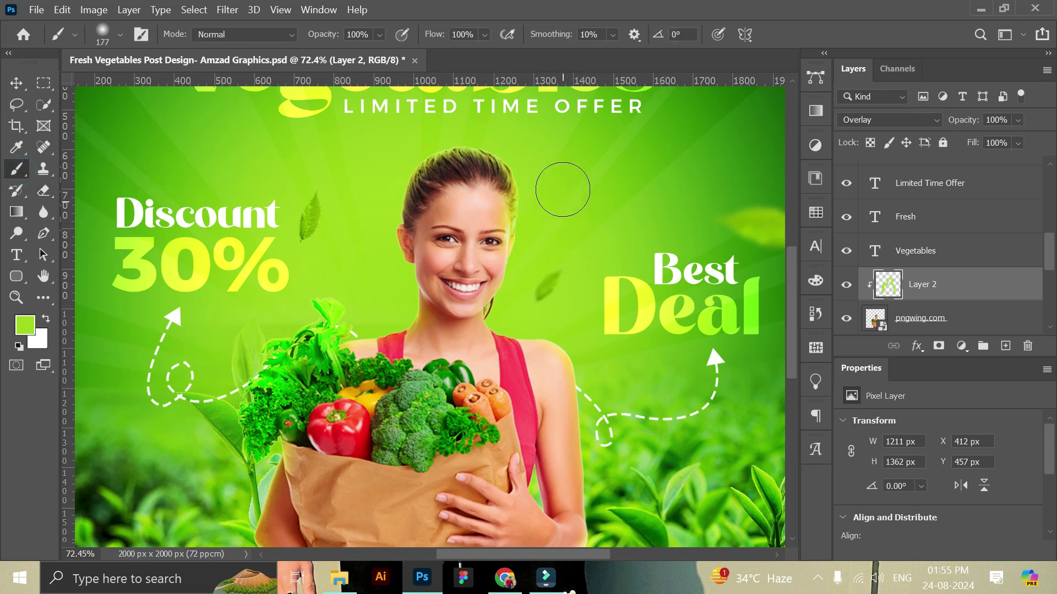
drag(552, 166, 532, 152)
scroll(604, 318, down, 2)
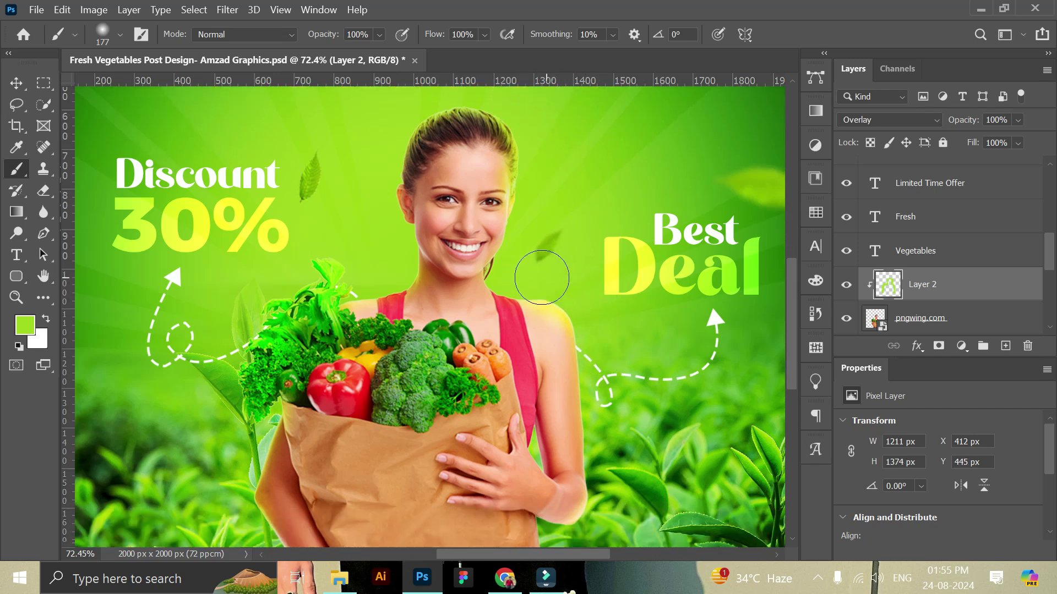
click(517, 278)
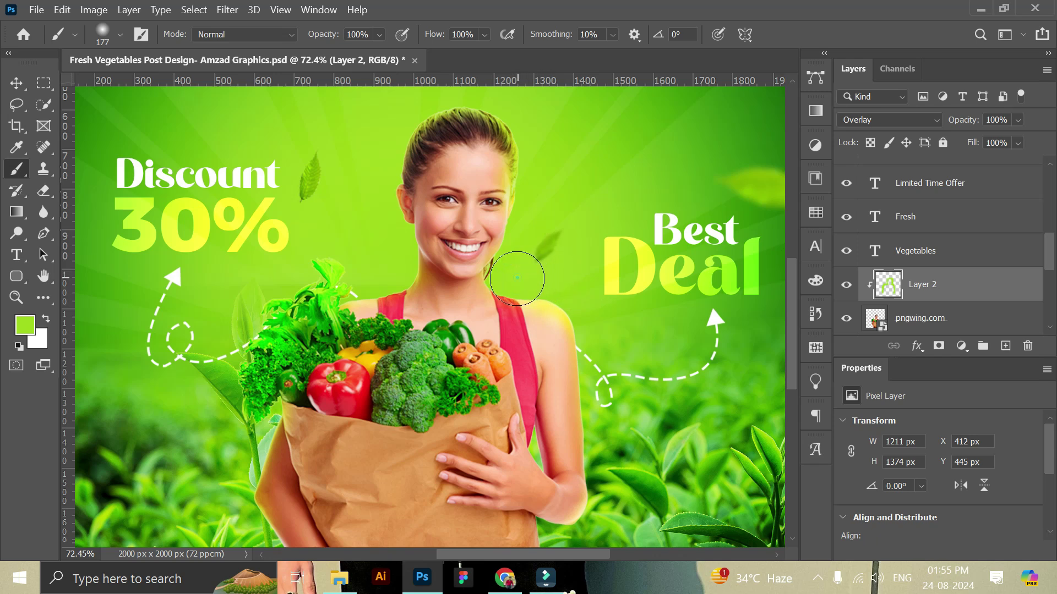
scroll(613, 318, down, 3)
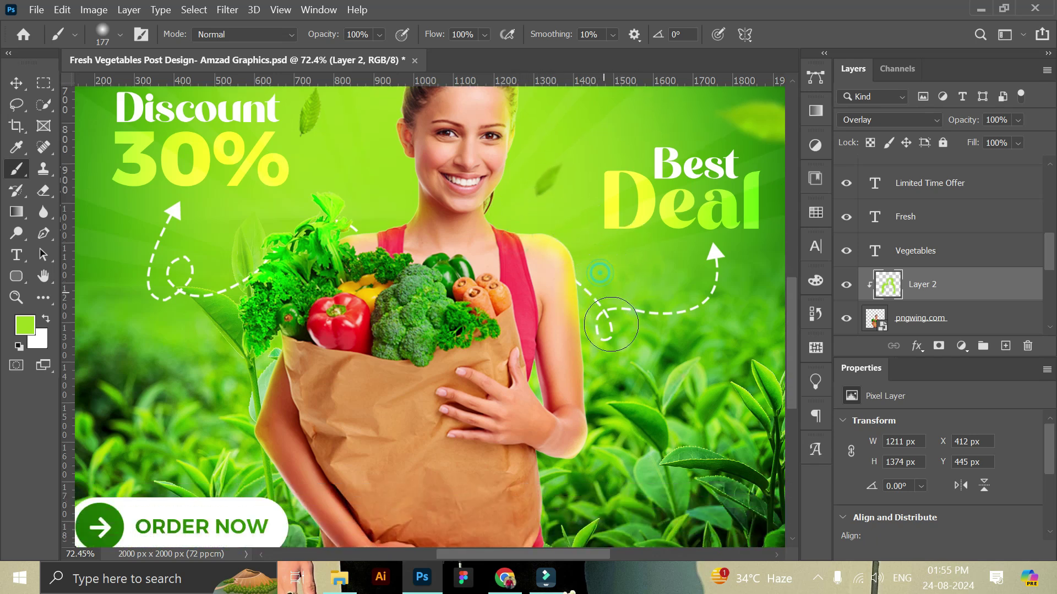
drag(602, 319, 618, 395)
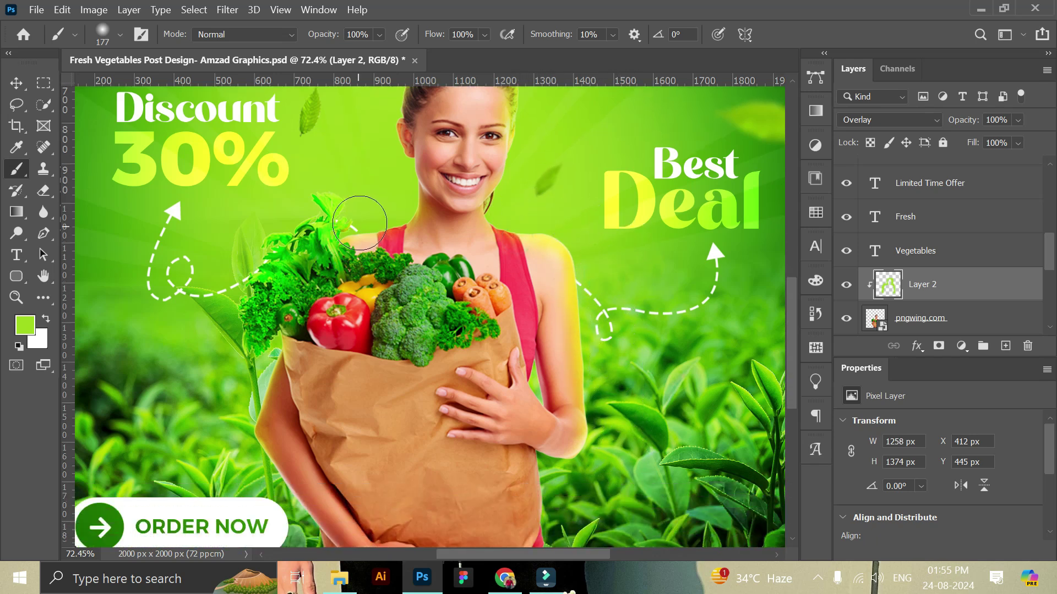
drag(361, 208, 313, 261)
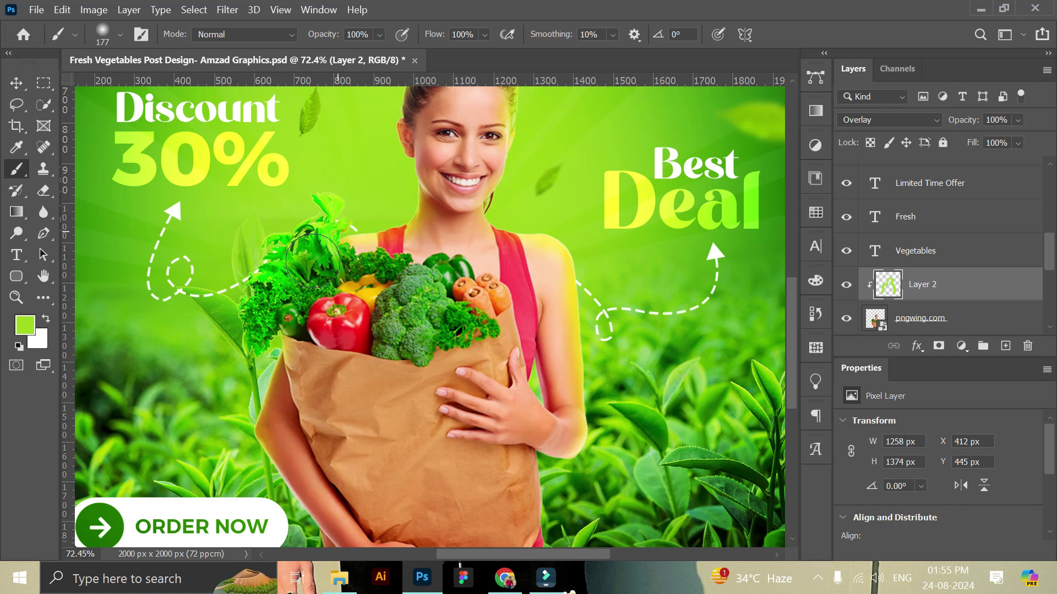
drag(231, 283, 245, 344)
scroll(330, 248, up, 3)
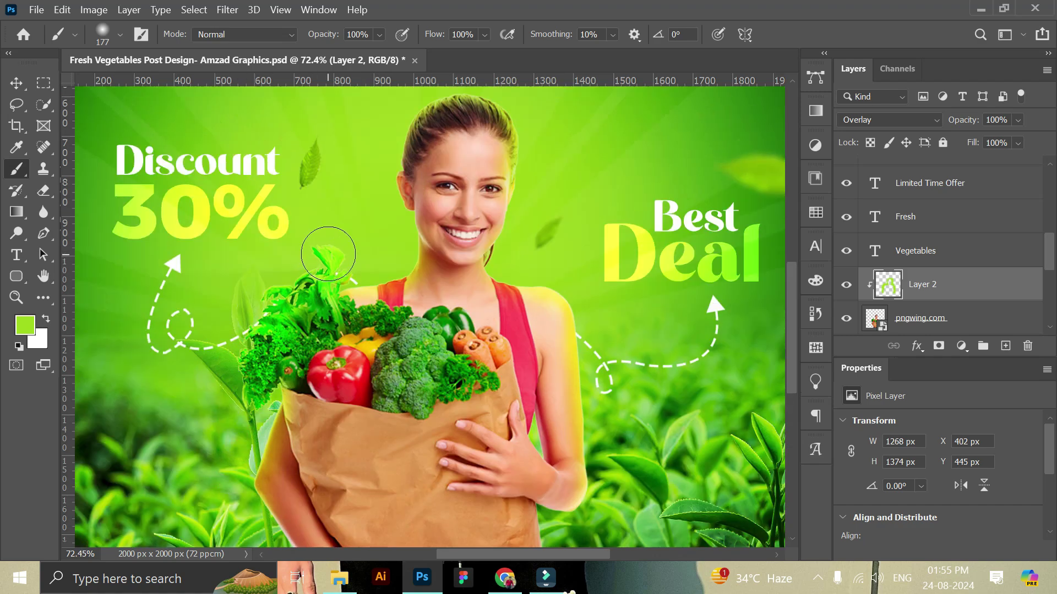
scroll(348, 251, up, 3)
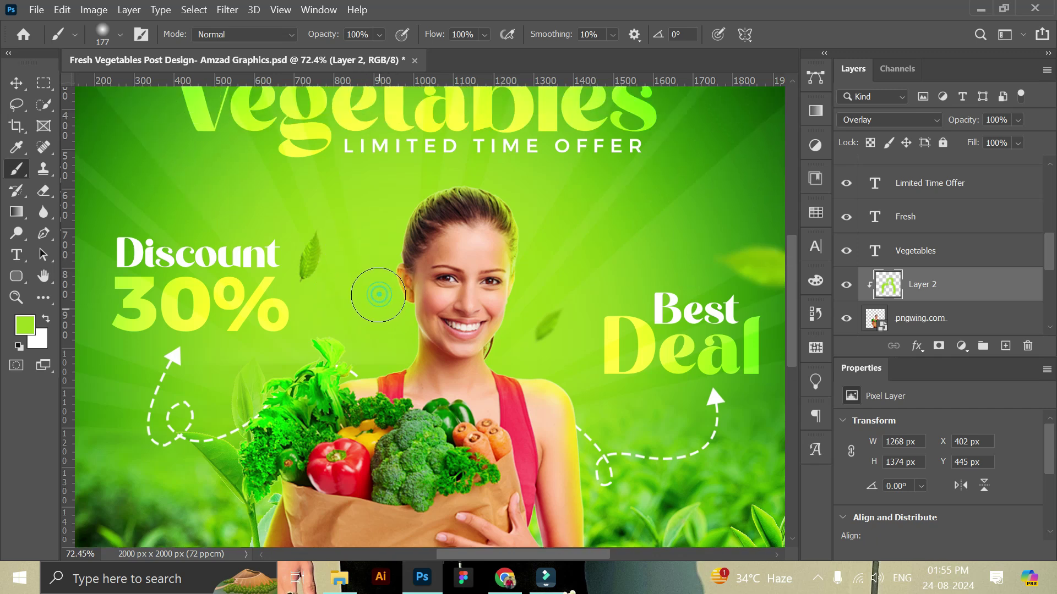
- Erase the glow from her forehead and face down to the chin
click(44, 190)
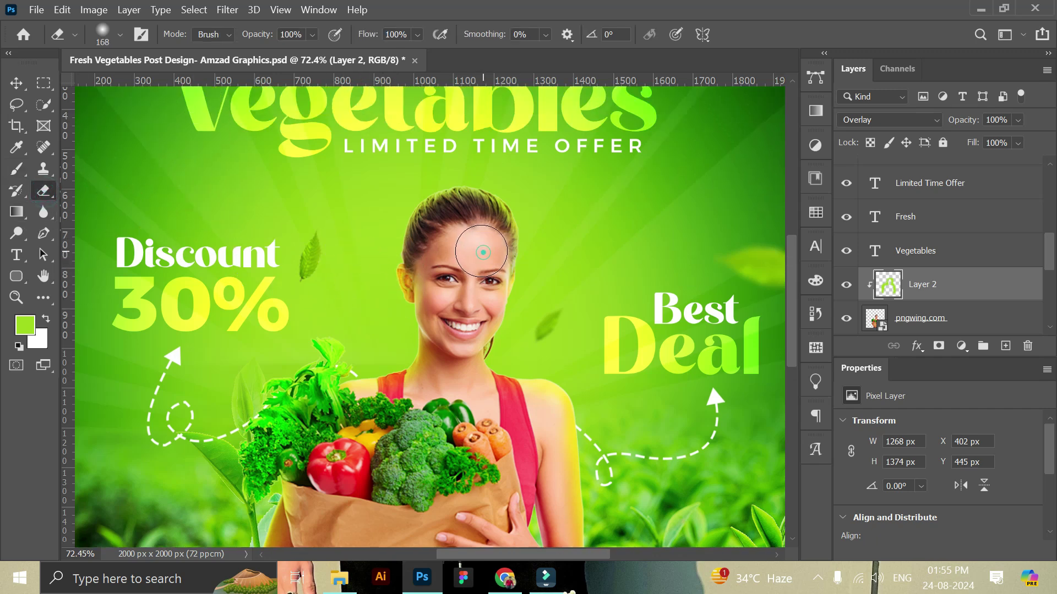
drag(483, 252, 468, 237)
drag(452, 298, 449, 338)
click(17, 171)
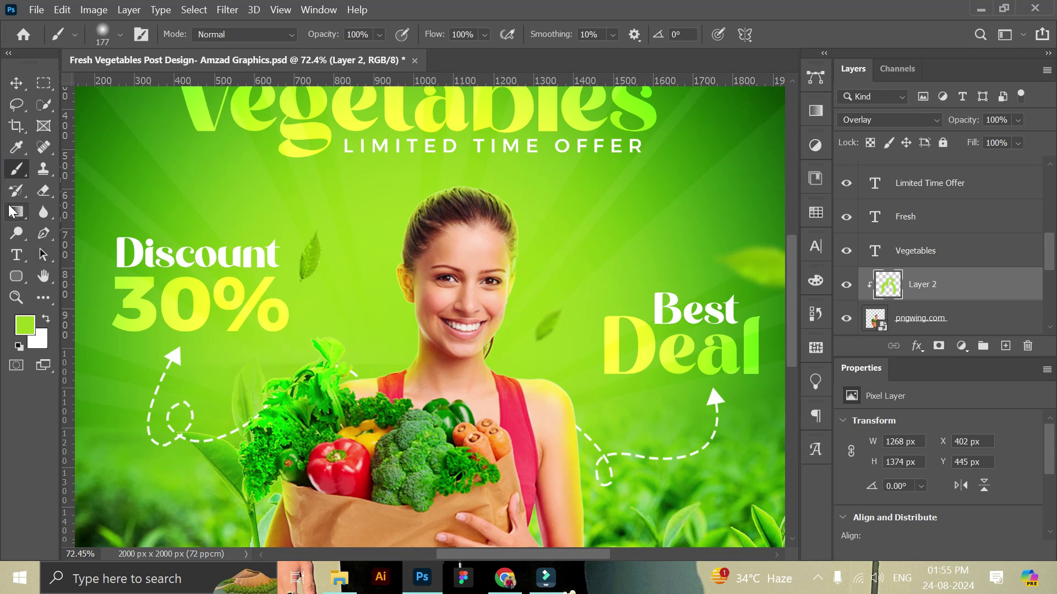
click(44, 190)
drag(467, 266, 473, 257)
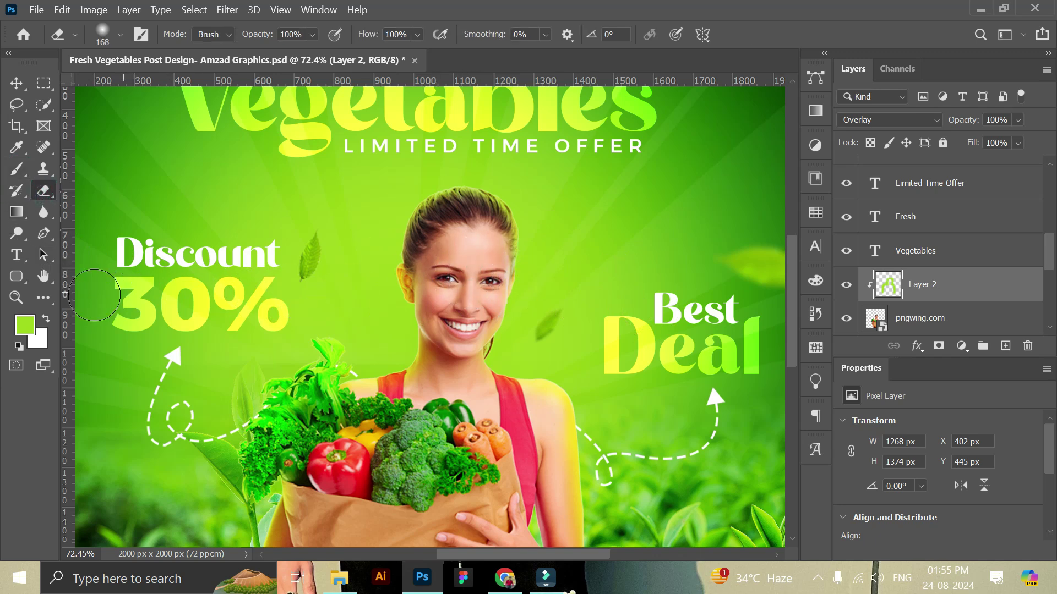
click(16, 297)
drag(408, 302, 386, 301)
drag(469, 282, 536, 326)
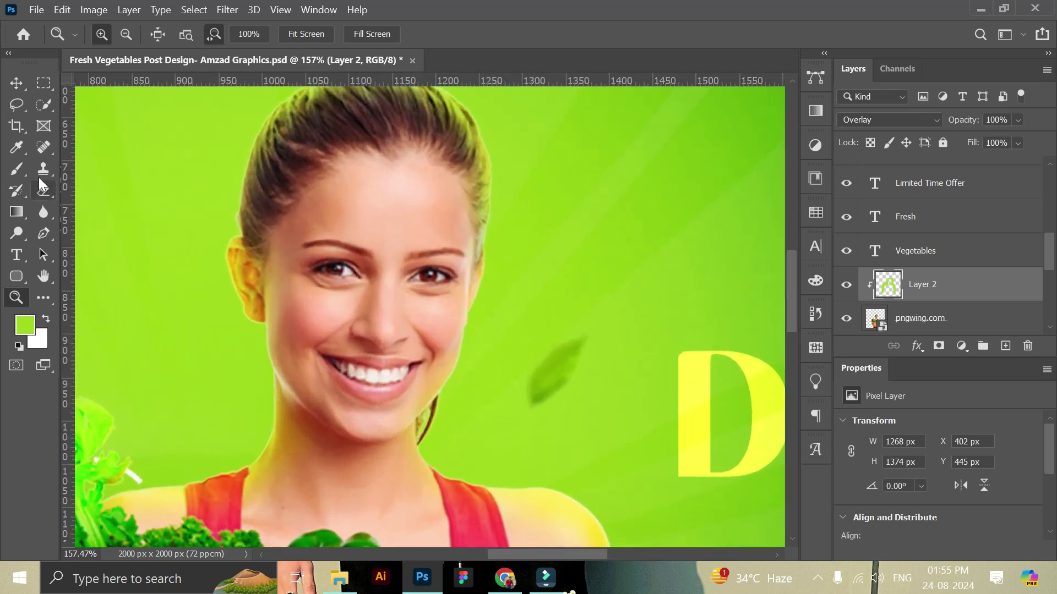
click(16, 169)
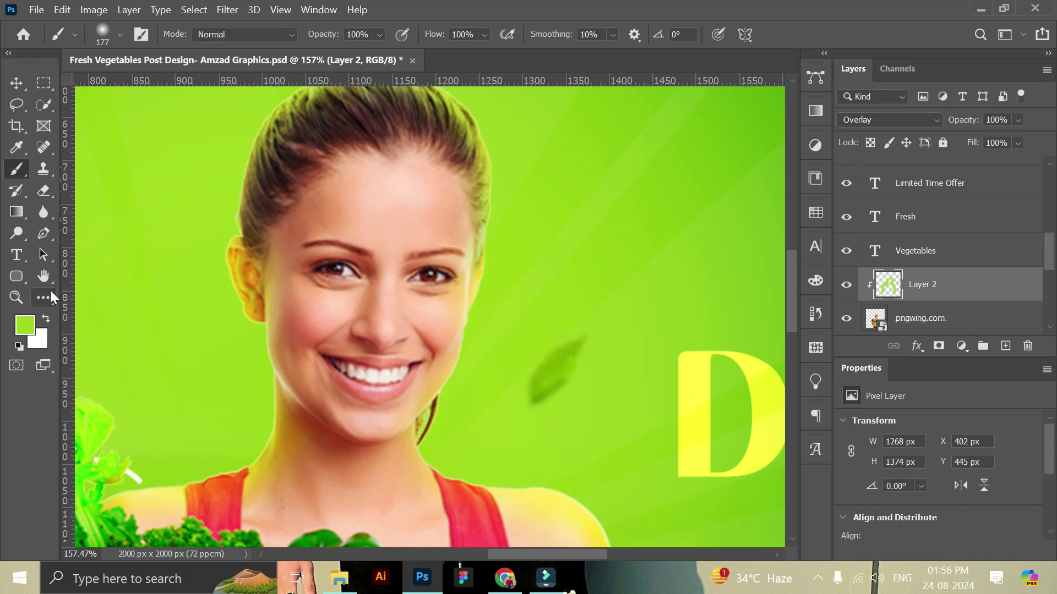
click(22, 299)
scroll(378, 295, down, 5)
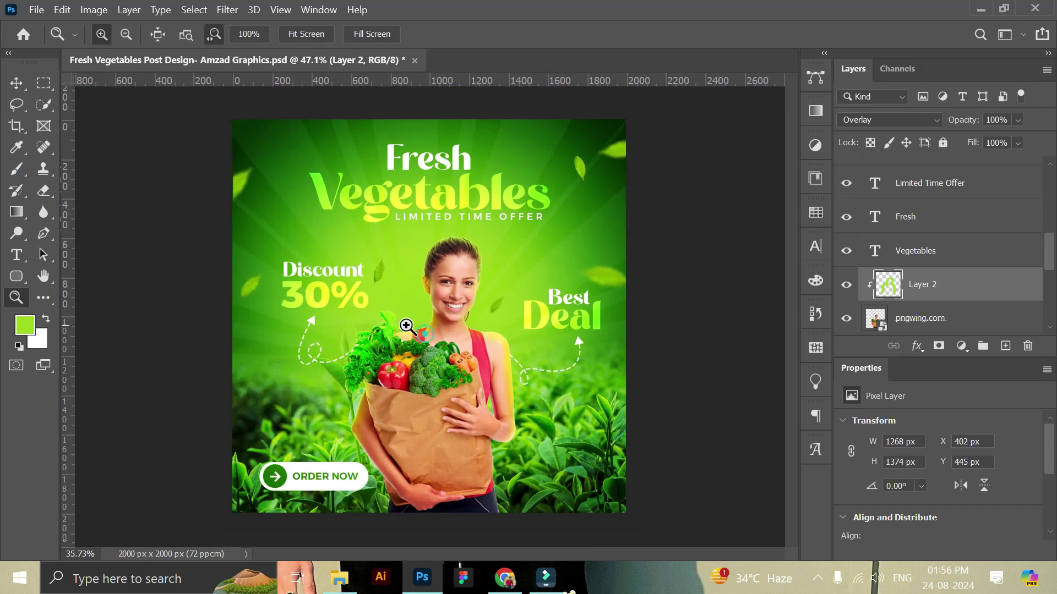
drag(406, 326, 474, 321)
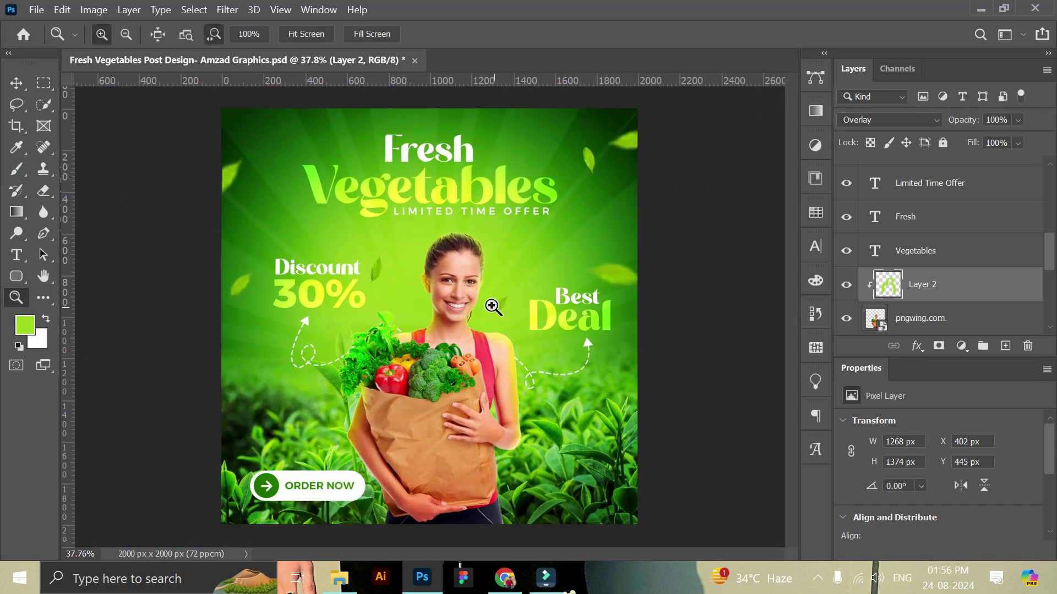
click(507, 295)
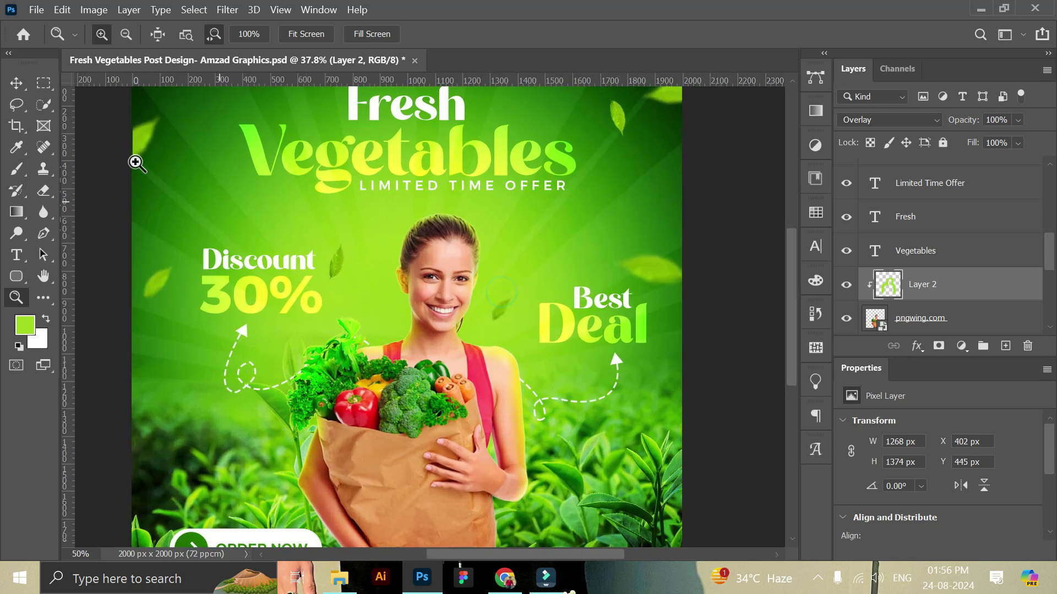
alt+click(408, 296)
key(ctrl+0)
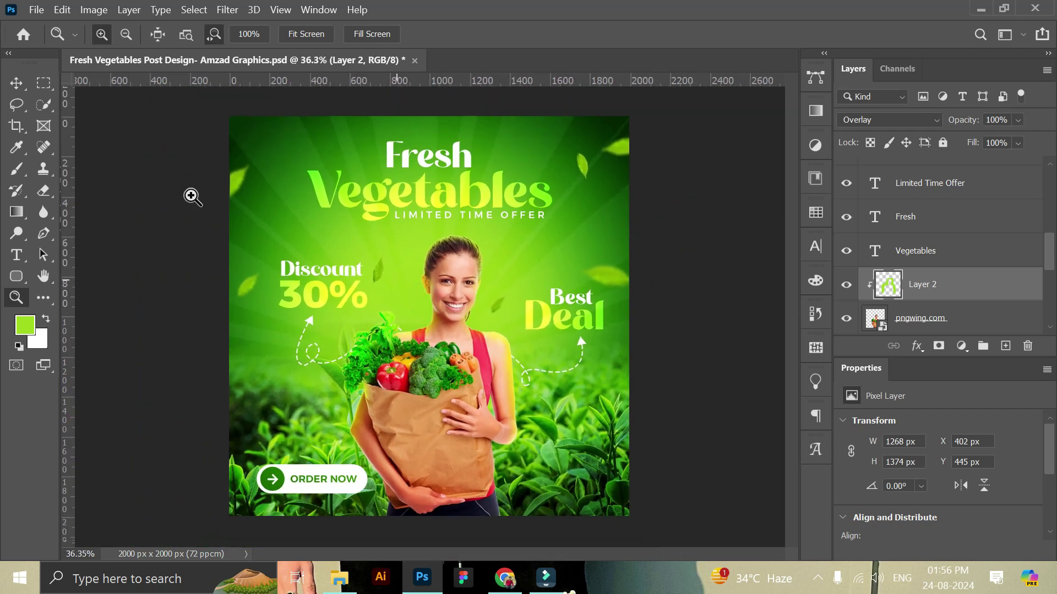
key(v)
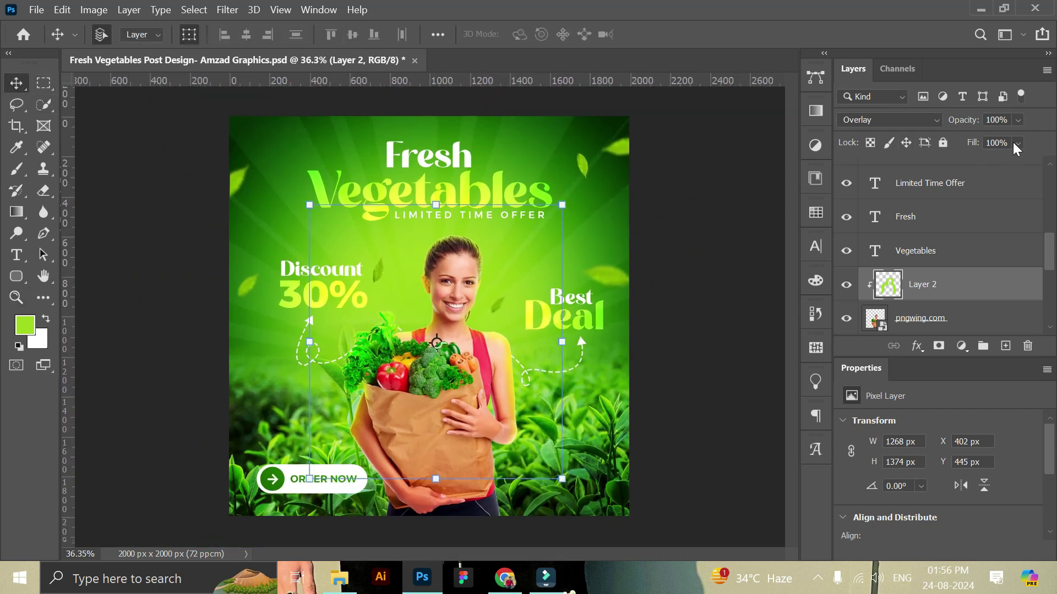
- Lower the glow layer's opacity to 79% and preview the poster
click(1017, 121)
drag(1016, 137, 1030, 144)
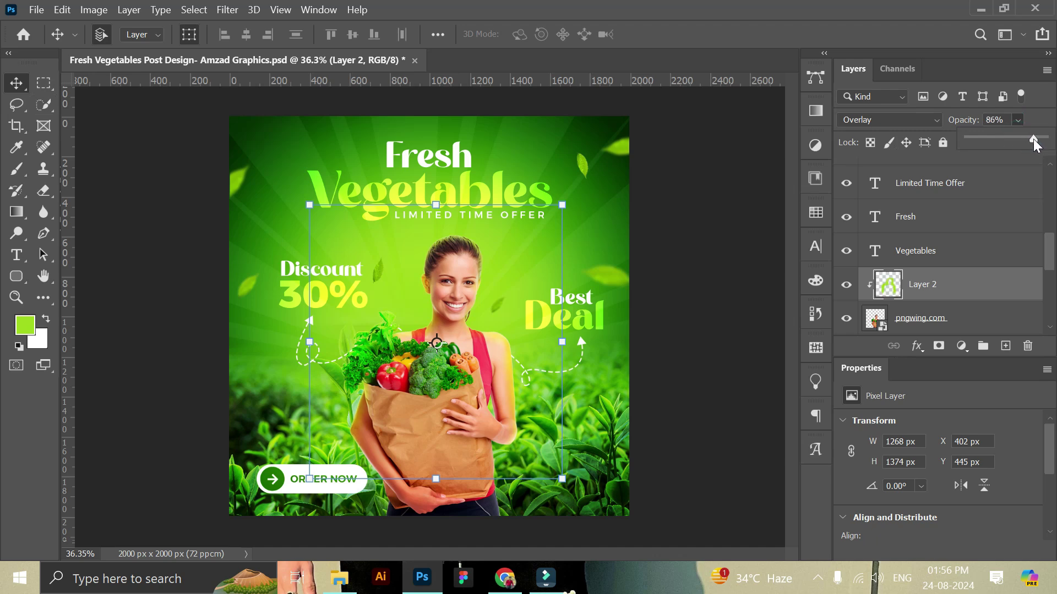
drag(1033, 144, 1028, 144)
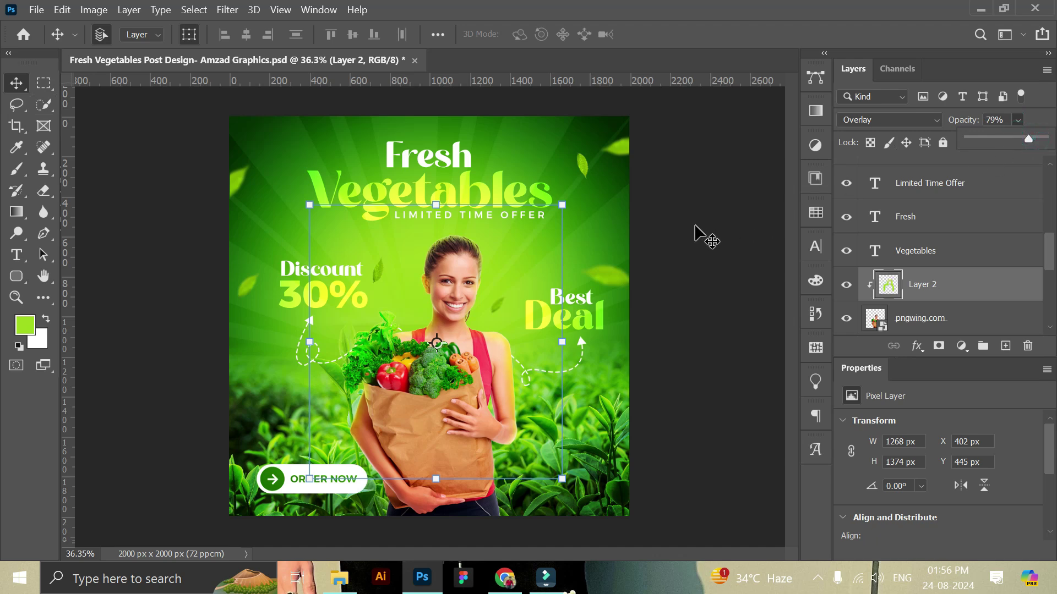
click(696, 226)
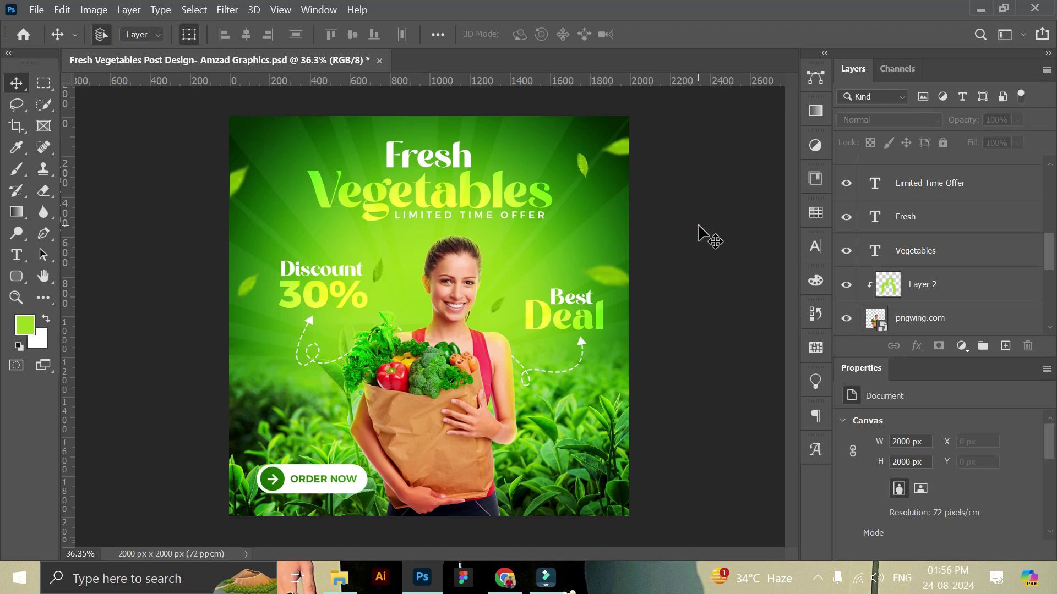
click(950, 292)
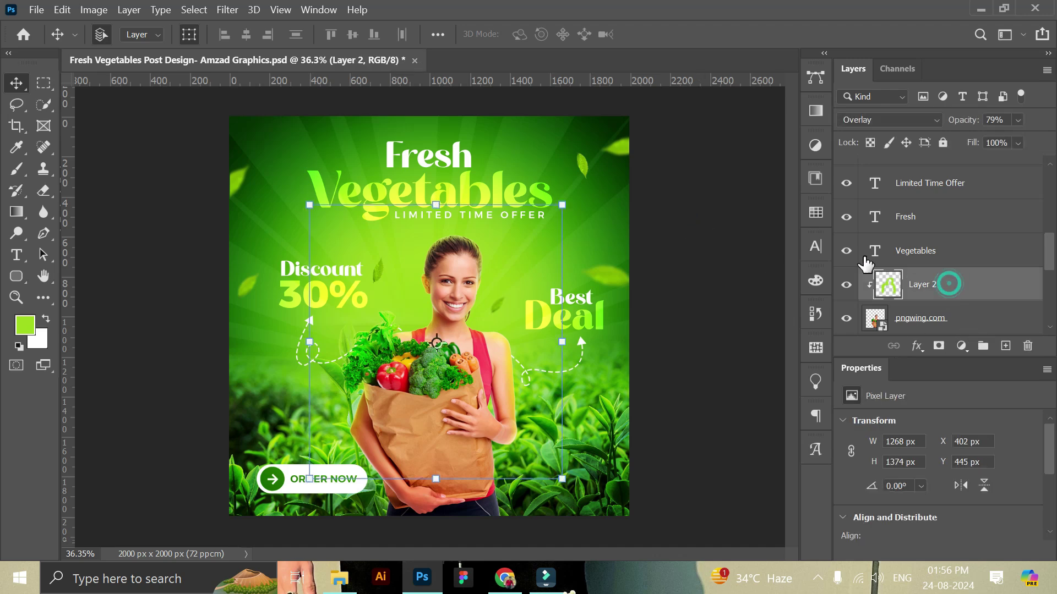
click(743, 256)
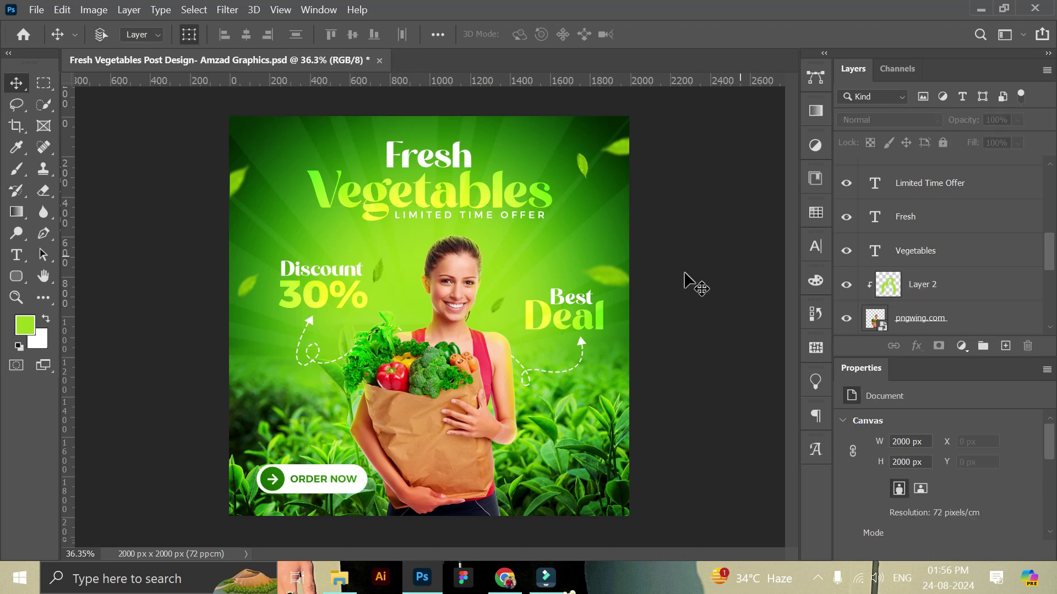
click(4, 297)
mouse_move(493, 385)
mouse_down()
mouse_move(512, 404)
mouse_move(499, 398)
mouse_move(515, 392)
mouse_up()
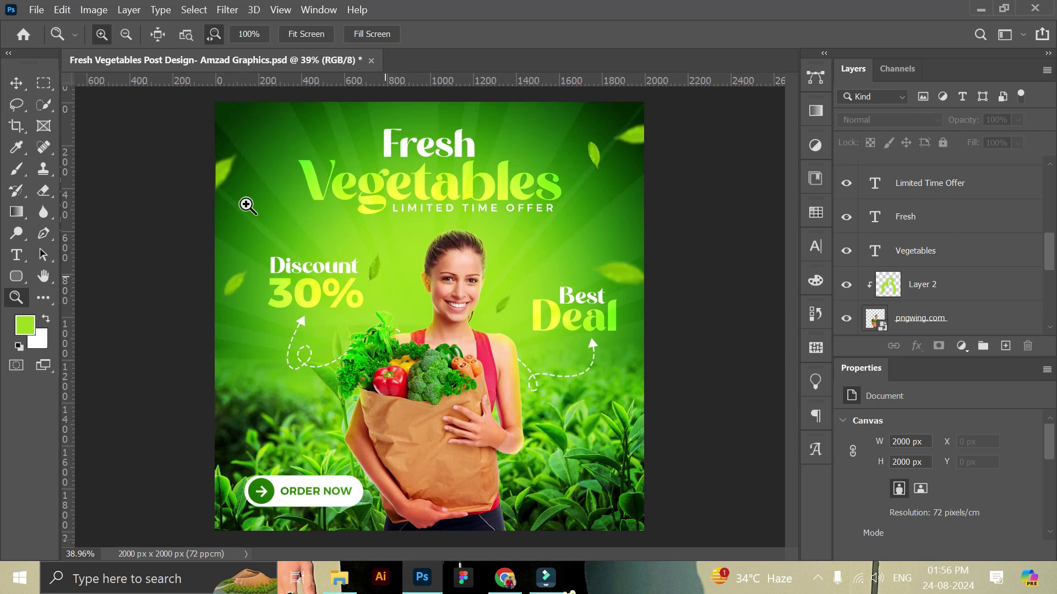
click(16, 84)
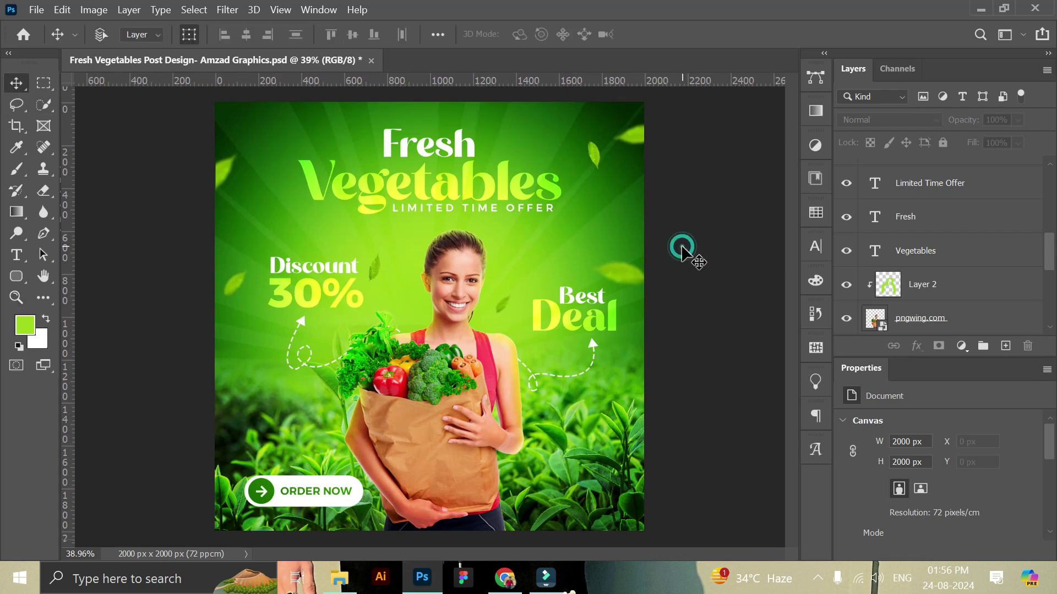
- Save a copy of the poster as a JPEG at maximum quality 12
key(ctrl+shift+s)
click(731, 338)
click(729, 156)
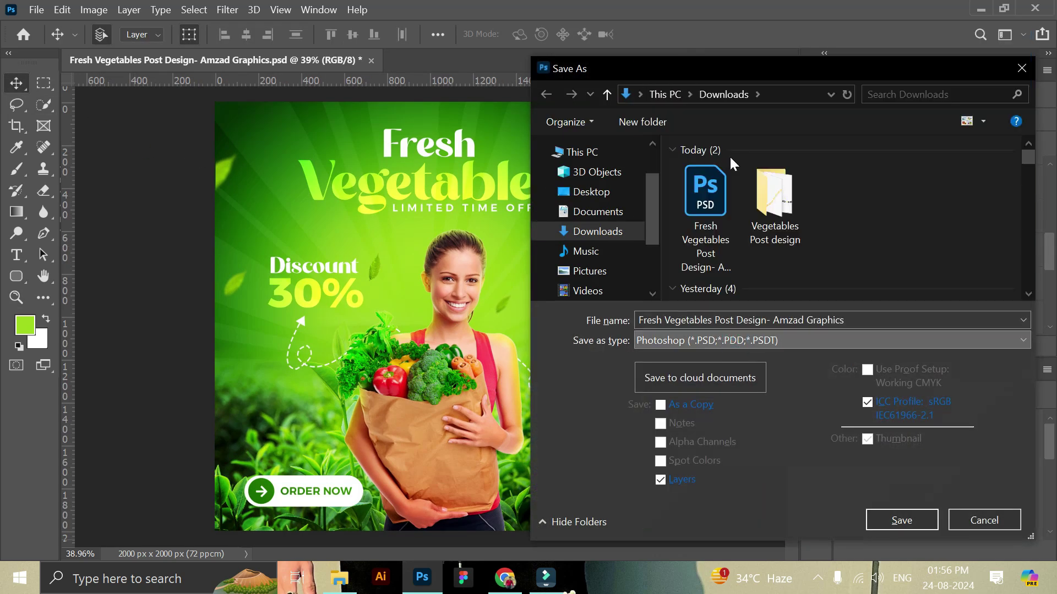
click(901, 518)
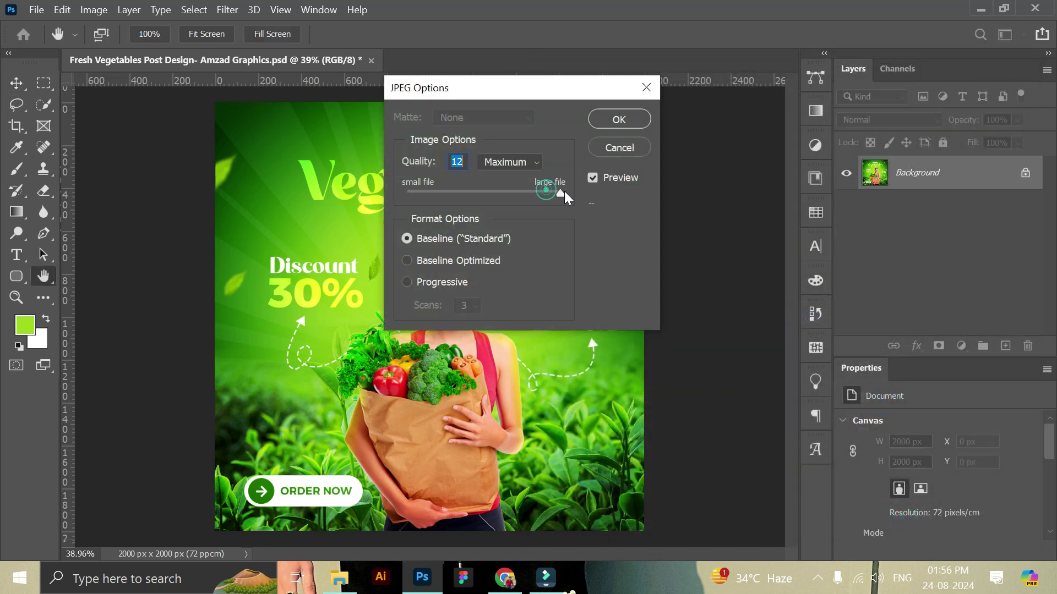
click(636, 117)
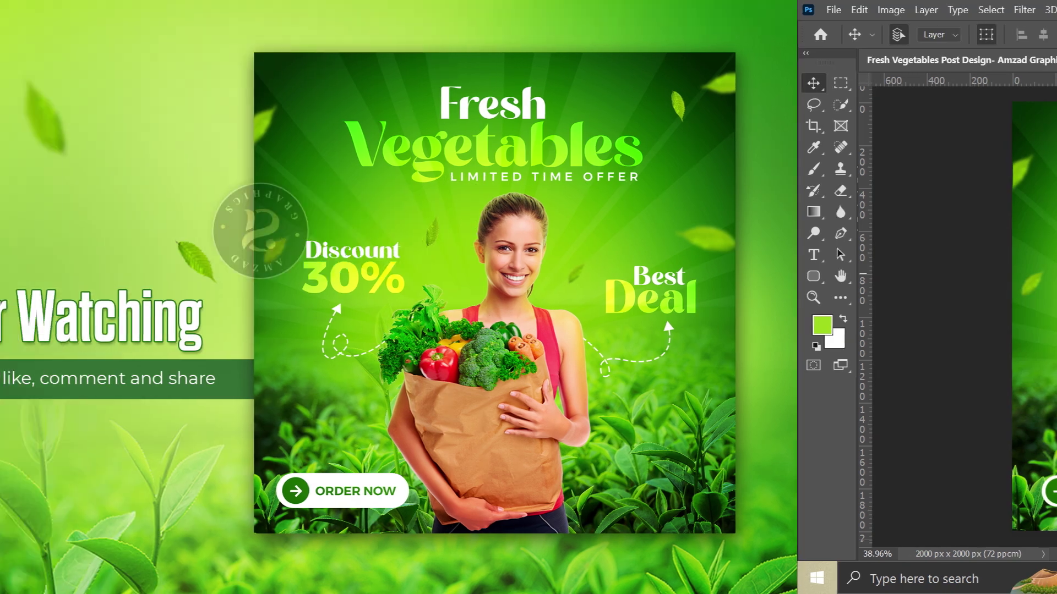